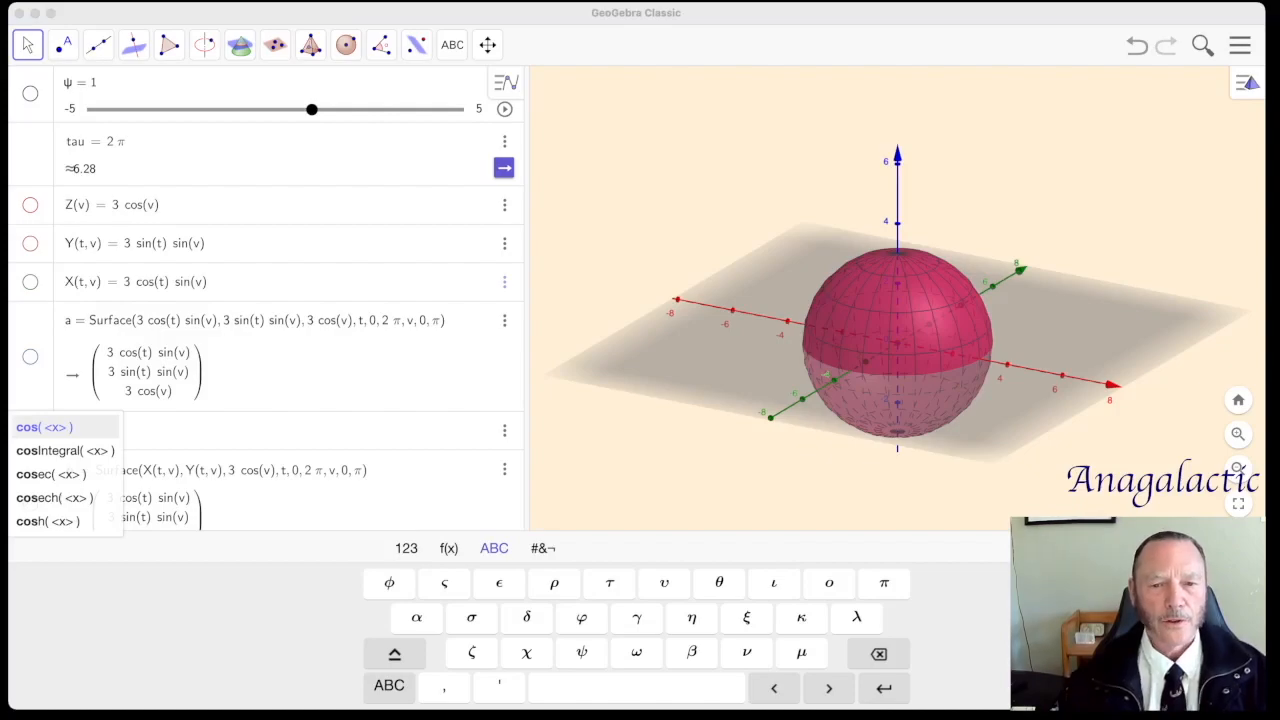
# Step: Start a new 3D Graphics construction without saving the current one, and enlarge the 3D view by narrowing the Algebra View
pyautogui.moveTo(890, 400); pyautogui.dragTo(801, 404)
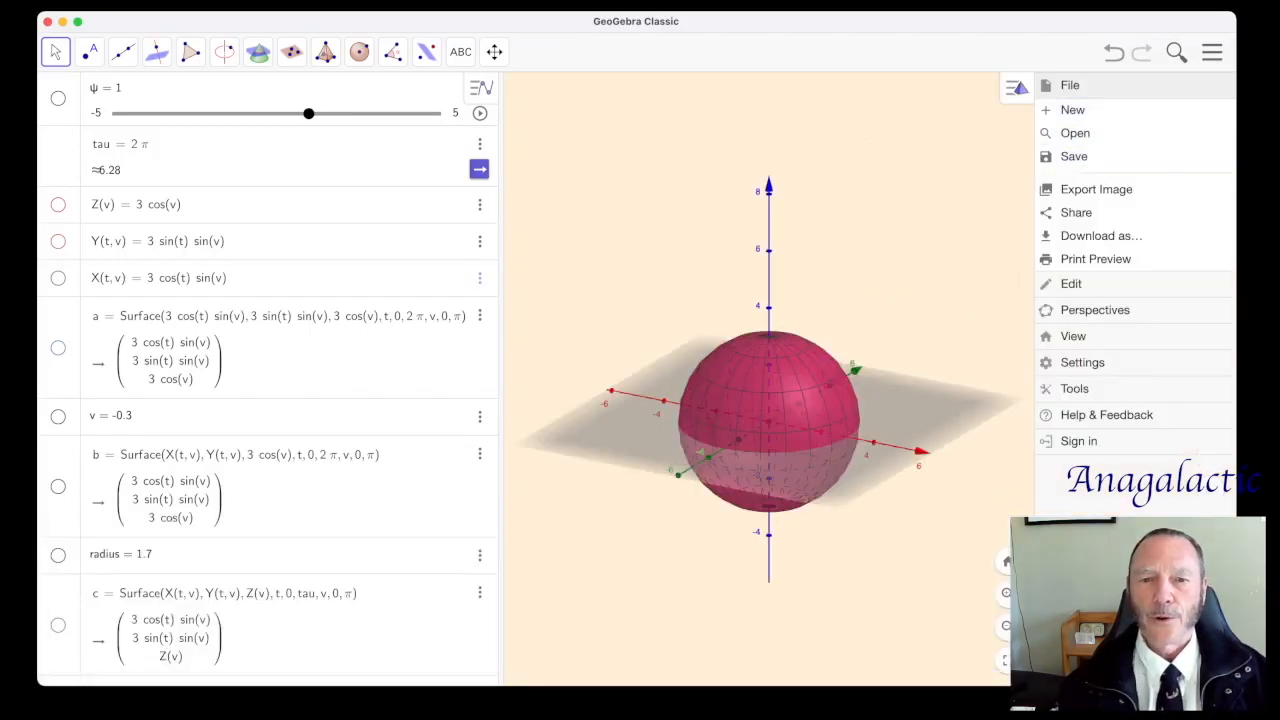
pyautogui.click(1072, 110)
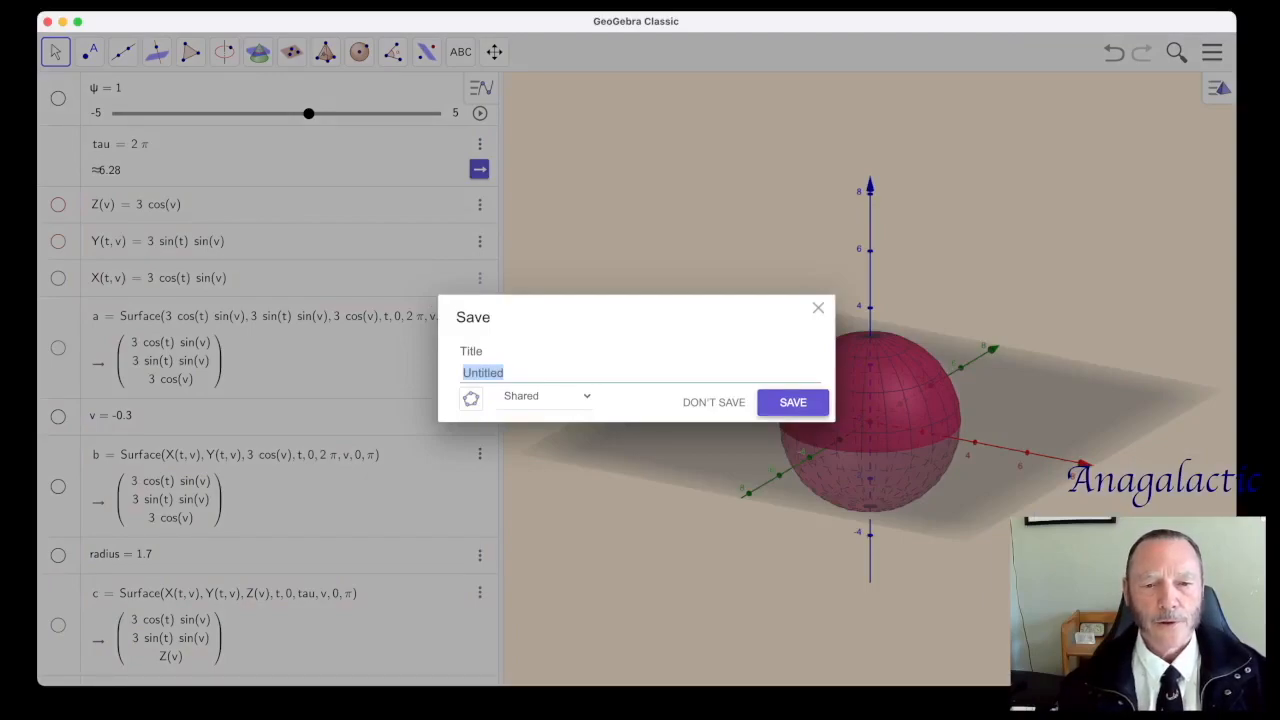
pyautogui.click(714, 402)
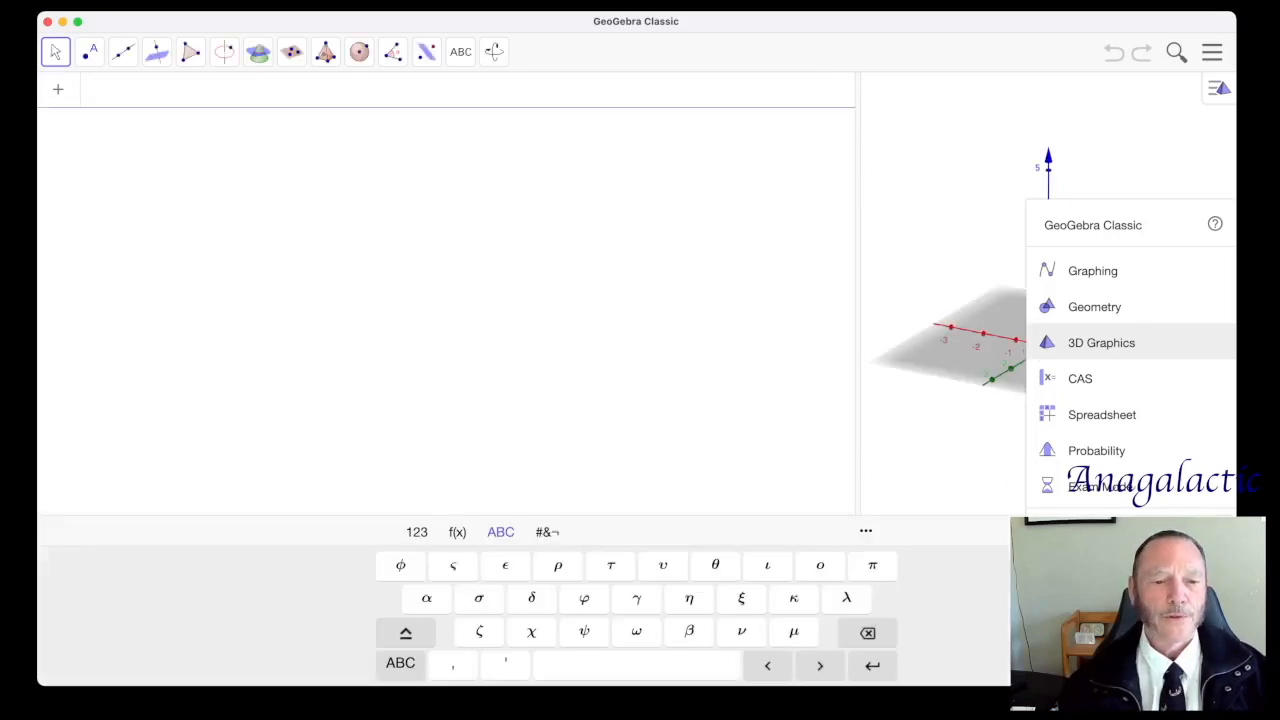
pyautogui.click(1101, 343)
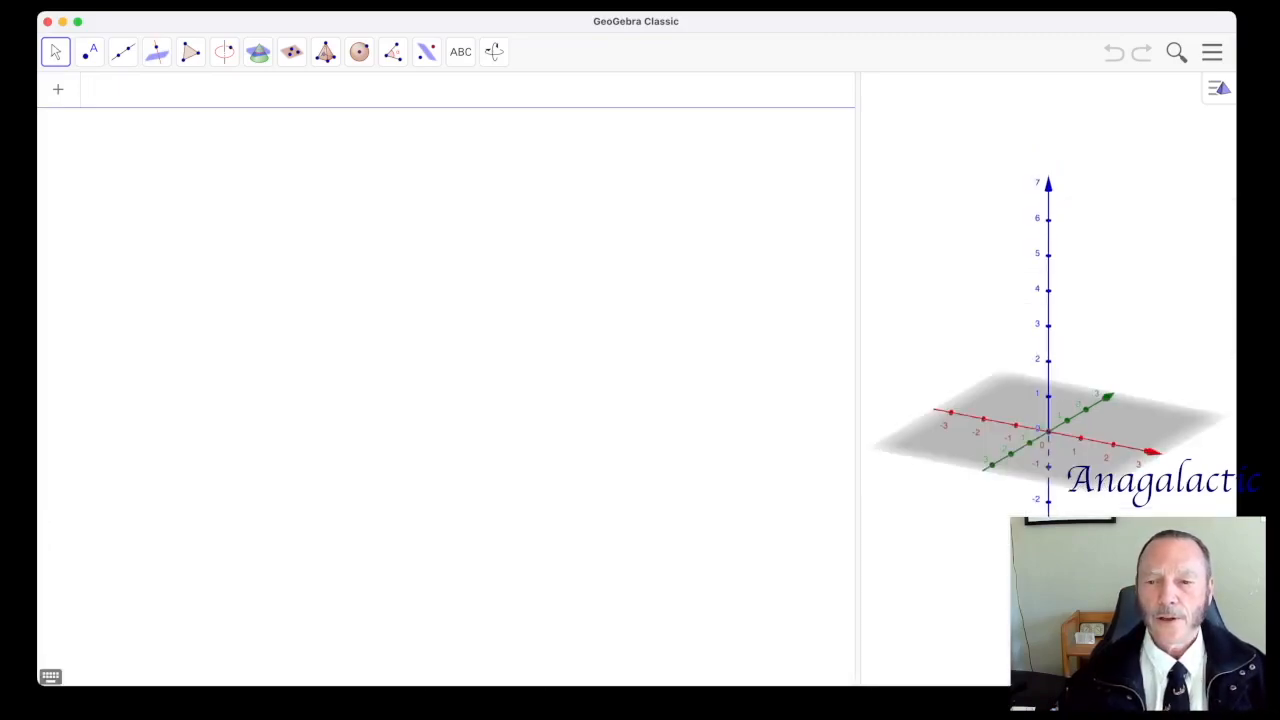
pyautogui.moveTo(1060, 310); pyautogui.dragTo(982, 307)
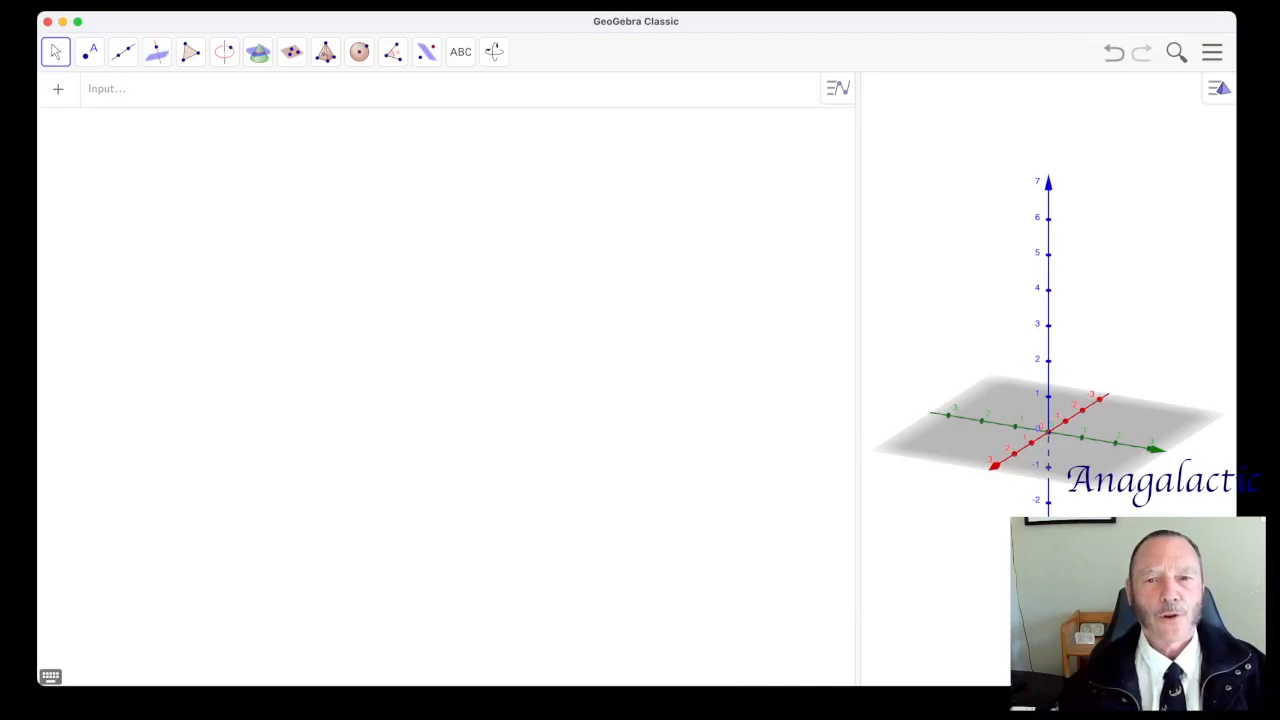
pyautogui.moveTo(858, 380); pyautogui.dragTo(447, 380)
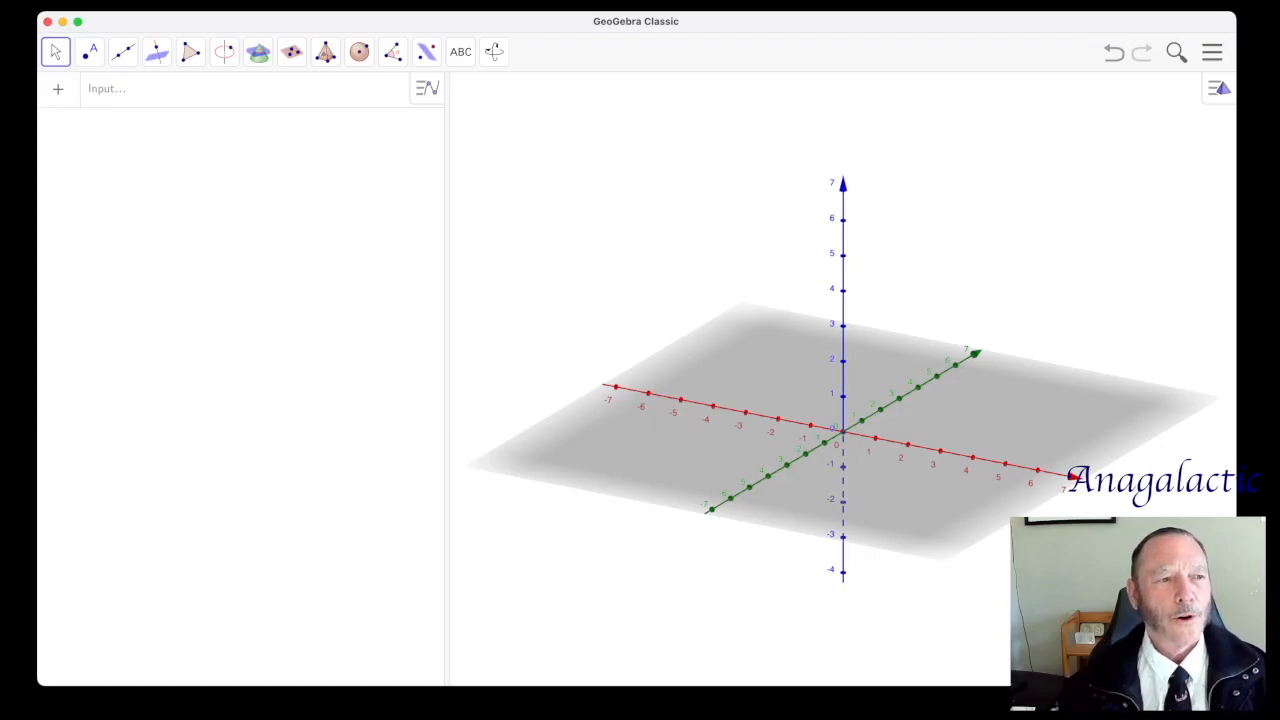
# Step: Plot Surface(3 cos(t) sin(v), 3 sin(t) sin(v), 3 cos(v), t, 0, 2 π, v, 0, π) and widen the Algebra View to fit its definition
pyautogui.click(107, 89)
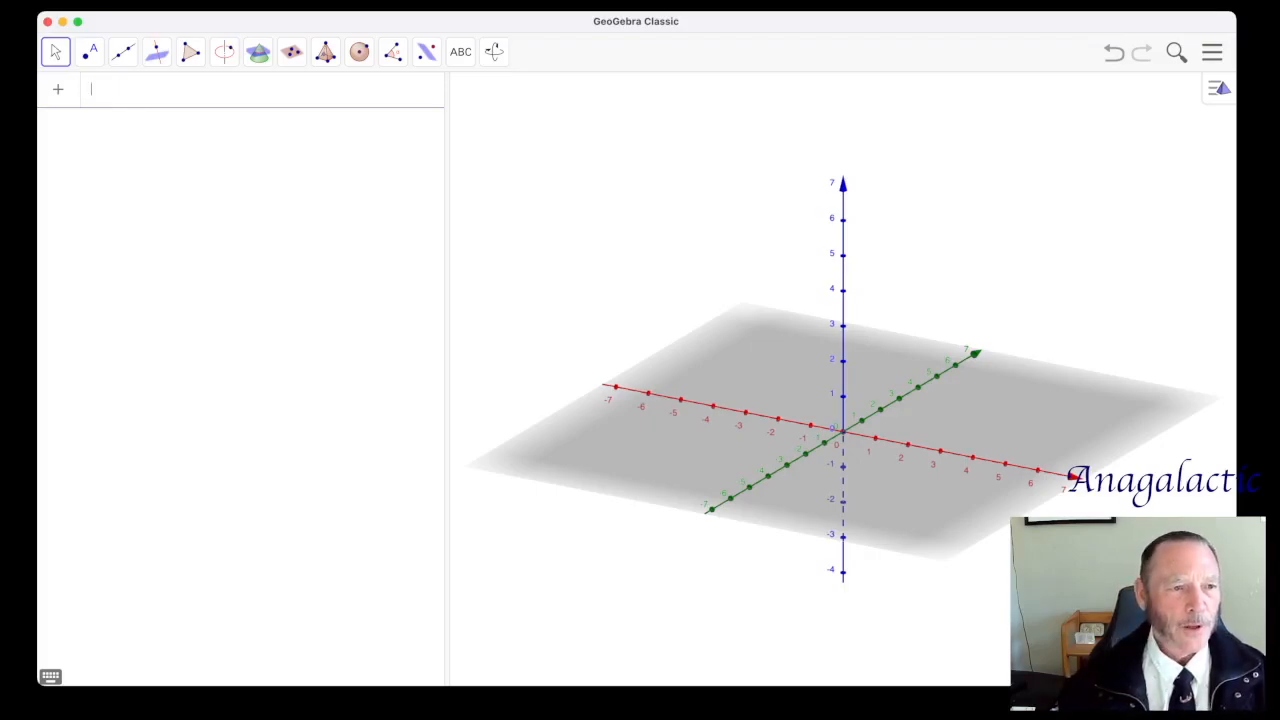
pyautogui.write('Surface(3 cos(t) sin(v), 3 sin(t) sin(v), 3 cos(v), t, 0, 2 π, v, 0, π)')
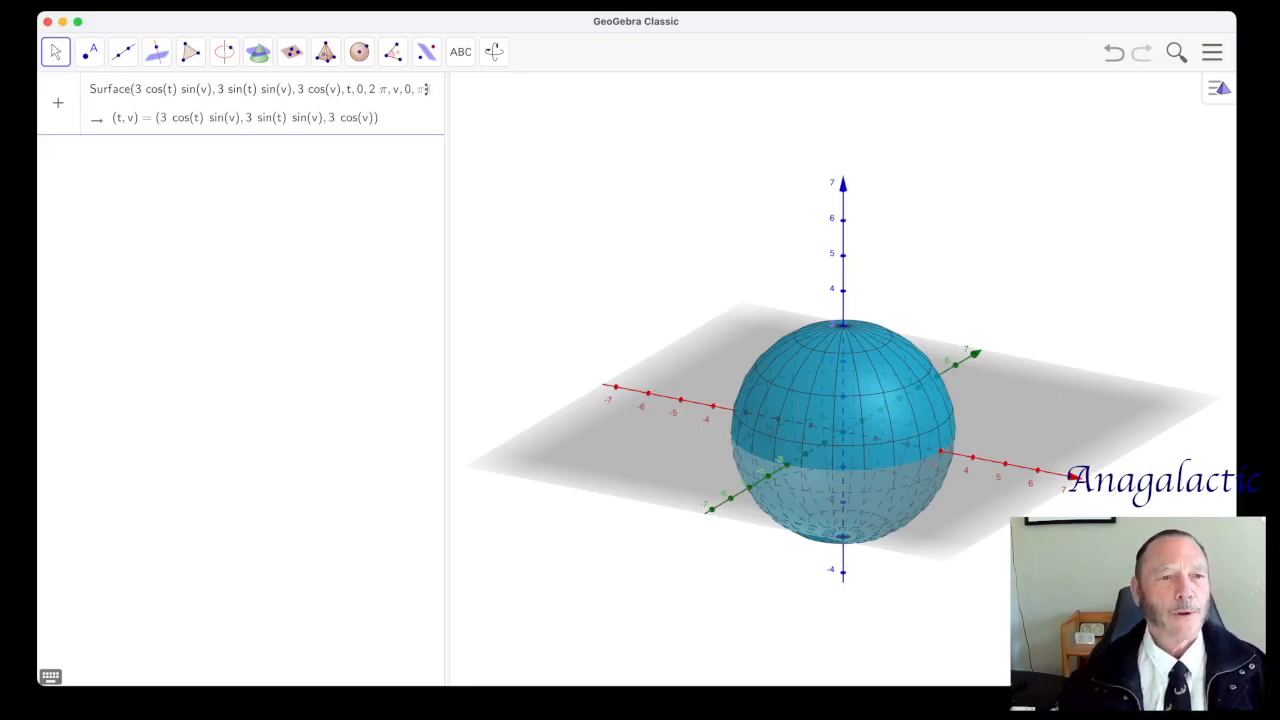
pyautogui.press('Return')
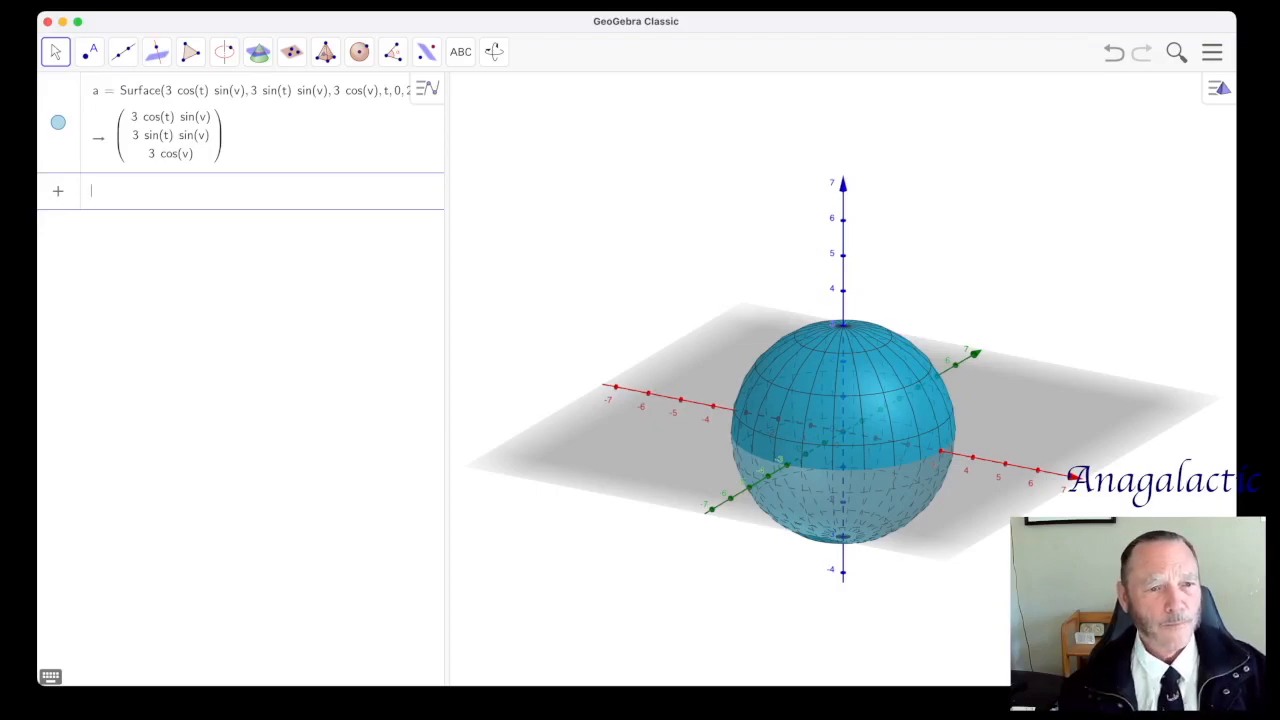
pyautogui.moveTo(446, 400); pyautogui.dragTo(555, 400)
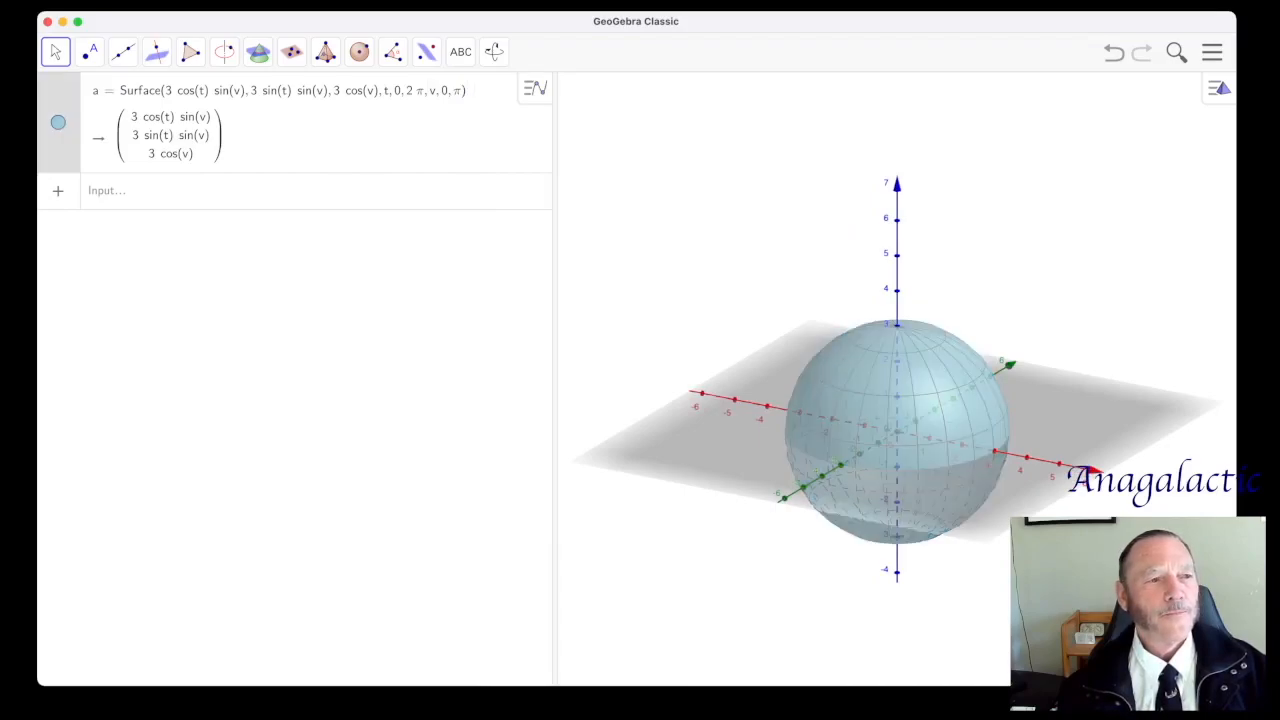
# Step: Highlight the sphere's full definition, then hide the sphere and show it again
pyautogui.click(93, 90)
pyautogui.moveTo(93, 90); pyautogui.dragTo(454, 90)
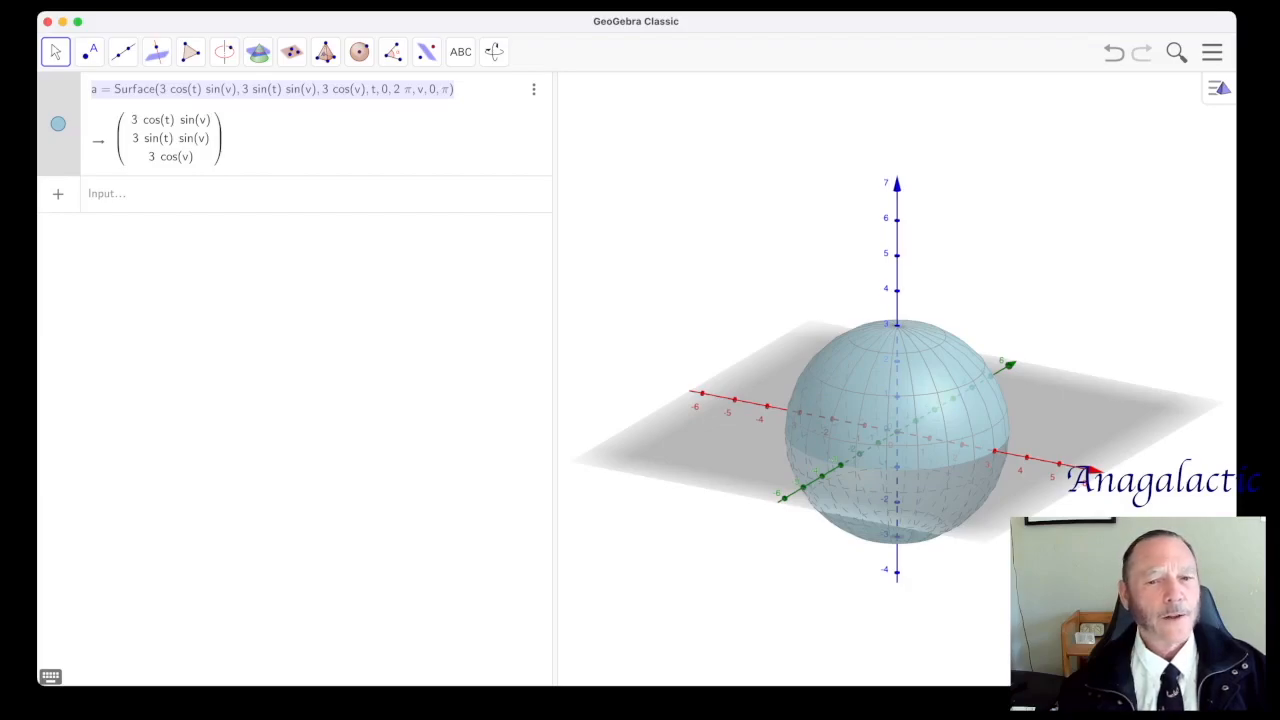
pyautogui.click(58, 124)
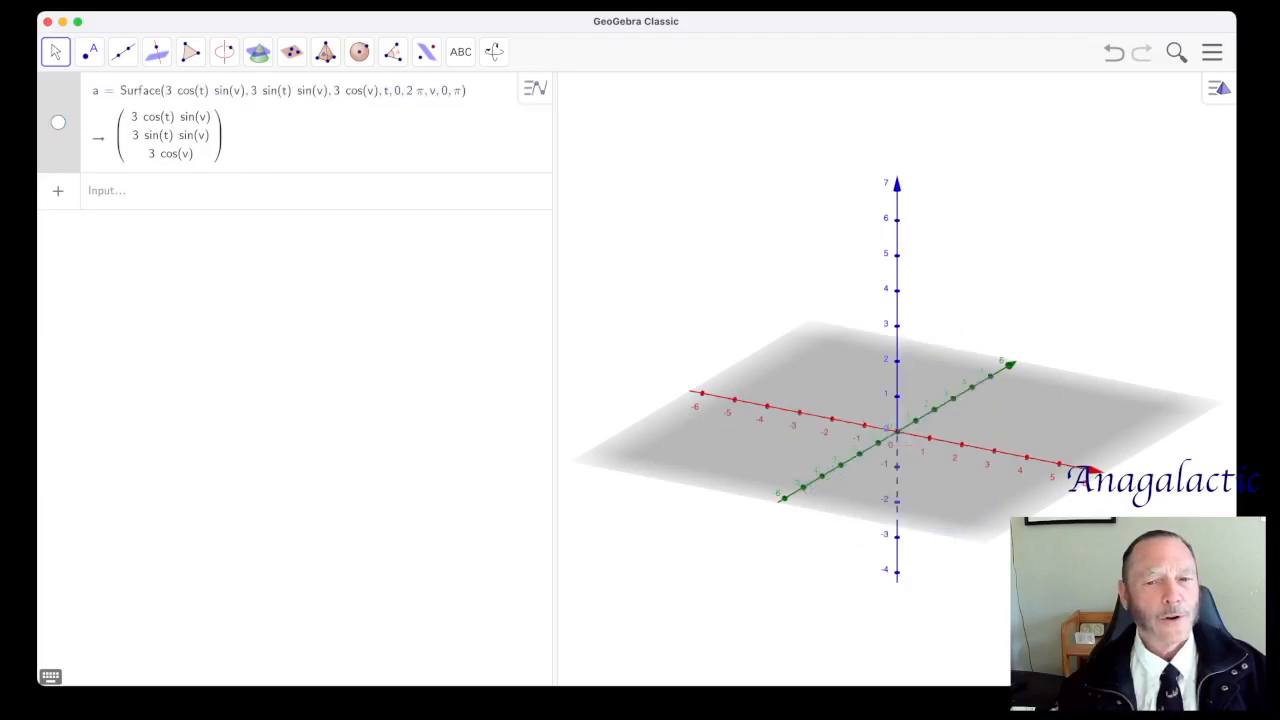
pyautogui.click(58, 122)
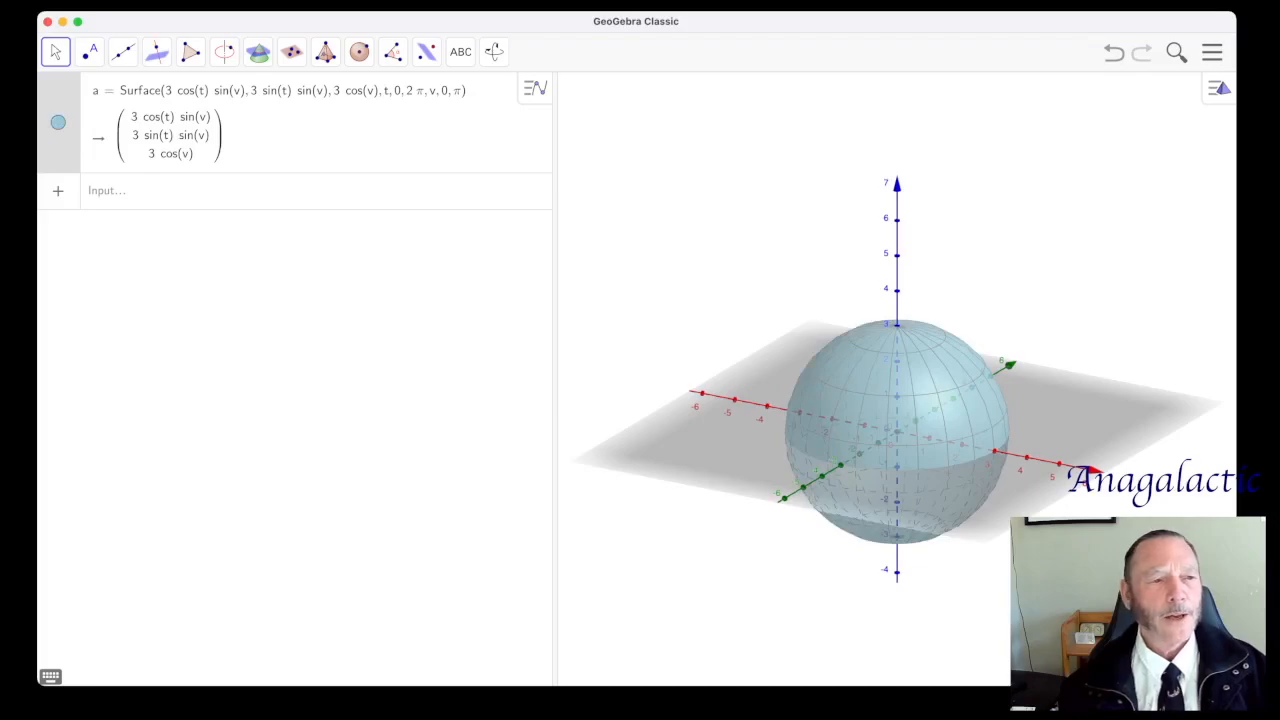
# Step: Review the Surface command in the sphere's definition without changing it
pyautogui.click(107, 191)
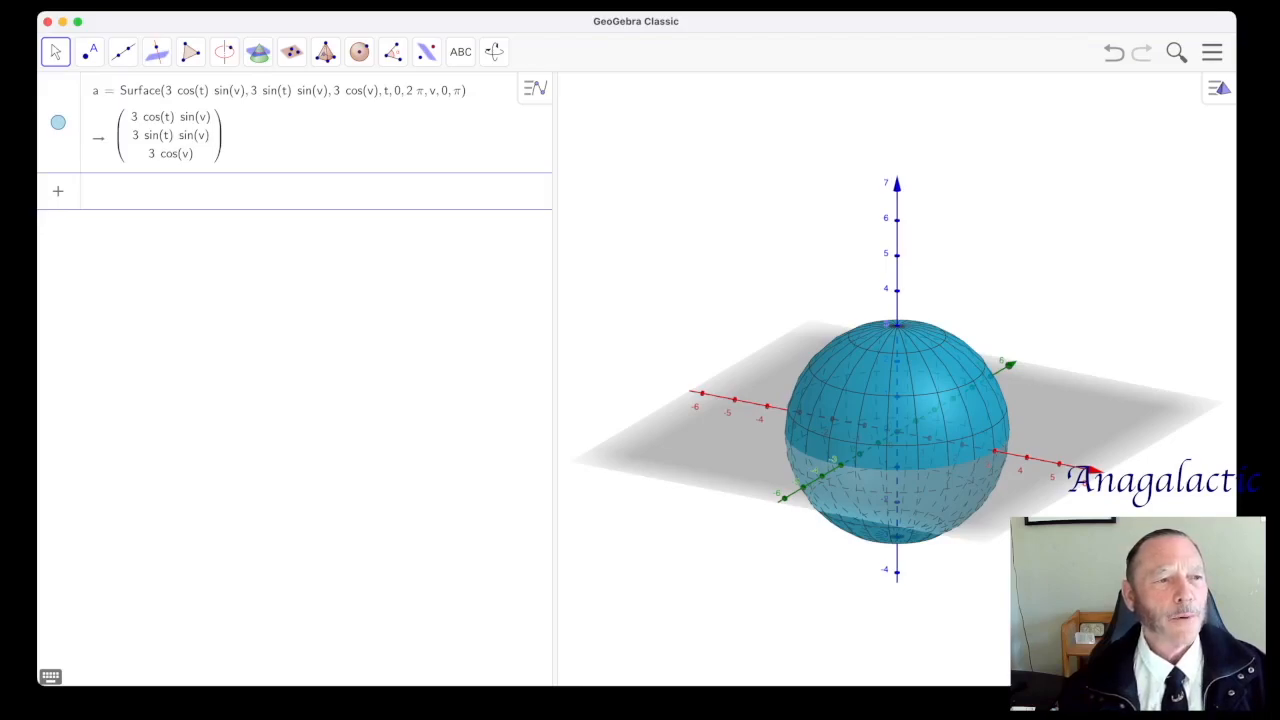
pyautogui.click(114, 91)
pyautogui.hotkey('shift', 'Right')
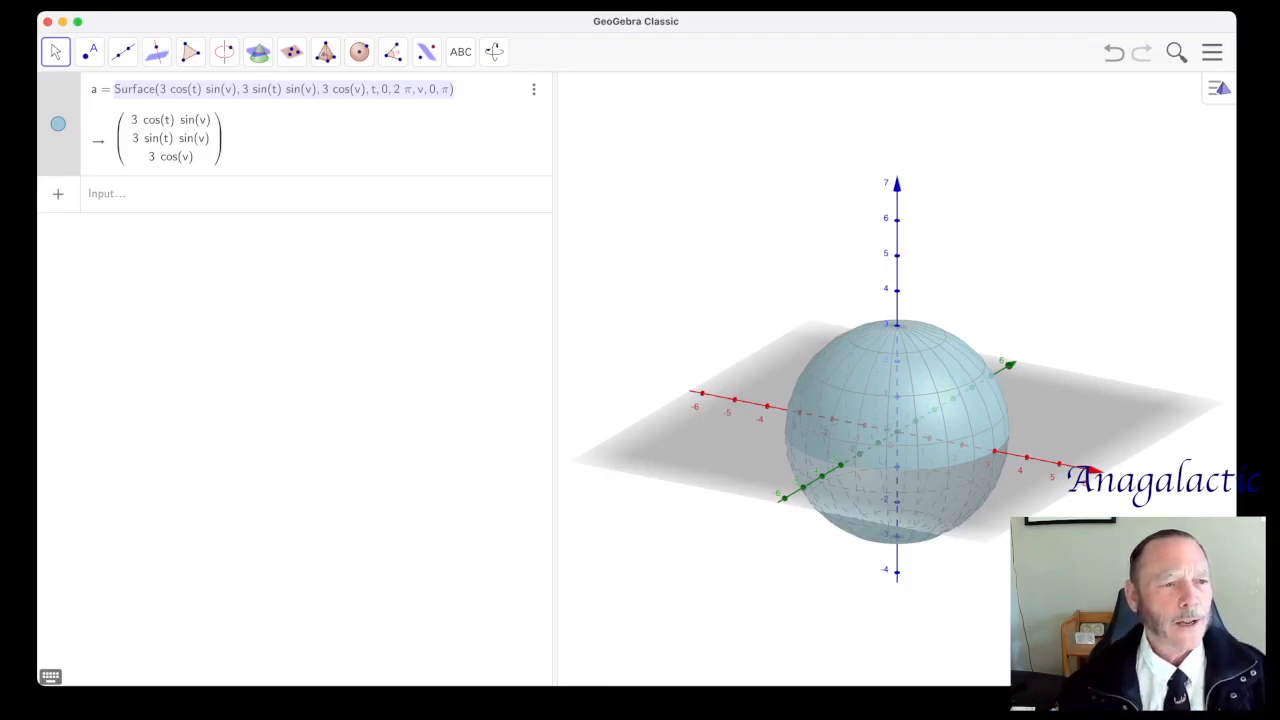
pyautogui.press('Right')
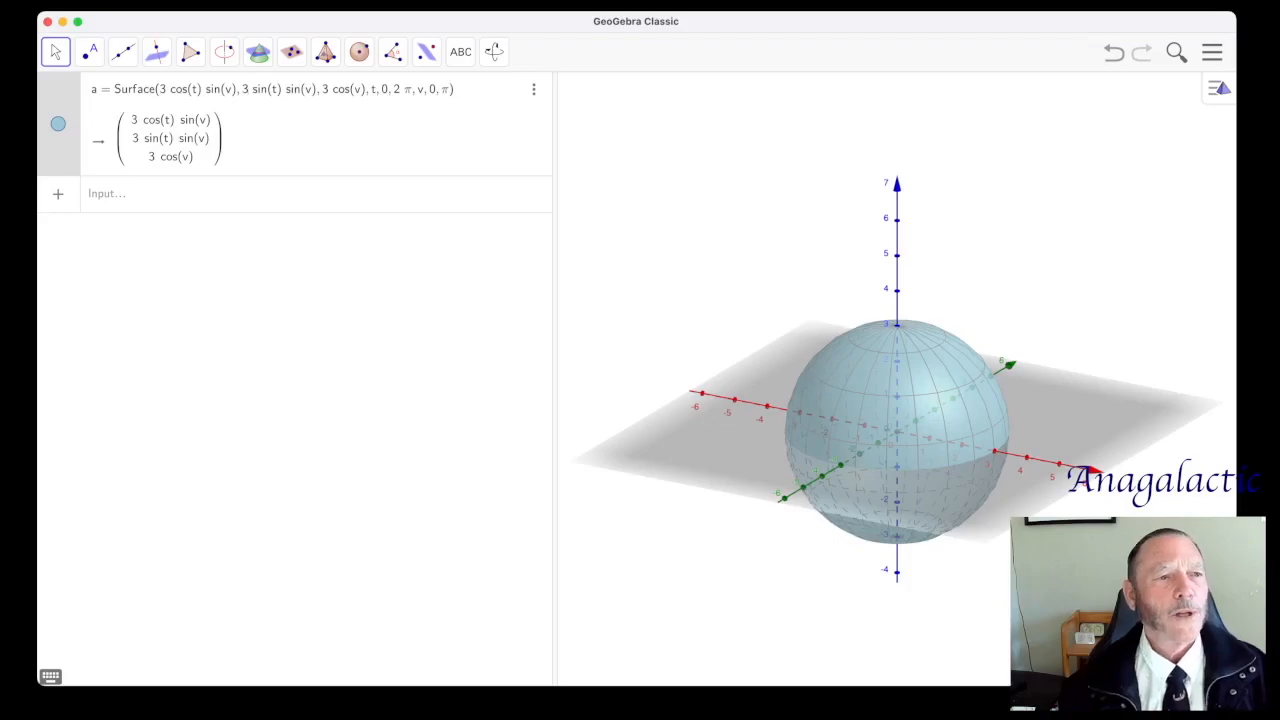
pyautogui.press('Return')
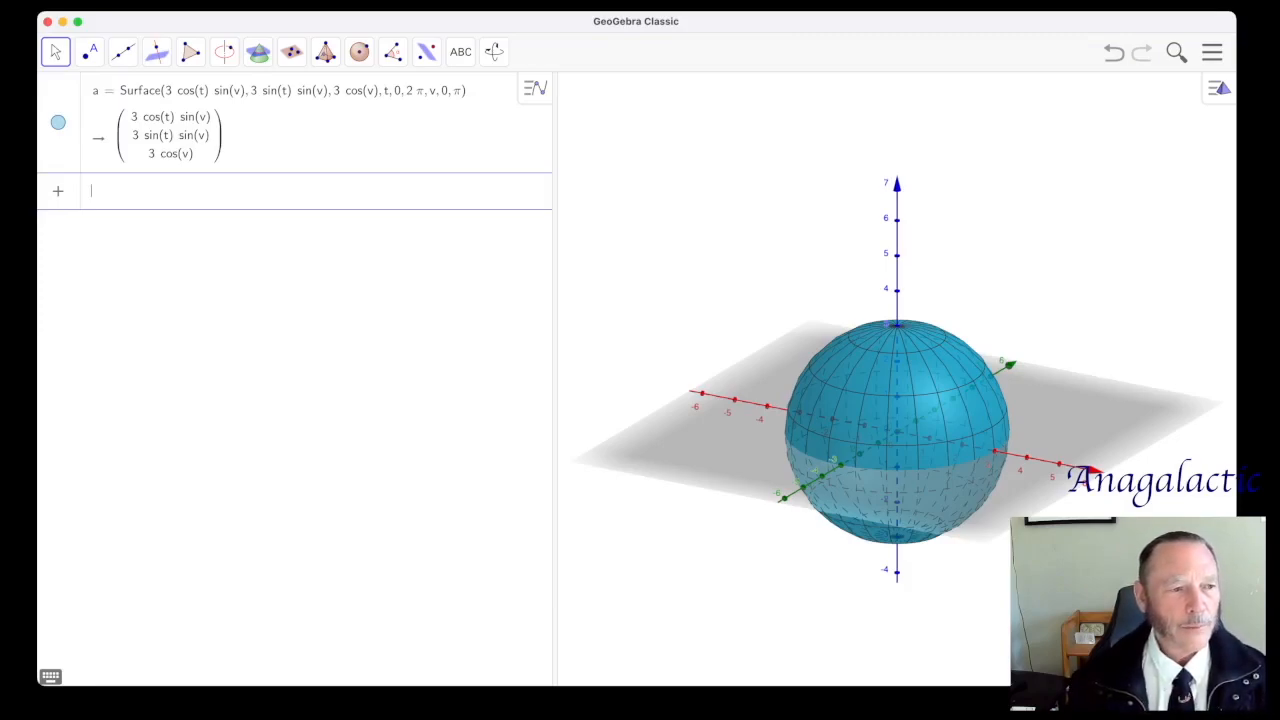
# Step: Insert a second Surface command template with three expressions and two parameter variables with start and end values
pyautogui.write('S')
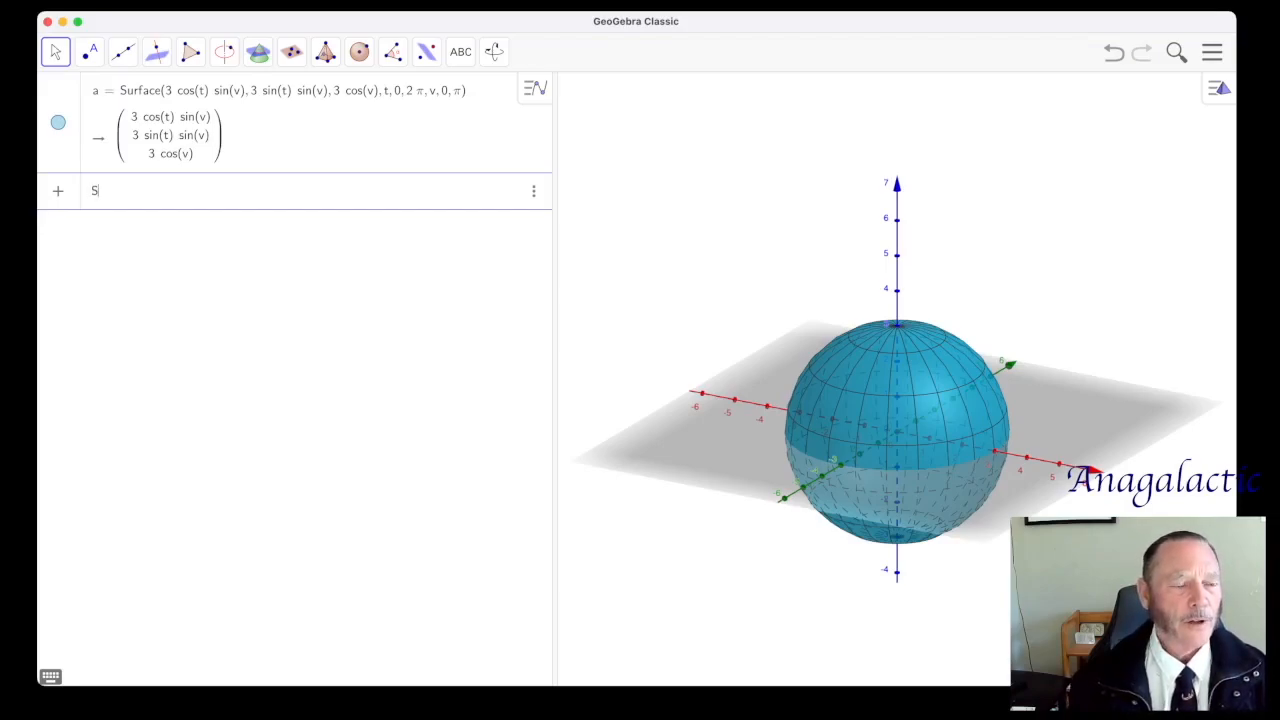
pyautogui.write('u')
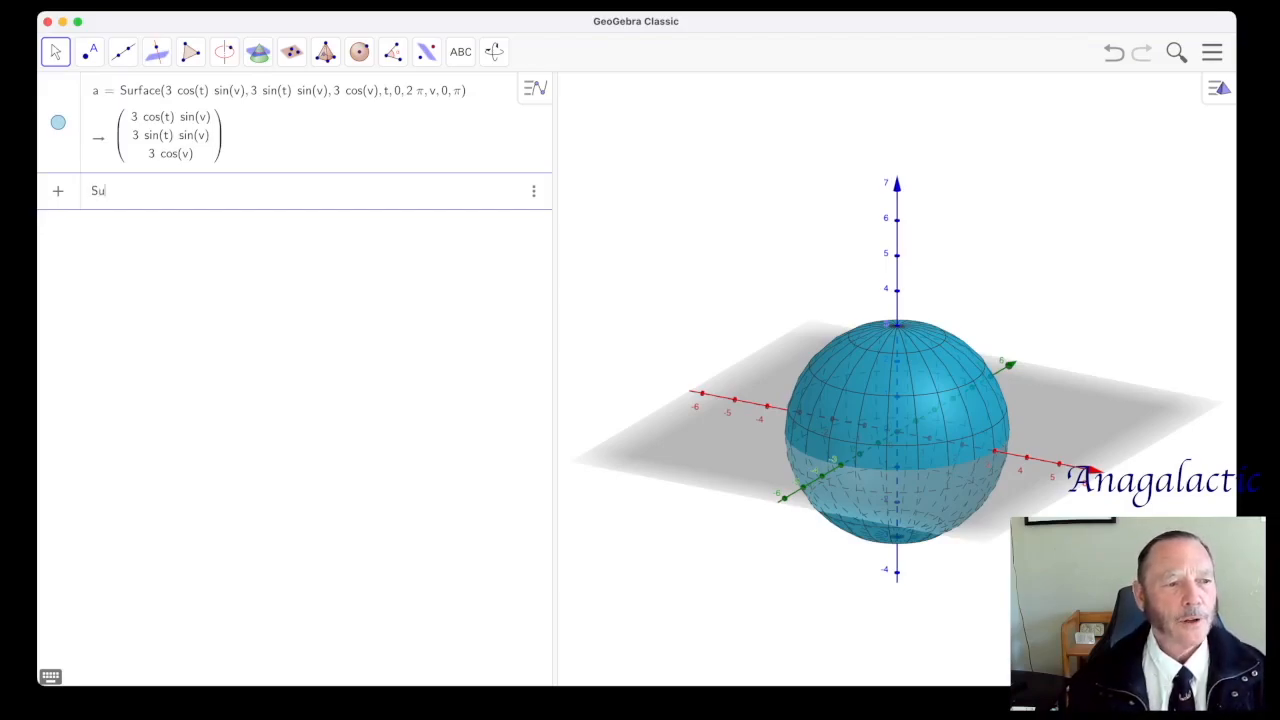
pyautogui.write('r')
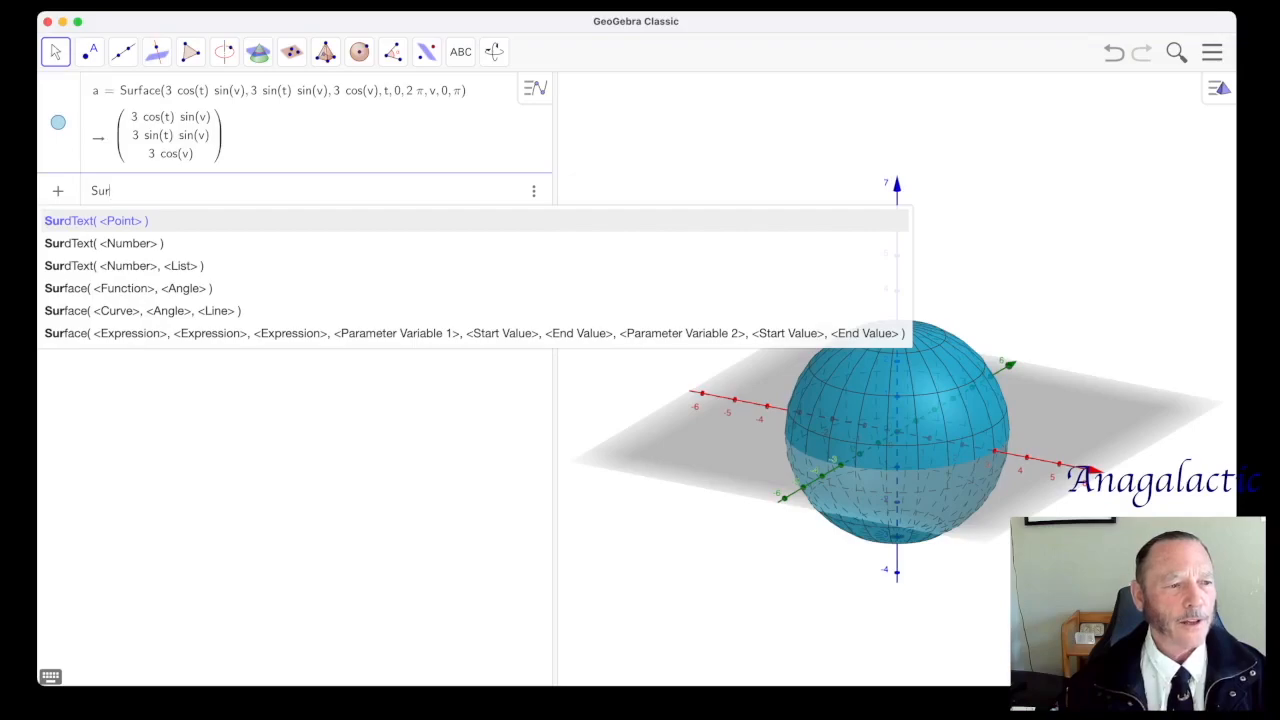
pyautogui.write('f')
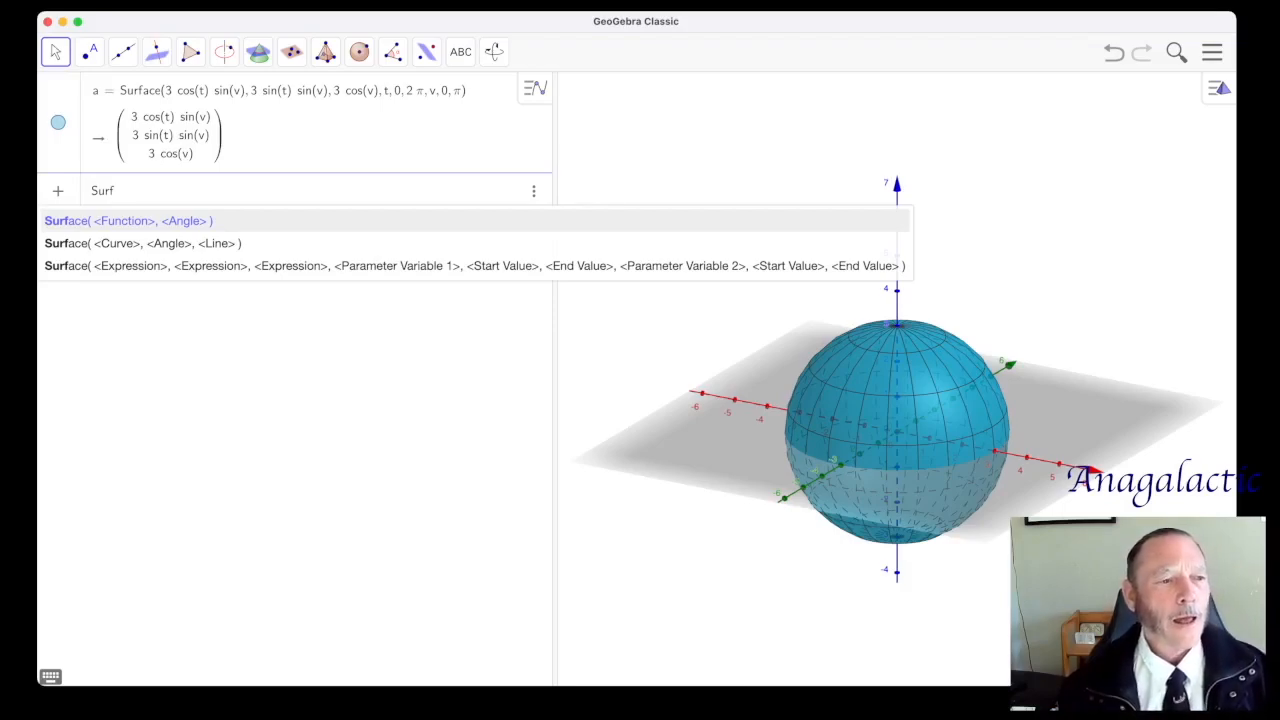
pyautogui.press('Down')
pyautogui.press('Down')
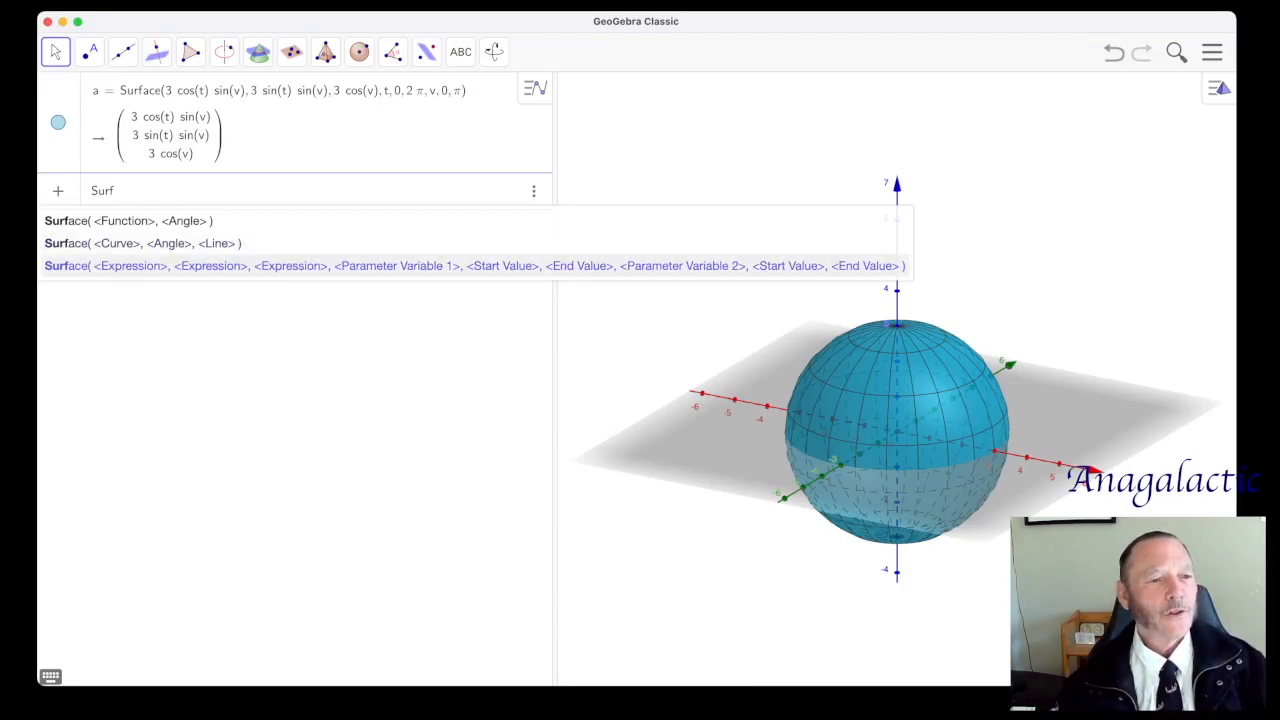
pyautogui.press('Return')
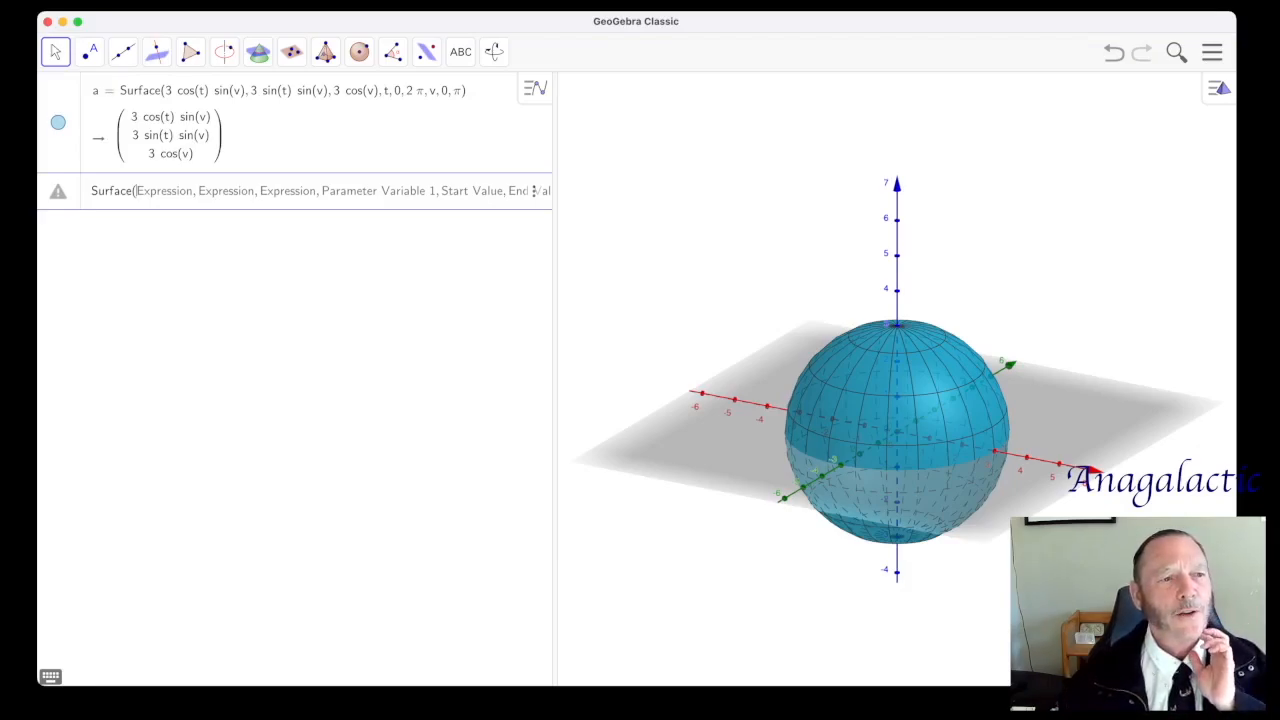
# Step: Examine the sphere's Surface arguments, including the third expression 3 cos(v) and the ranges of t and v
pyautogui.press('Return')
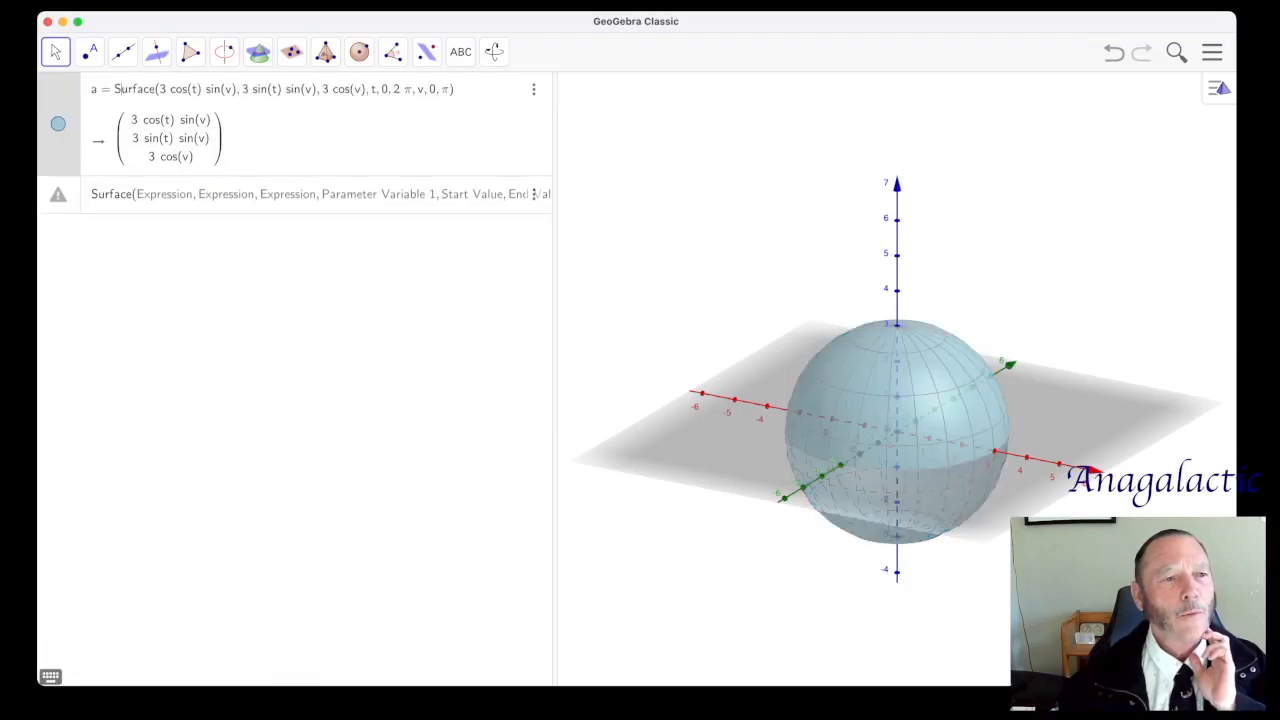
pyautogui.press('super+a')
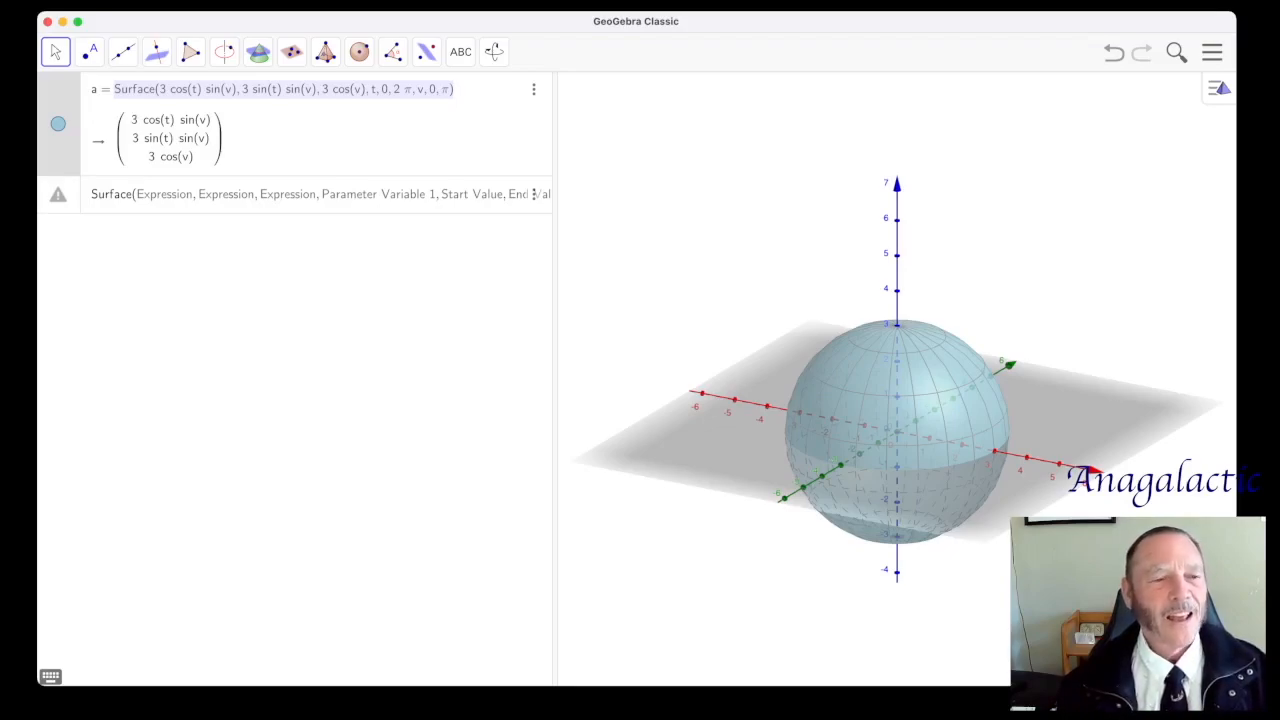
pyautogui.click(323, 90)
pyautogui.moveTo(323, 90); pyautogui.dragTo(364, 90)
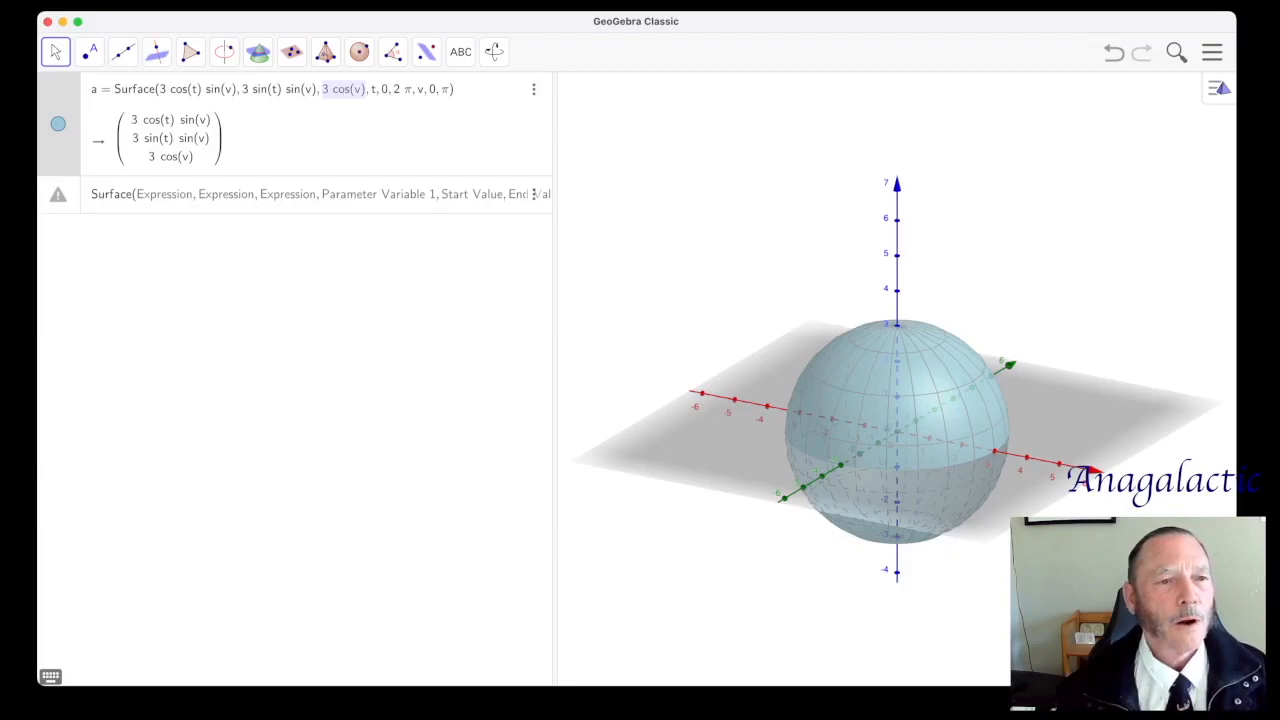
pyautogui.moveTo(370, 90); pyautogui.dragTo(449, 90)
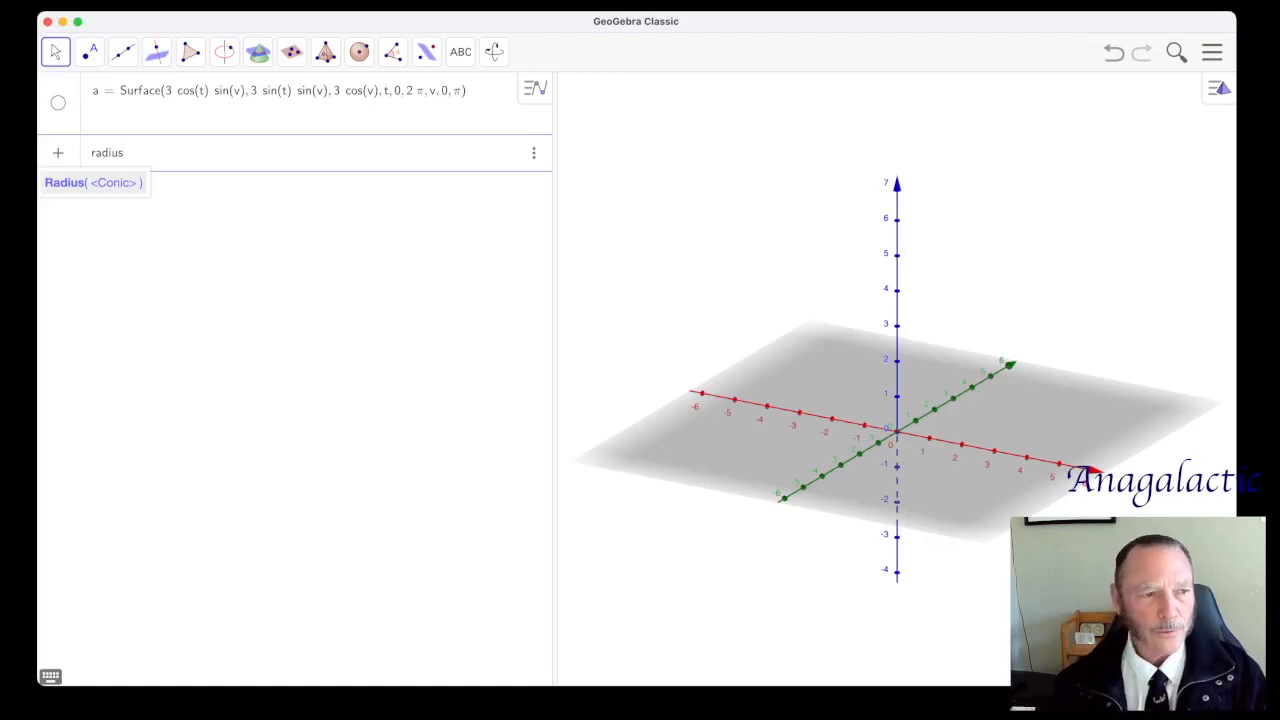
# Step: Define the variable radius = 1 and turn off its slider display in the Algebra View
pyautogui.write('= 1')
pyautogui.press('Return')
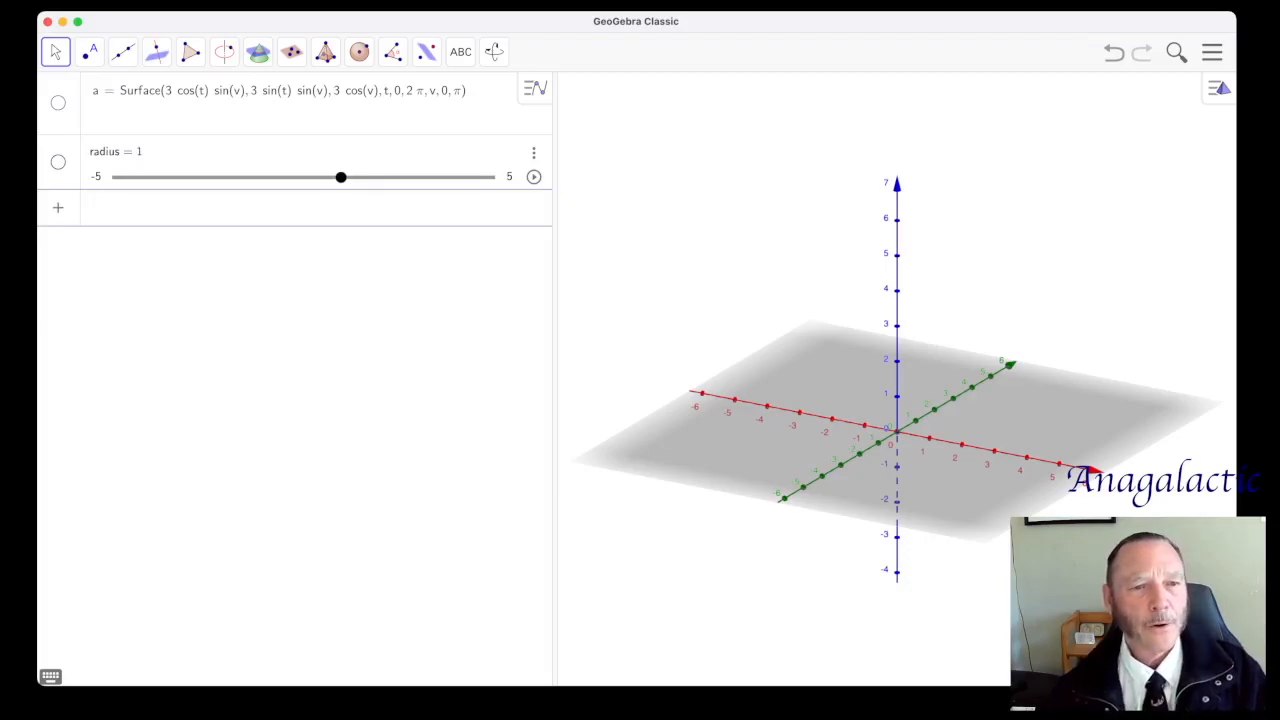
pyautogui.scroll(-4, 897, 379)
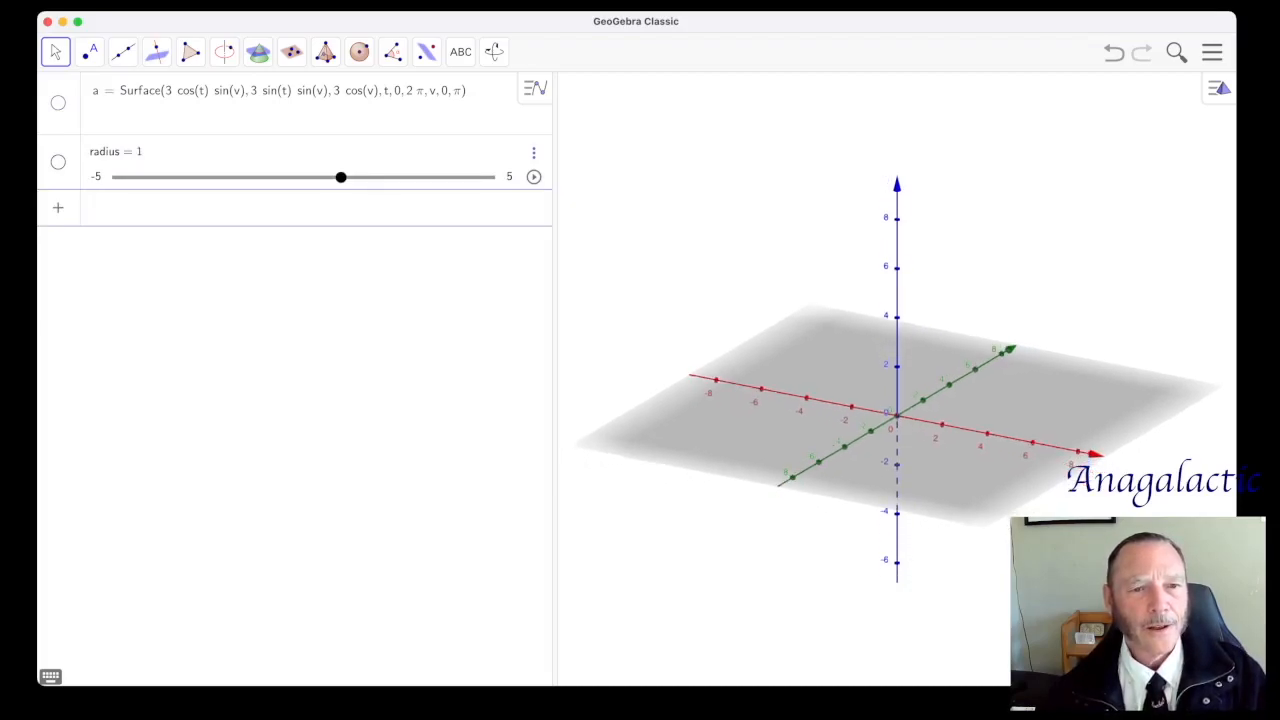
pyautogui.click(534, 153)
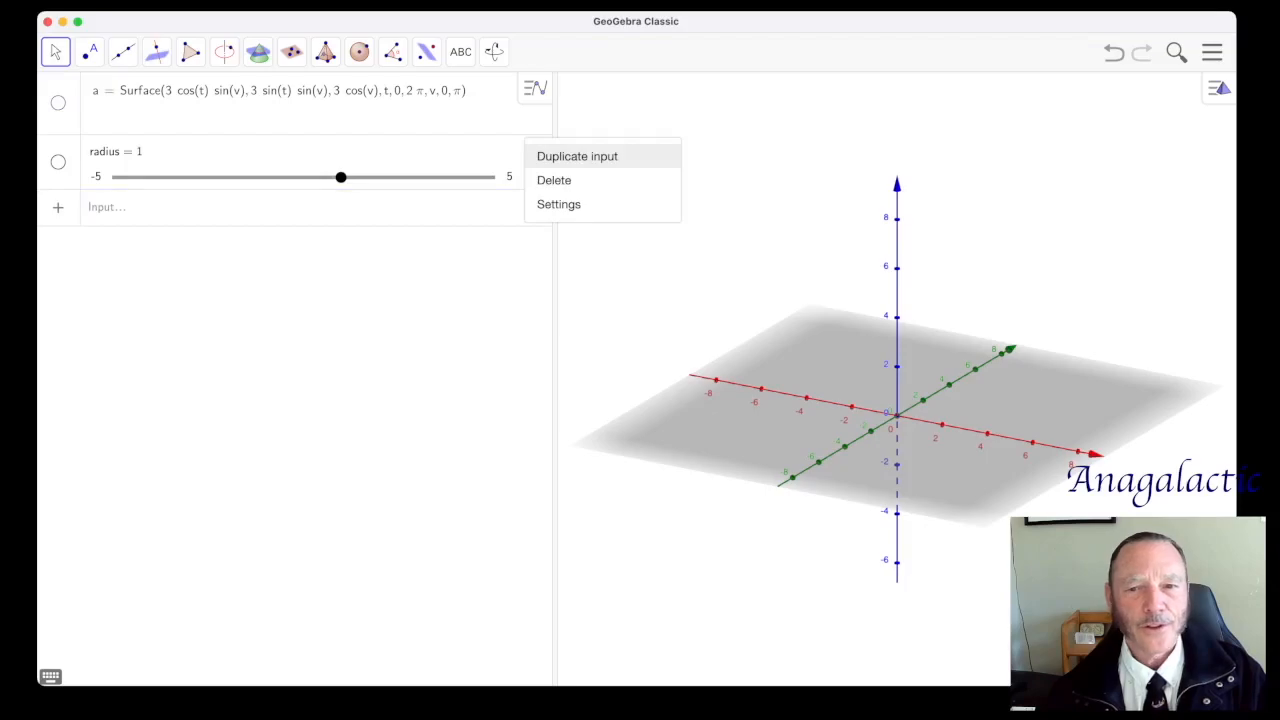
pyautogui.click(560, 204)
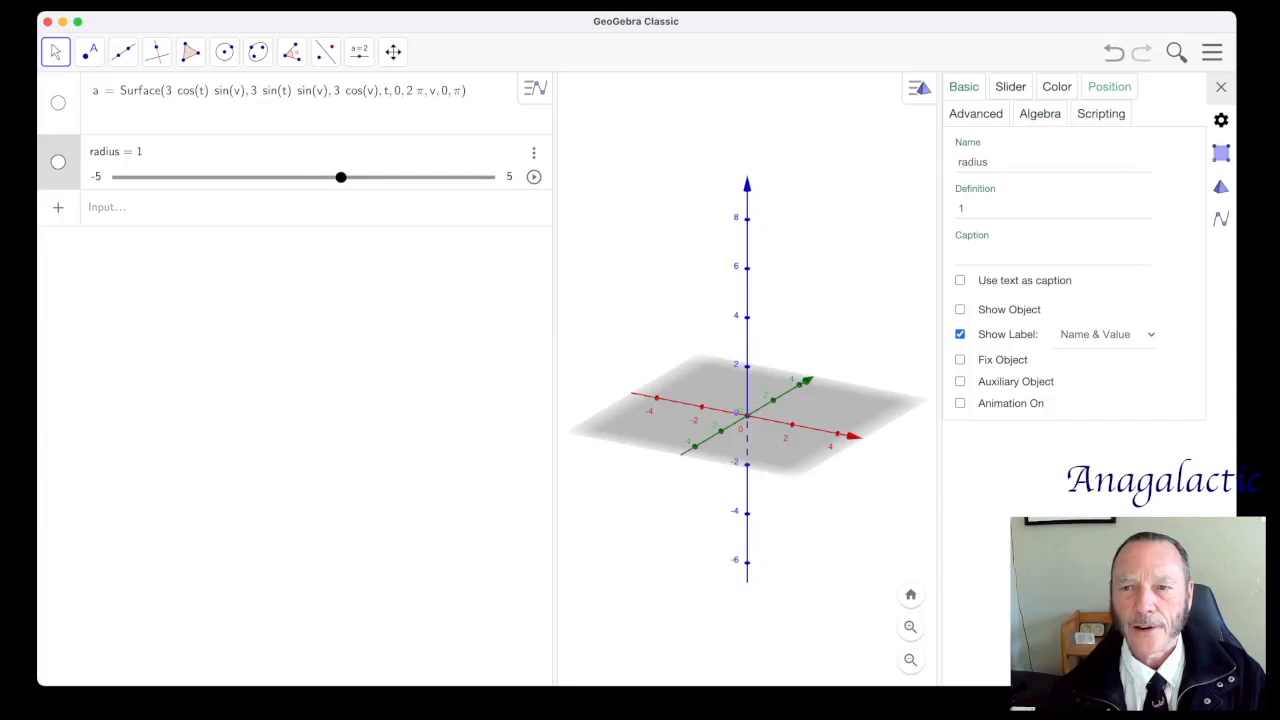
pyautogui.click(1010, 86)
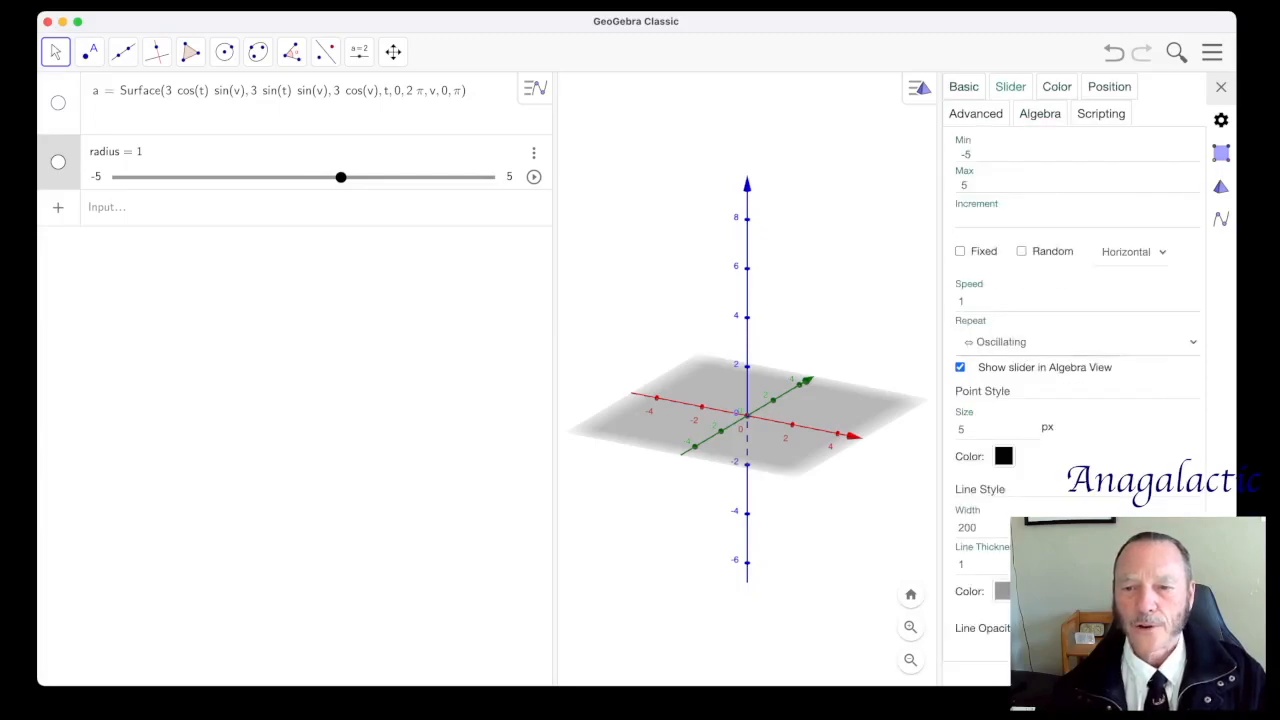
pyautogui.click(960, 367)
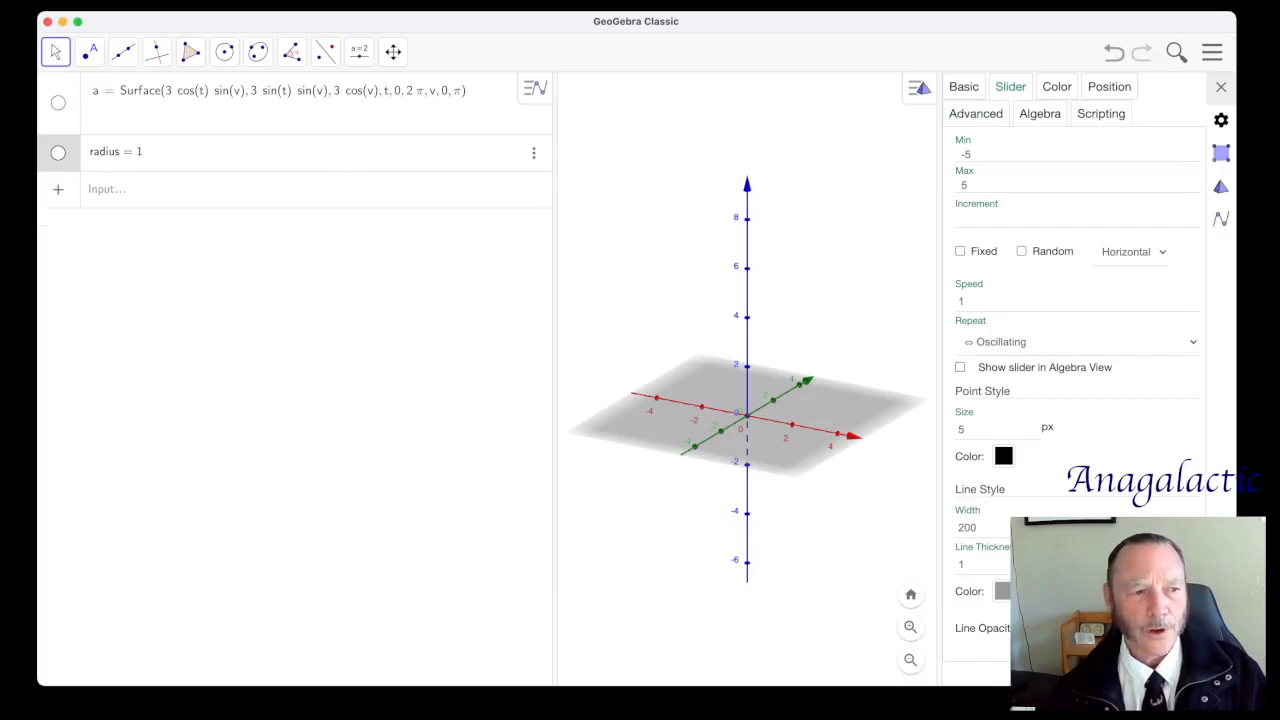
pyautogui.click(200, 189)
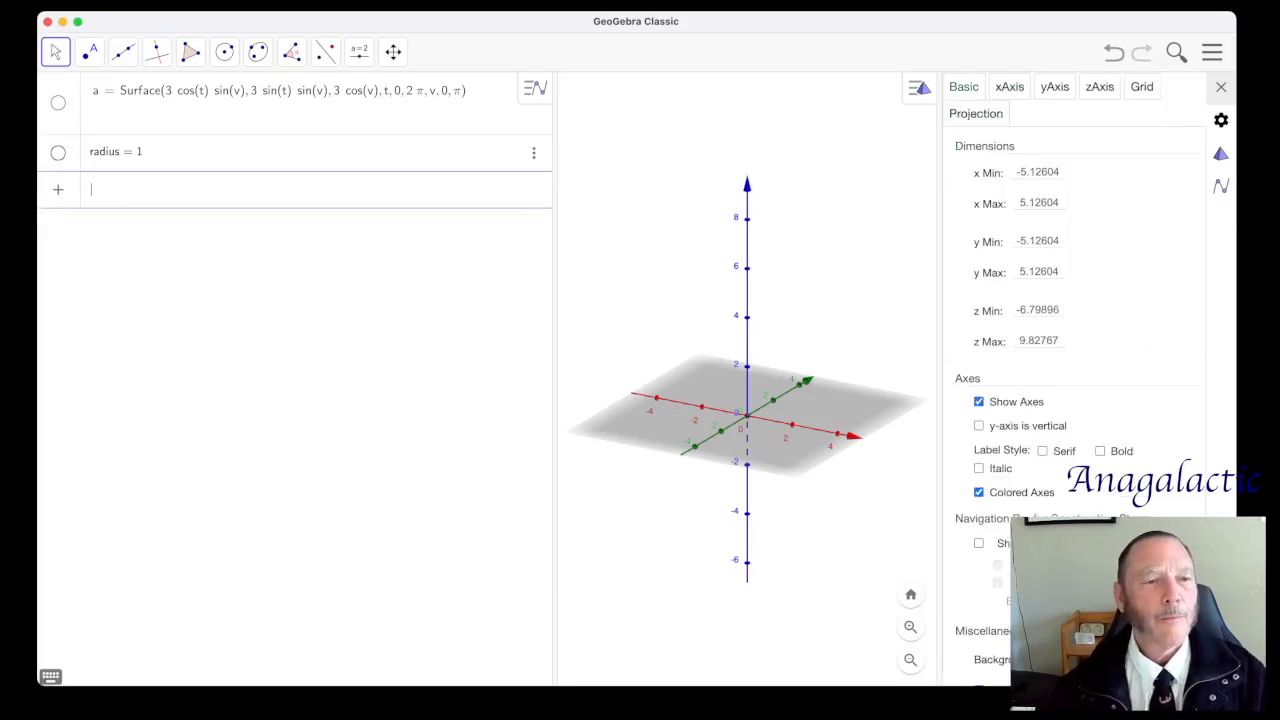
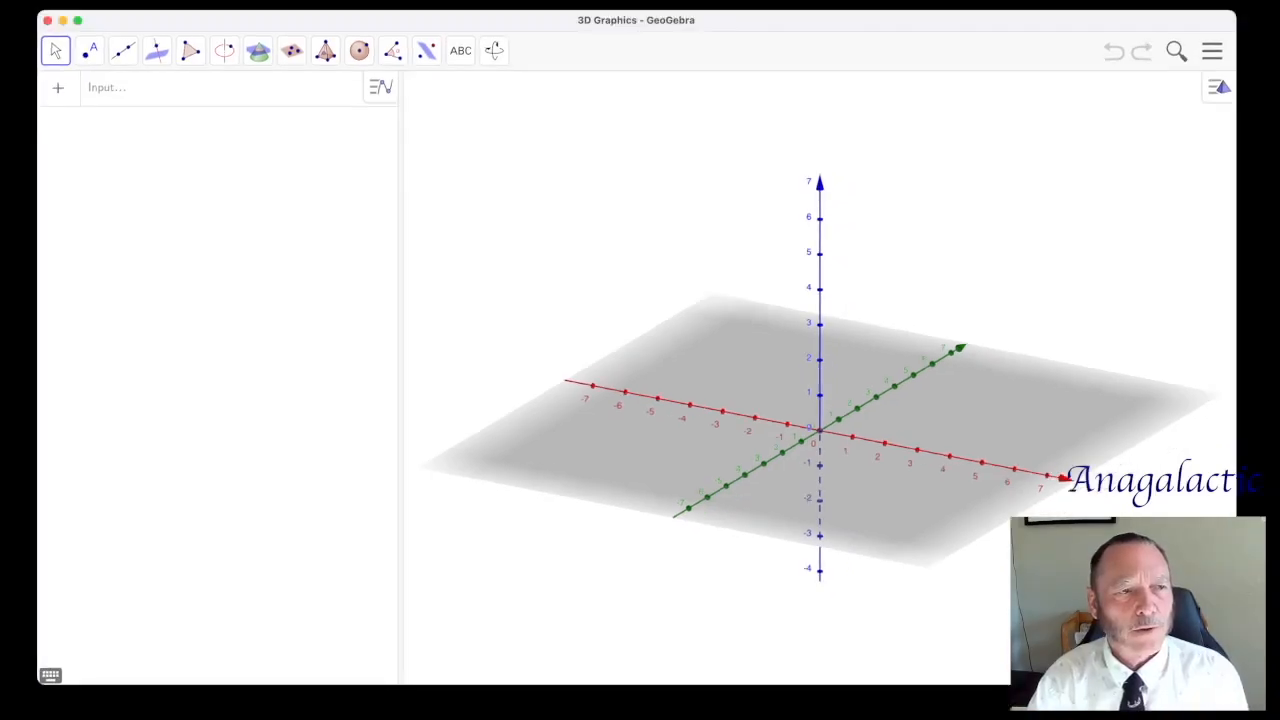
# Step: Create the sphere Surface(3 cos(t) sin(v), 3 sin(t) sin(v), 3 cos(v), t, 0, 2π, v, 0, π) and widen the Algebra View to fit it
pyautogui.click(106, 88)
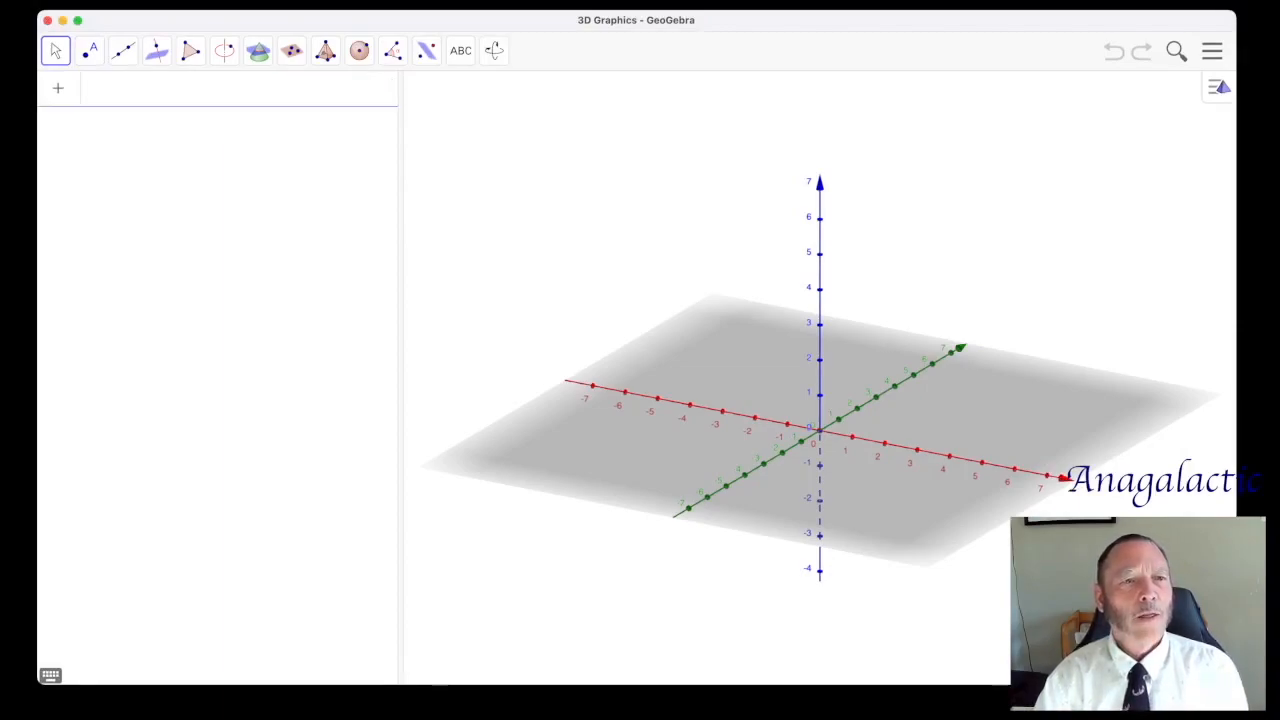
pyautogui.write('3 cos(t) sin(v), 3 sin(t) sin(v), 3 cos(v), t, 0, 2 π, v, 0, π')
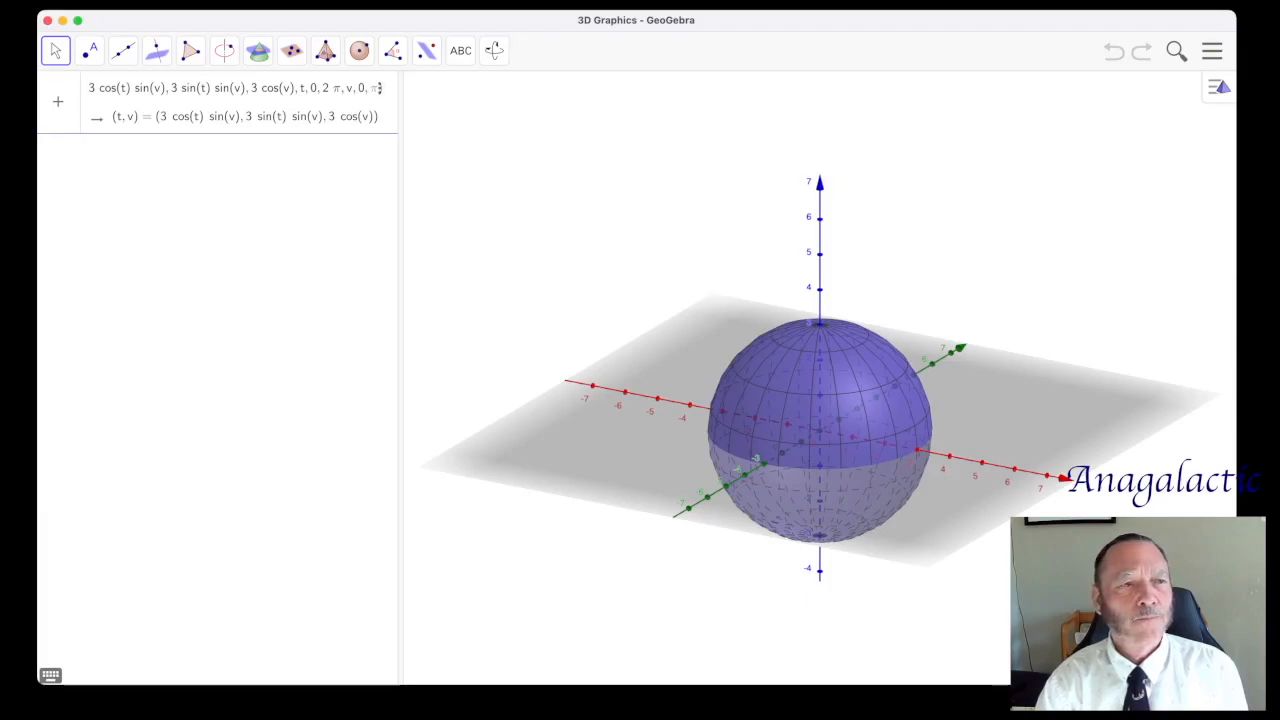
pyautogui.press('Return')
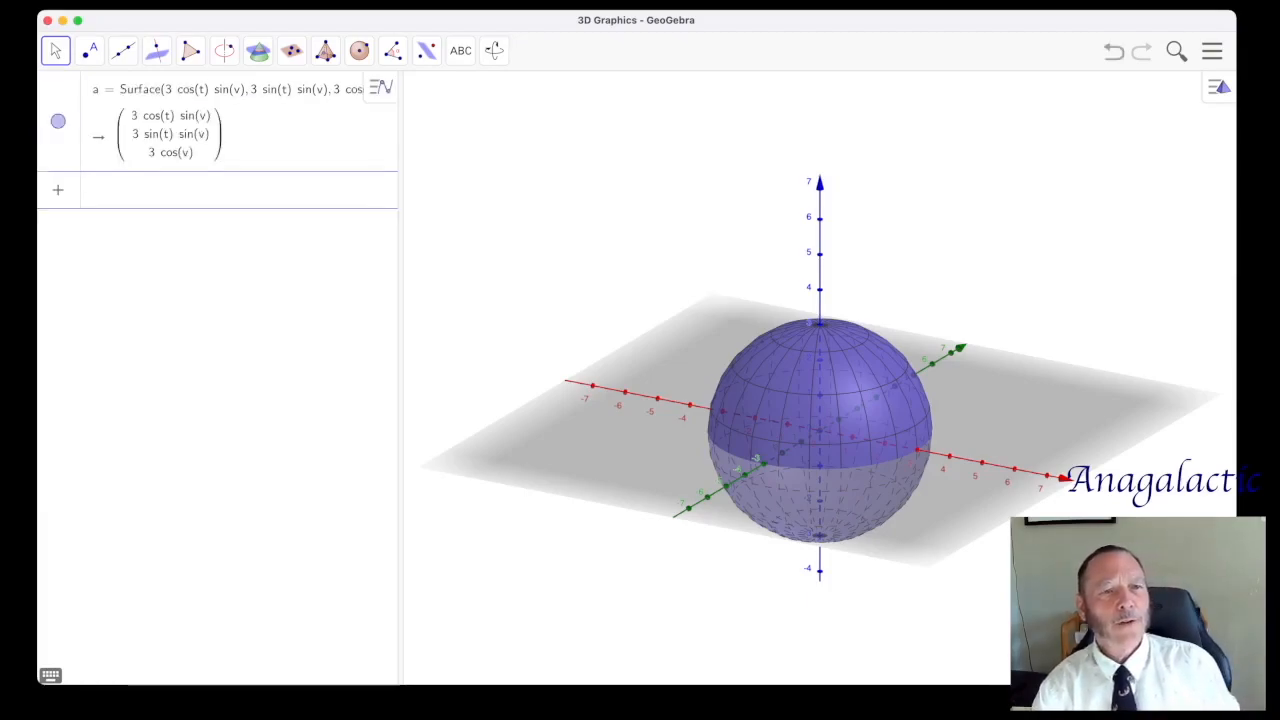
pyautogui.hscroll(1, 220, 380)
pyautogui.moveTo(401, 380); pyautogui.dragTo(516, 380)
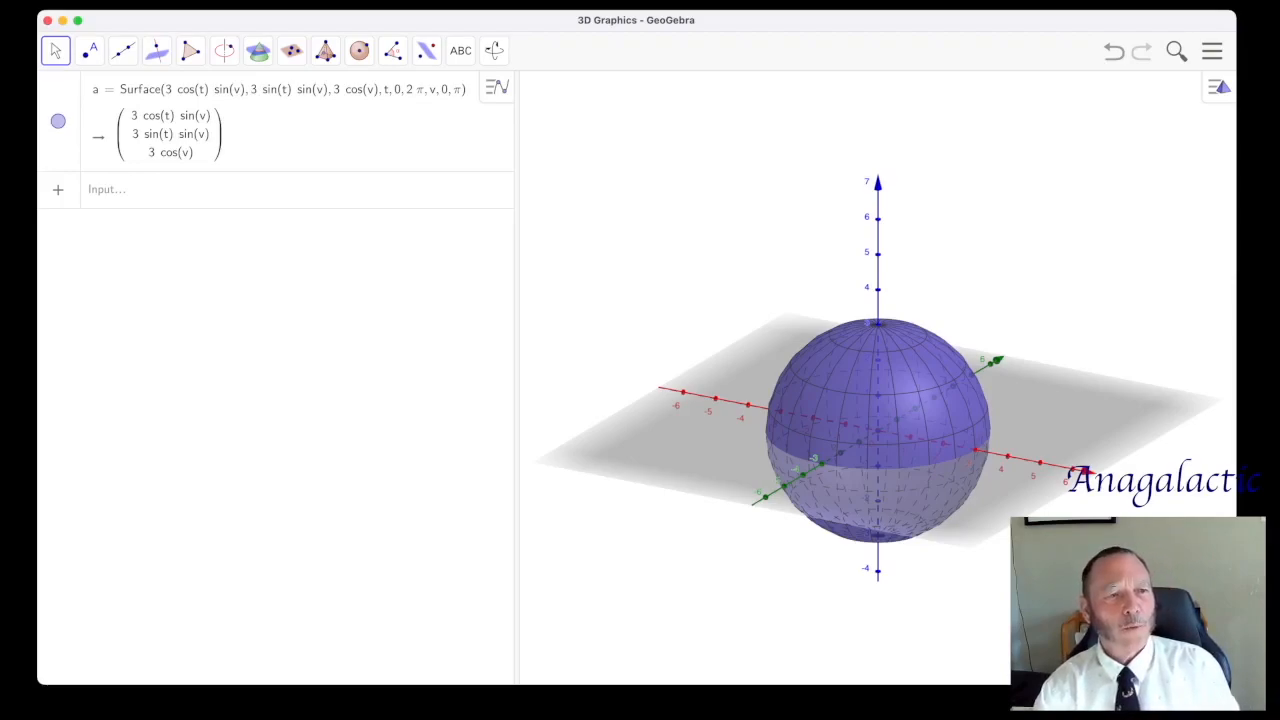
pyautogui.click(292, 90)
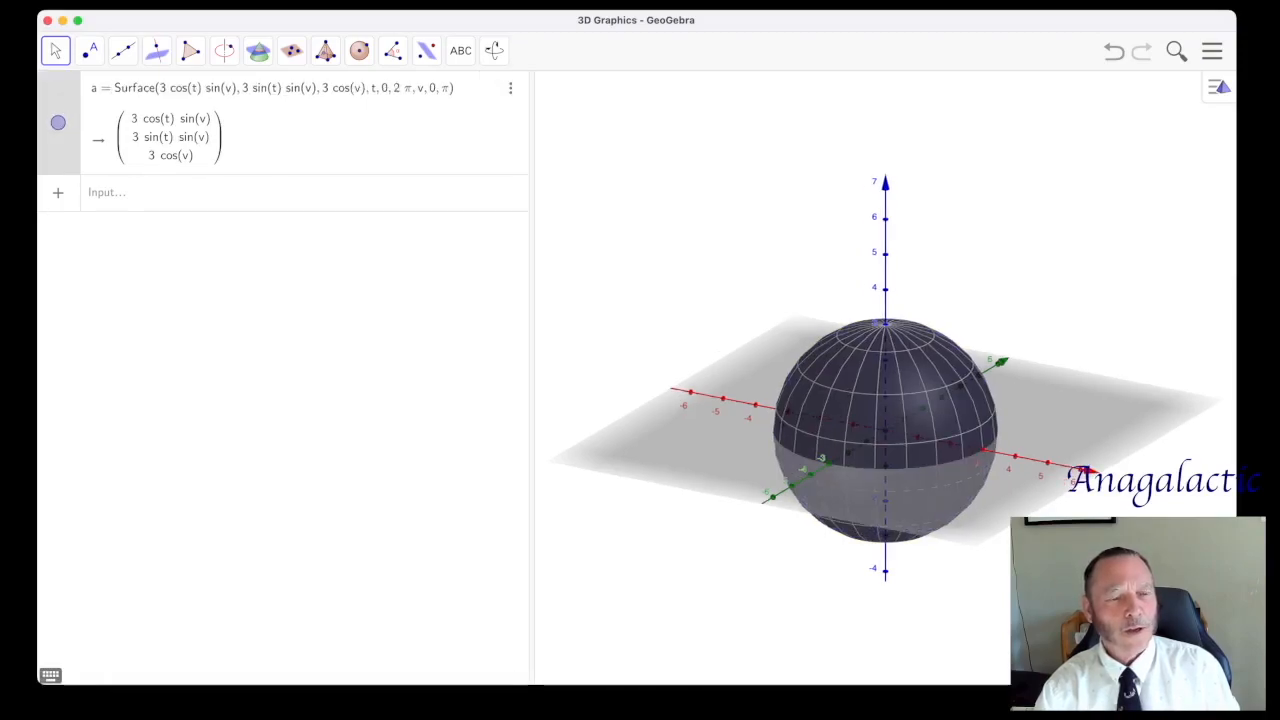
pyautogui.press('Return')
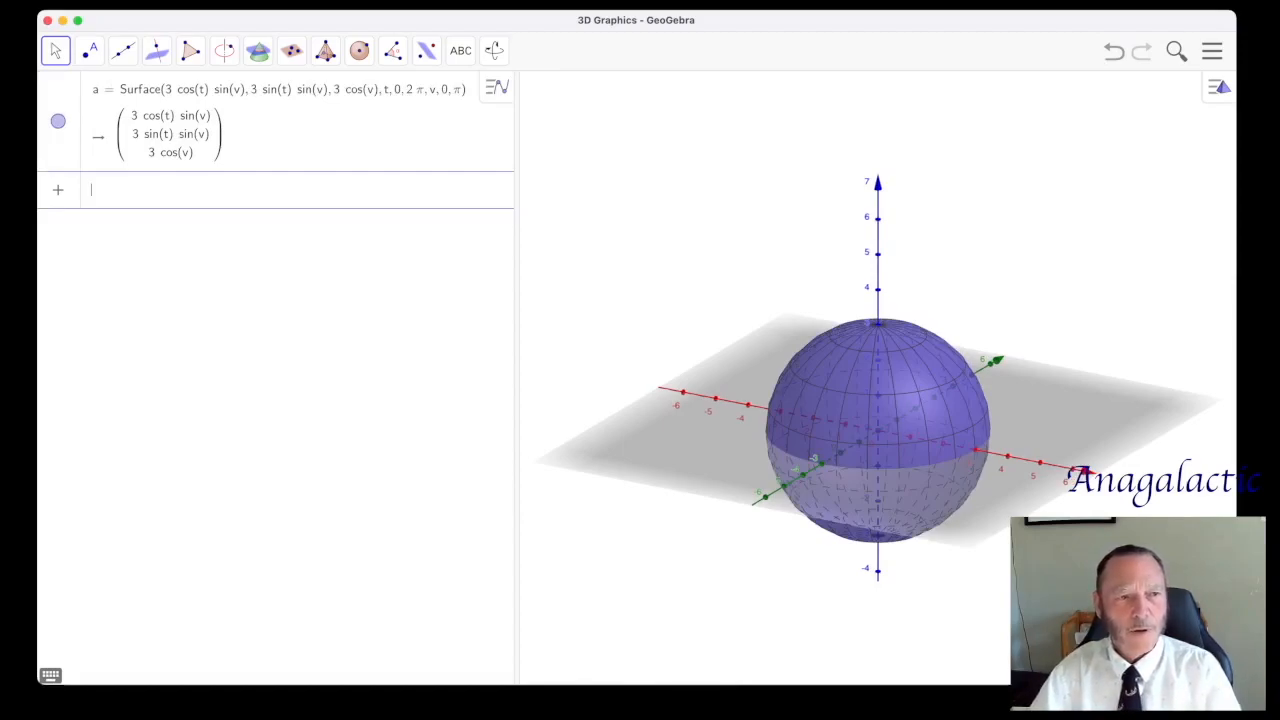
# Step: Insert a Surface command template with three expressions and two parameter variables with start and end values below the sphere
pyautogui.write('S')
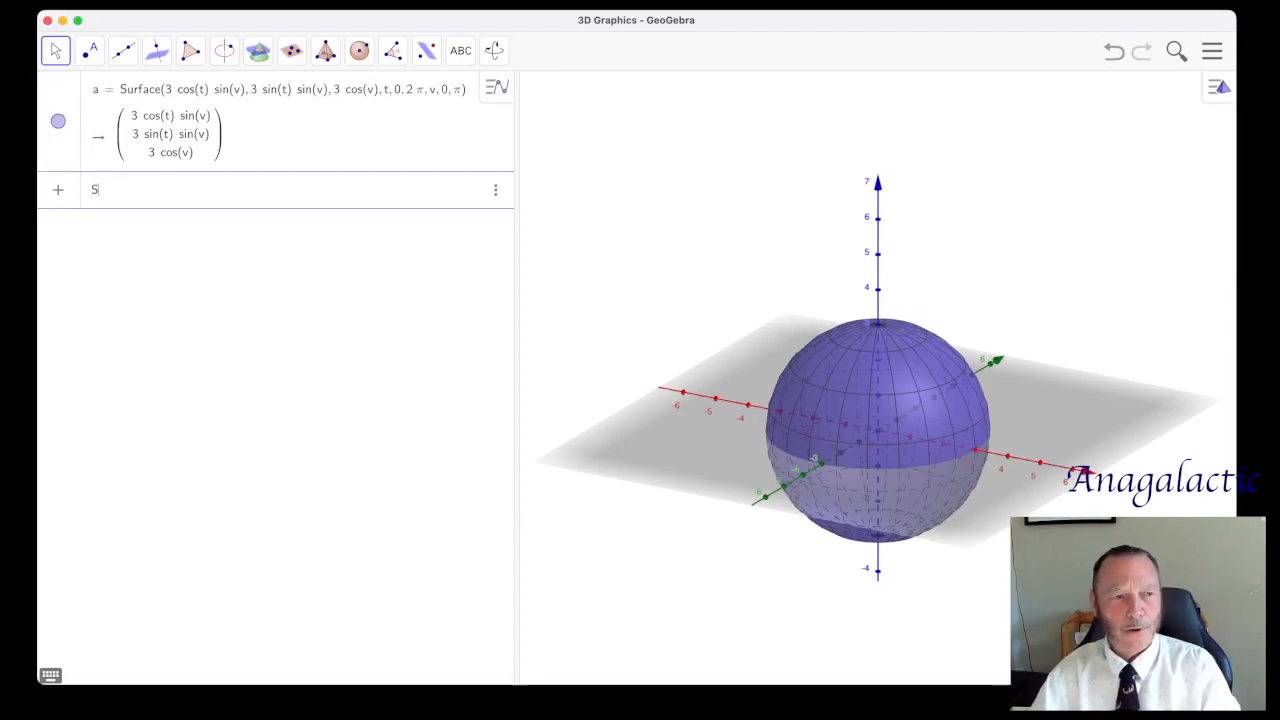
pyautogui.write('urf')
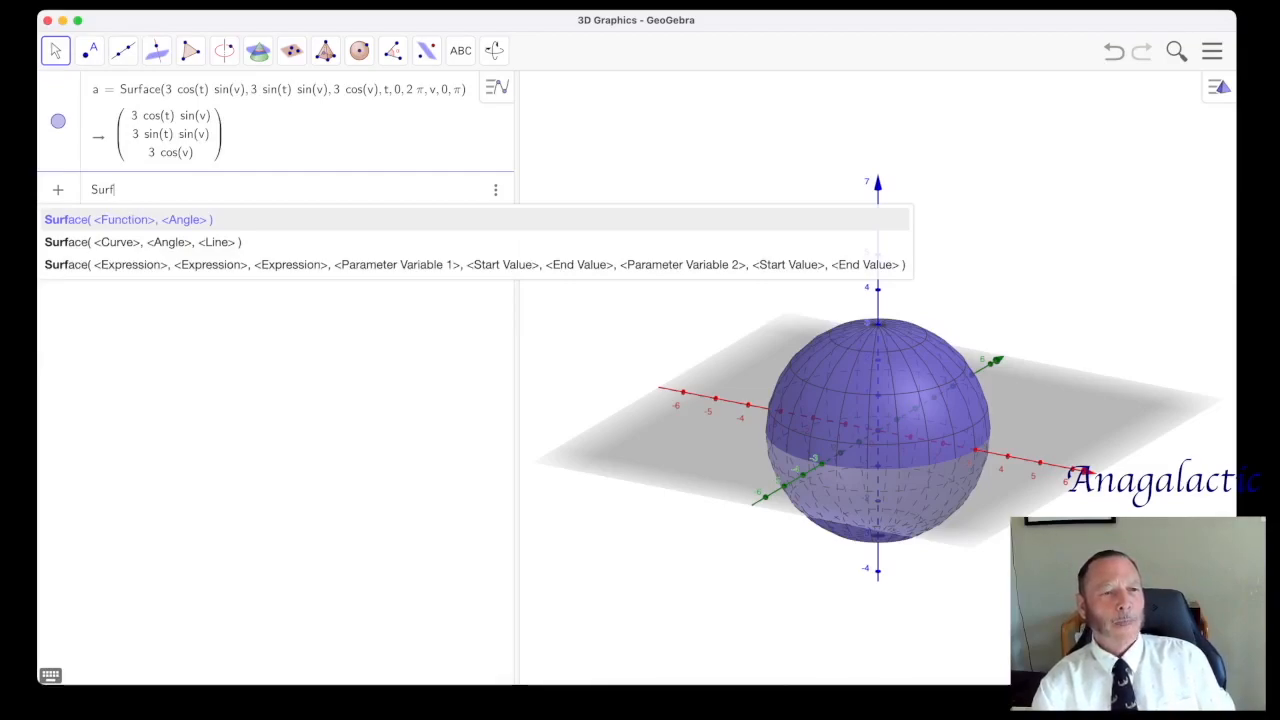
pyautogui.press('Down')
pyautogui.press('Down')
pyautogui.press('Return')
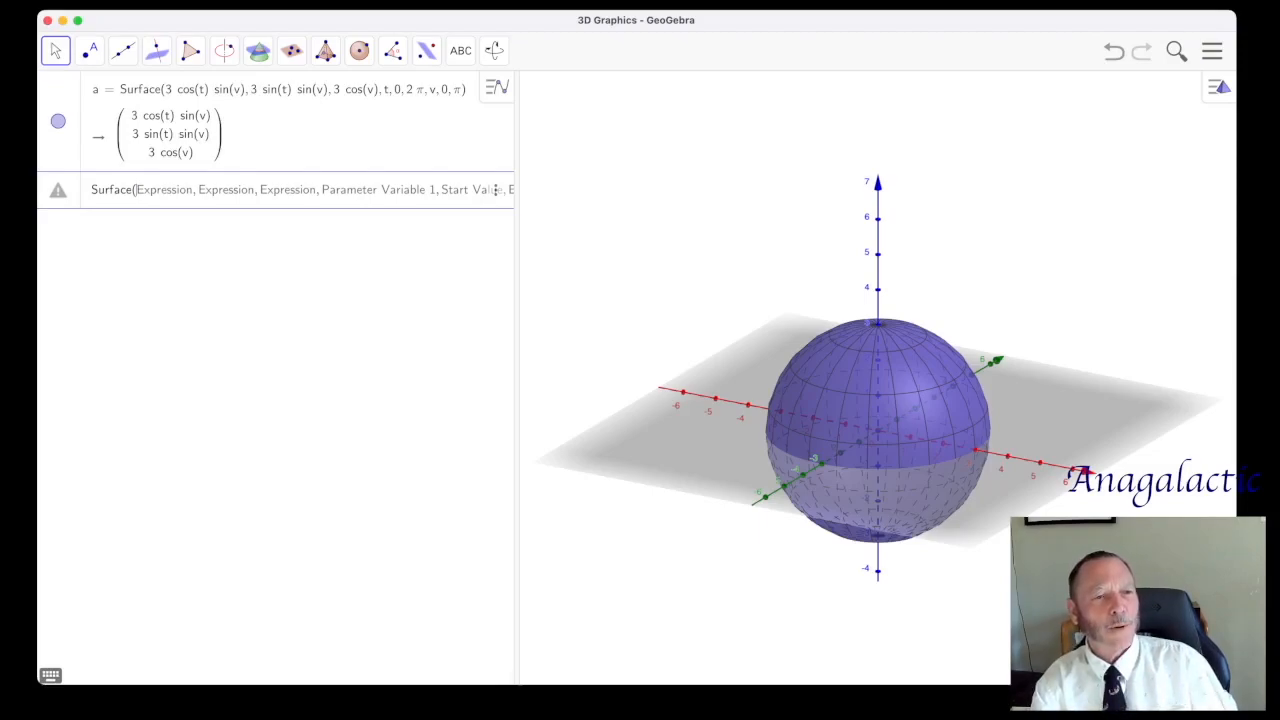
# Step: Examine the argument placeholders of the Surface template, from the three expressions to the first parameter variable
pyautogui.hotkey('shift', 'Right')
pyautogui.hotkey('shift', 'Right')
pyautogui.hotkey('shift', 'Right')
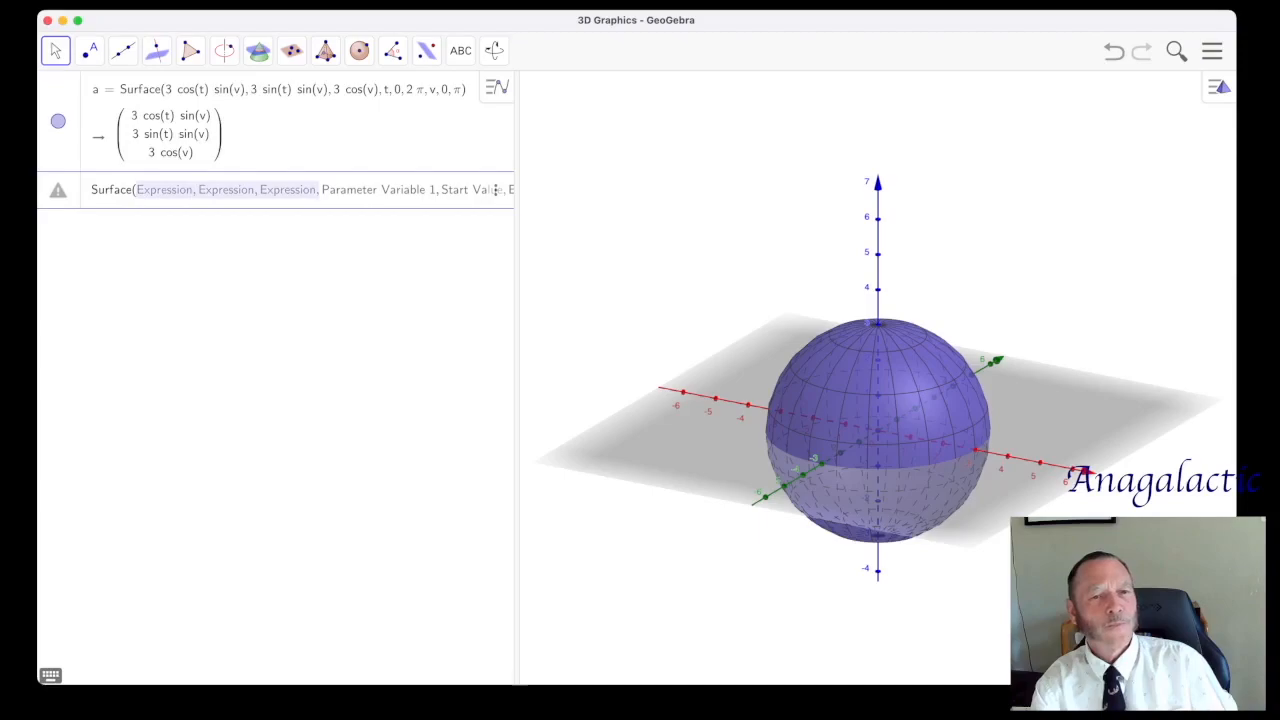
pyautogui.hotkey('shift', 'Right')
pyautogui.hotkey('shift', 'Right')
pyautogui.hotkey('shift', 'Left')
pyautogui.hotkey('shift', 'Left')
pyautogui.hotkey('shift', 'Left')
pyautogui.hotkey('shift', 'Left')
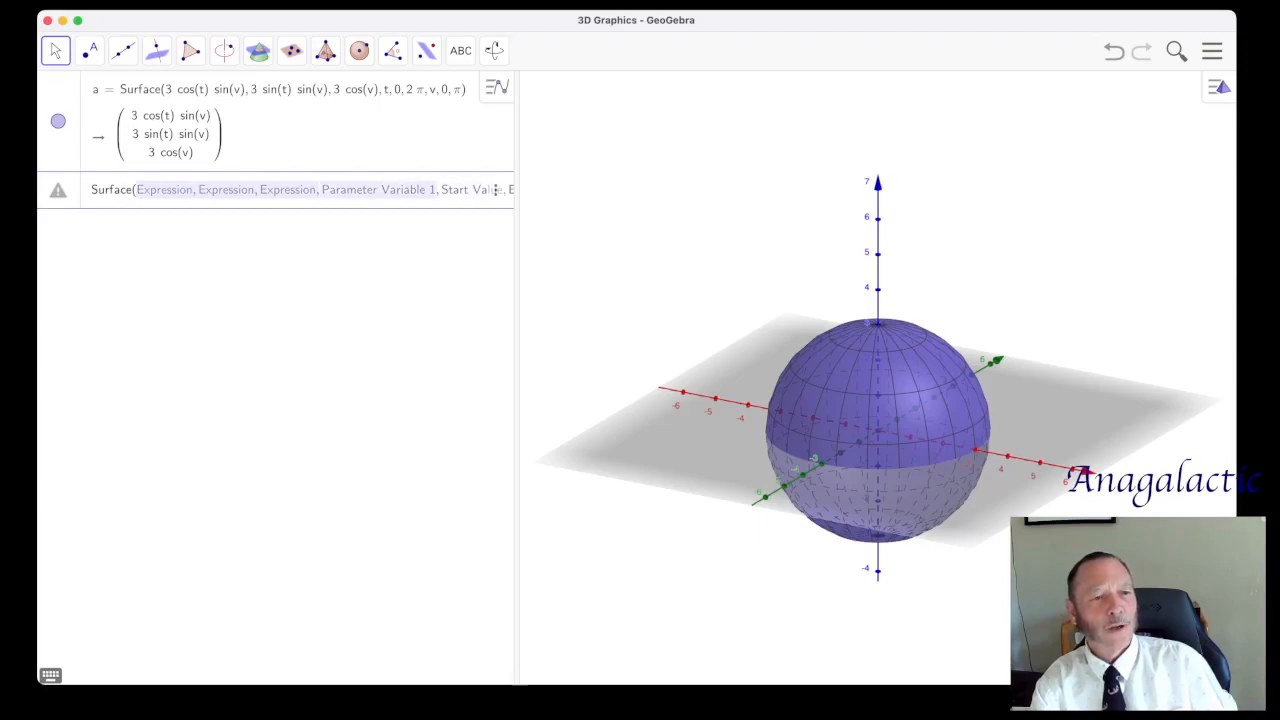
pyautogui.hotkey('shift', 'Left')
pyautogui.press('Left')
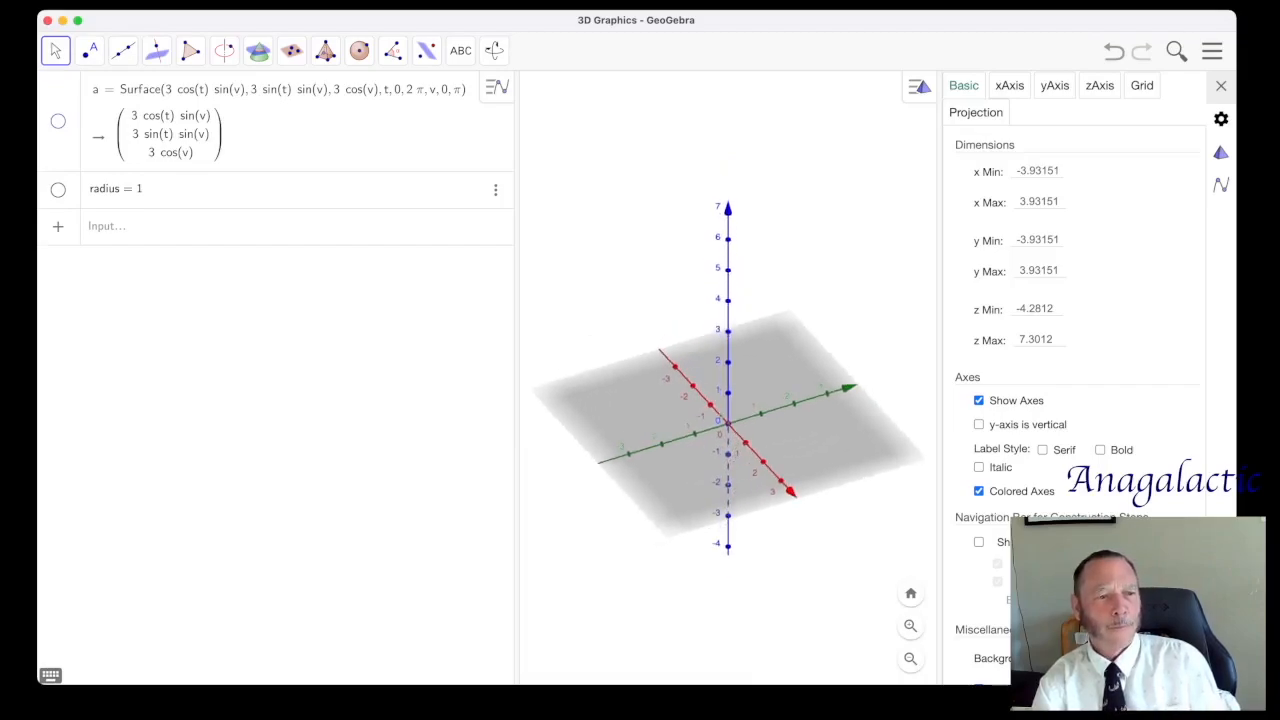
# Step: Examine the sphere's Surface definition, especially its first expression 3 cos(t) sin(v)
pyautogui.click(92, 227)
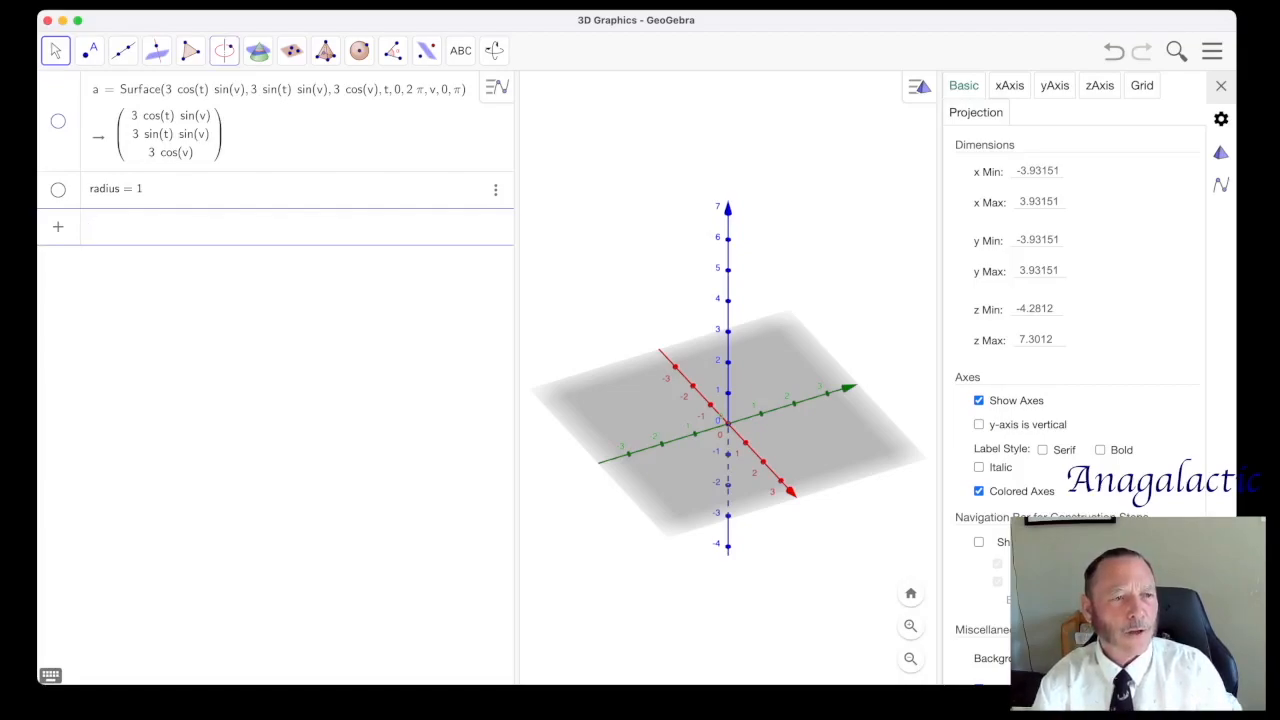
pyautogui.click(152, 88)
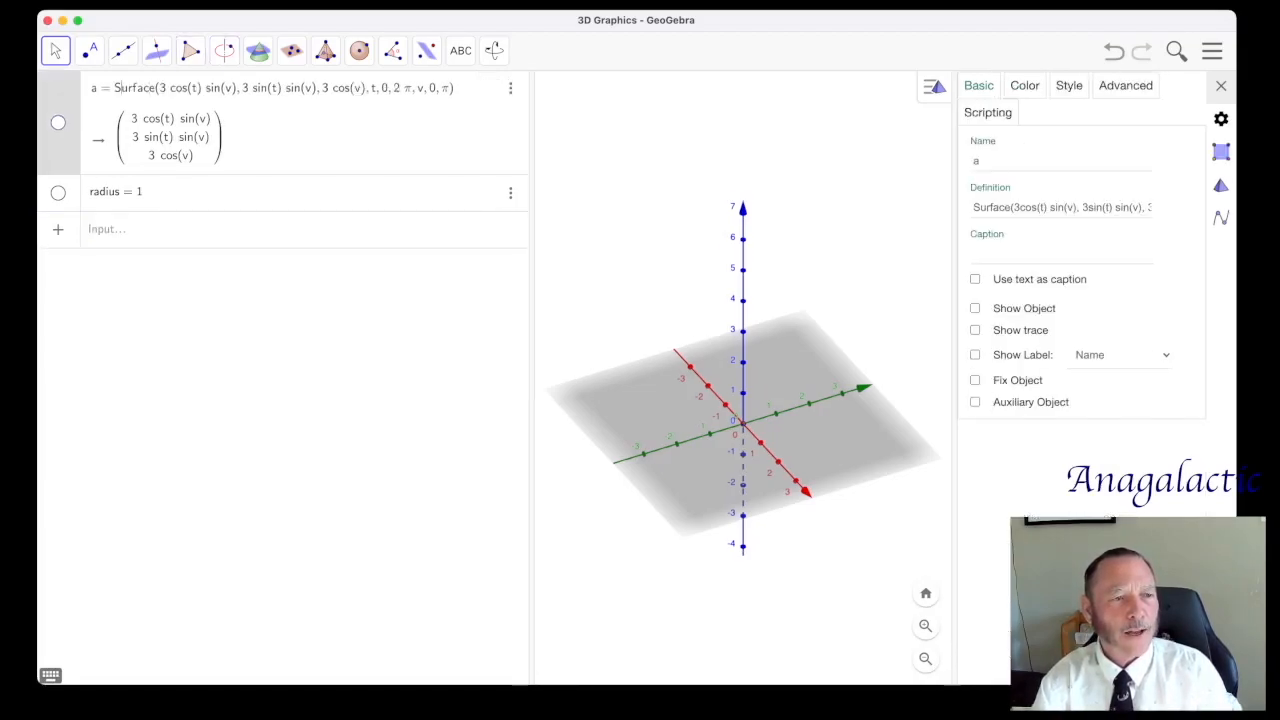
pyautogui.press('super+a')
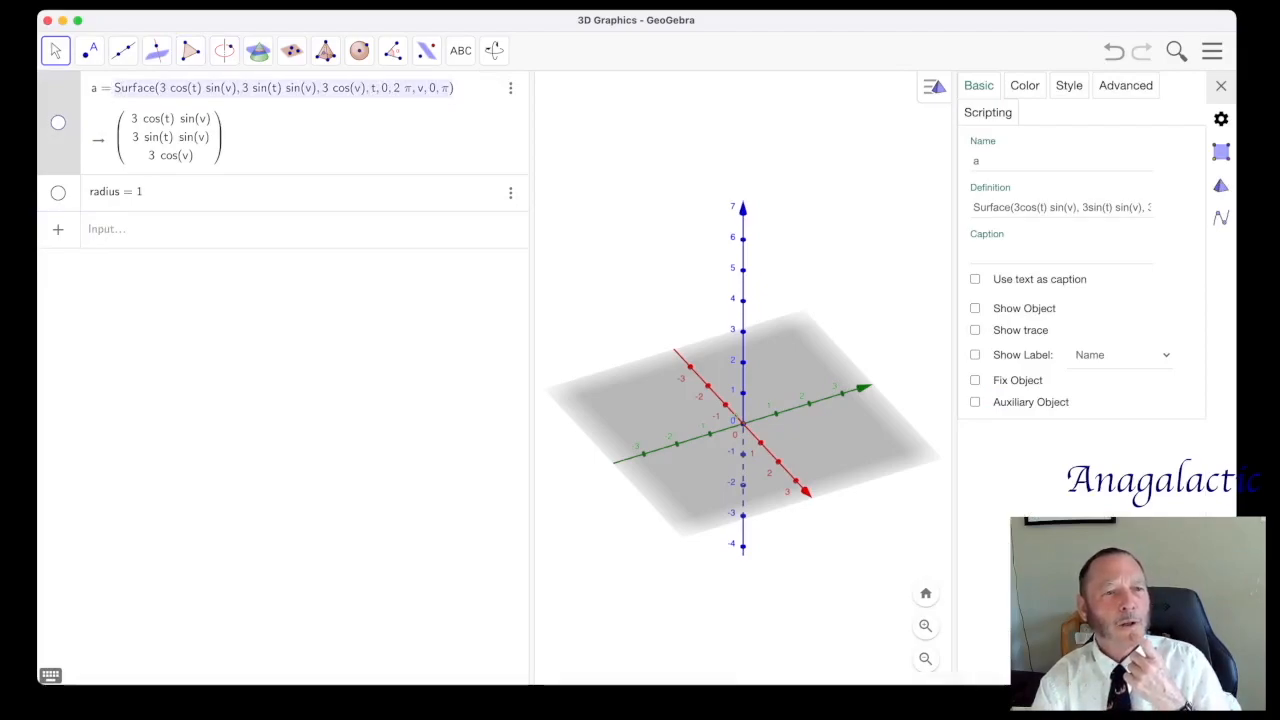
pyautogui.click(170, 88)
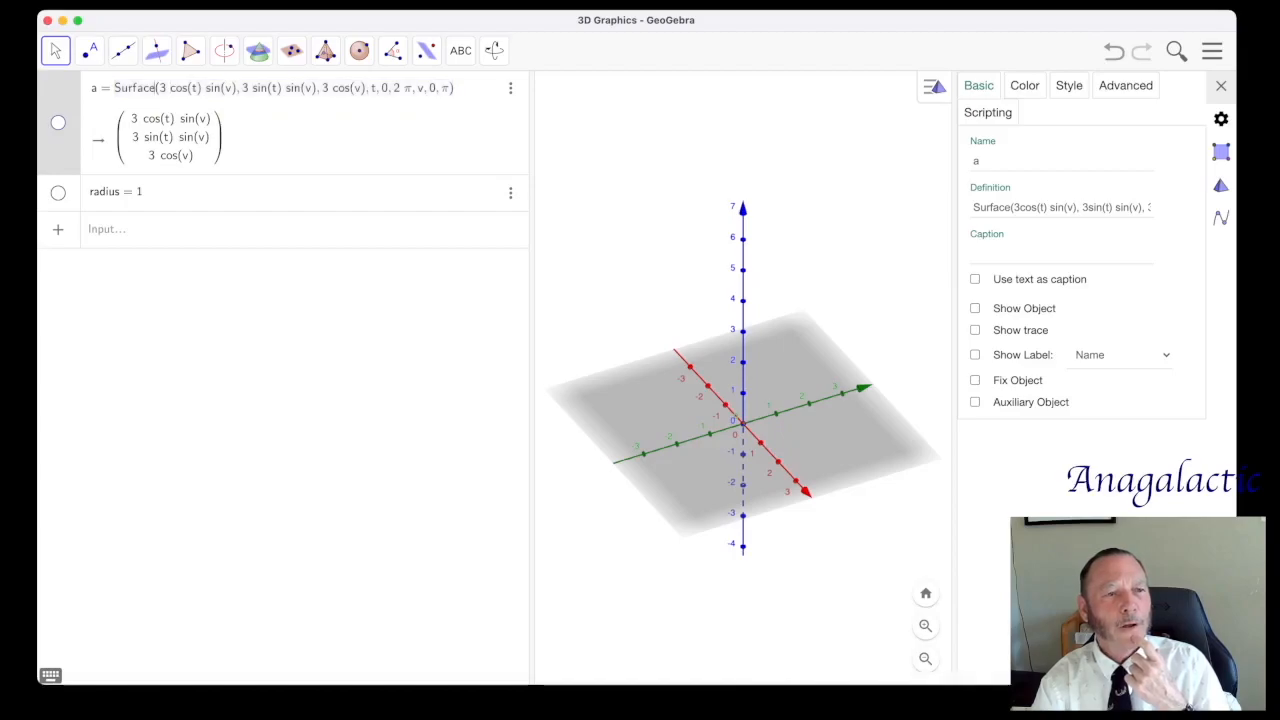
pyautogui.hotkey('shift', 'Right')
pyautogui.hotkey('shift', 'Right')
pyautogui.hotkey('shift', 'Right')
pyautogui.hotkey('shift', 'Right')
pyautogui.hotkey('shift', 'Right')
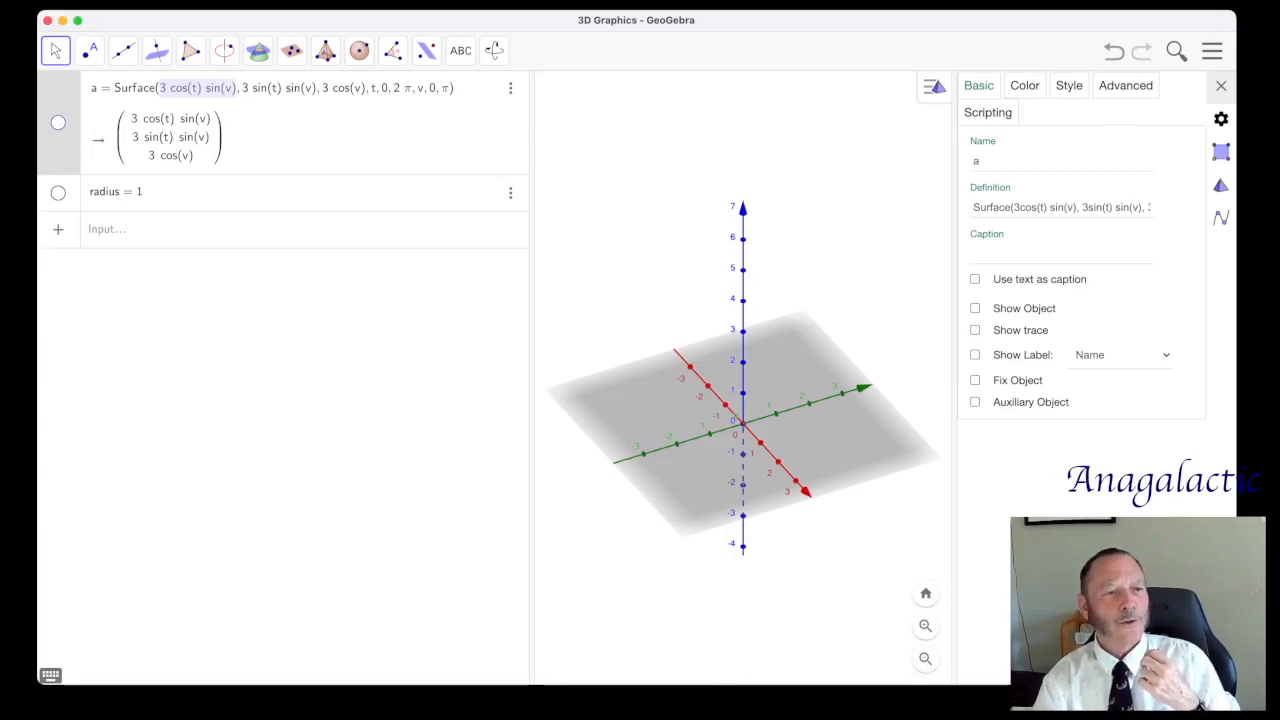
# Step: Start a new function definition with the left-hand side X(θ, φ) = below the radius variable
pyautogui.click(290, 229)
pyautogui.click(290, 229)
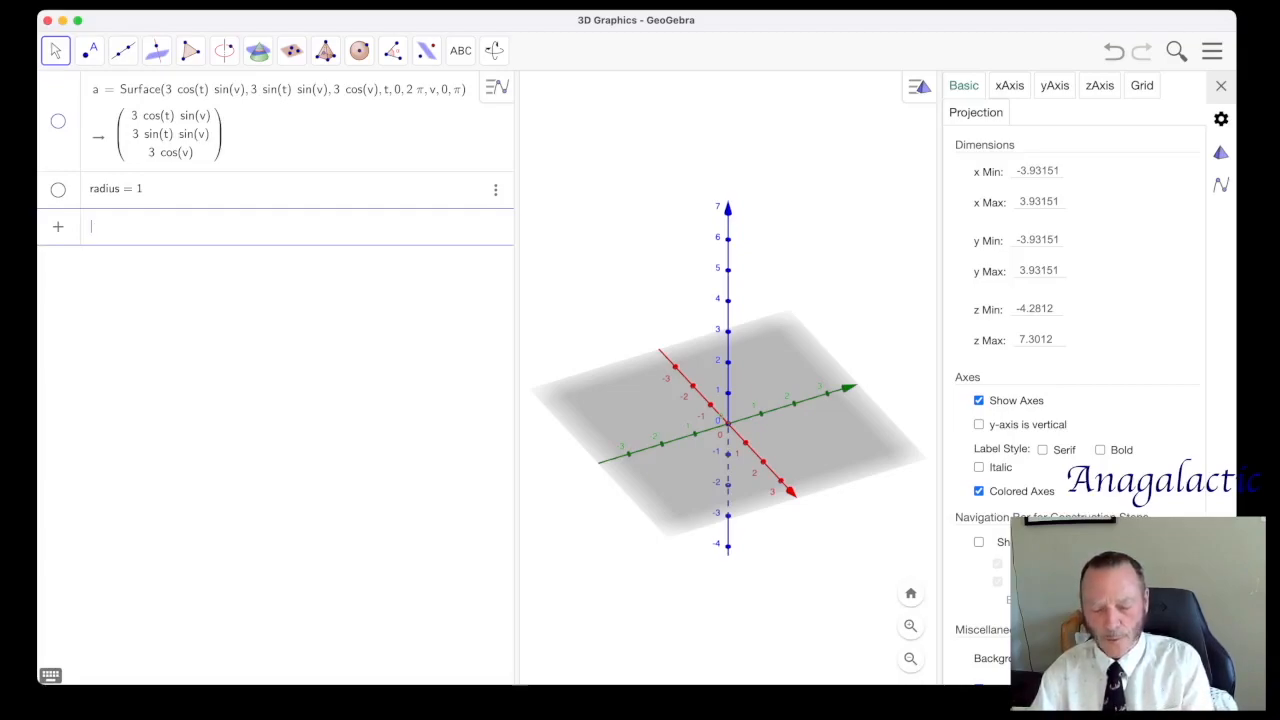
pyautogui.write('X(')
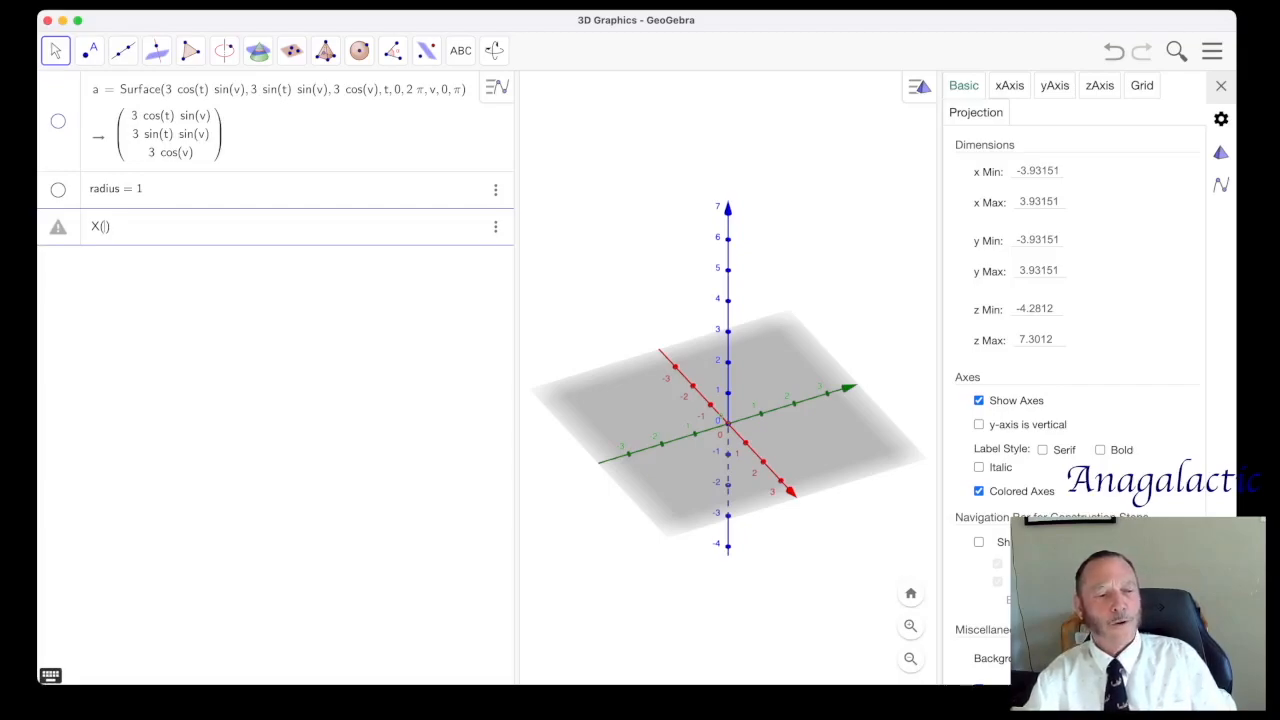
pyautogui.click(51, 676)
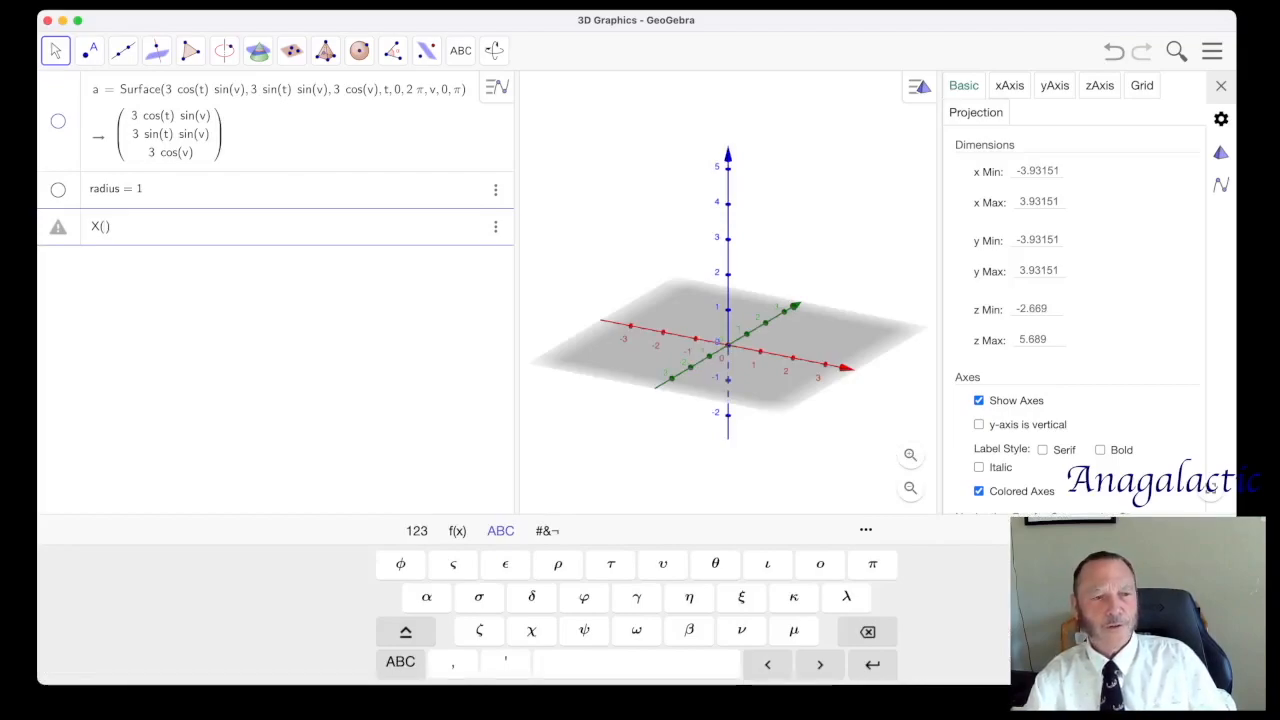
pyautogui.click(715, 564)
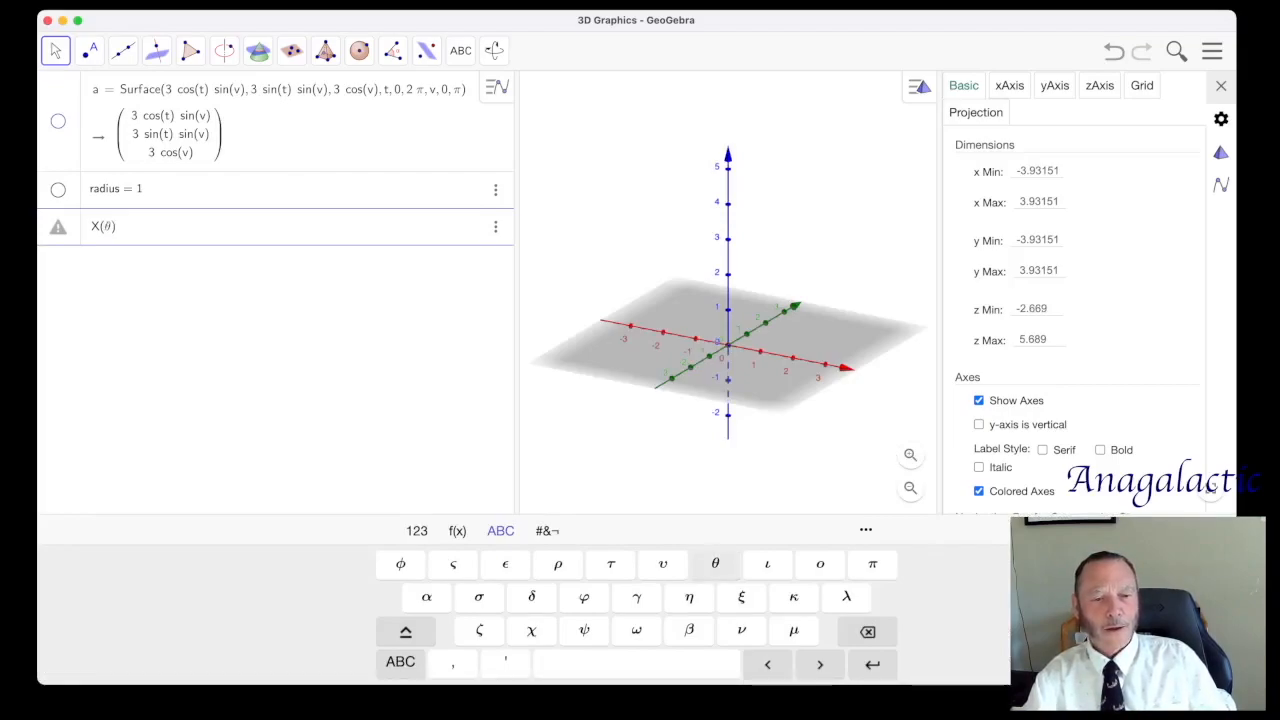
pyautogui.click(453, 664)
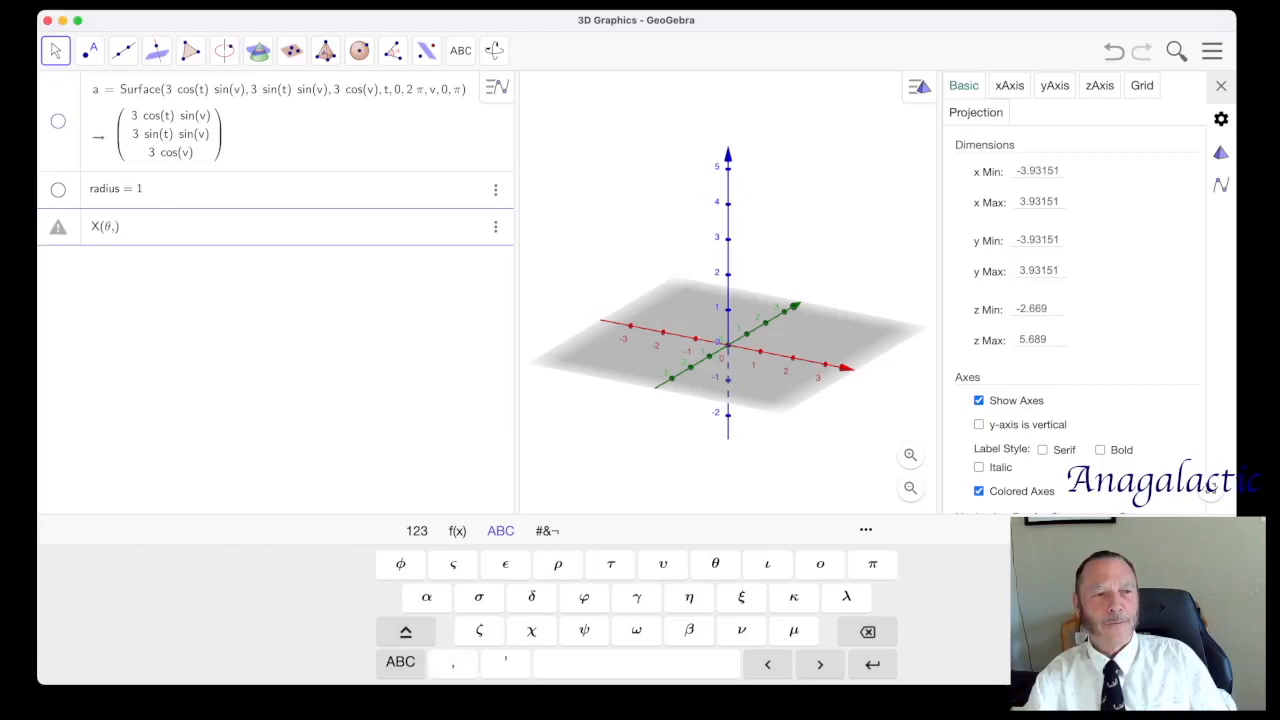
pyautogui.click(584, 597)
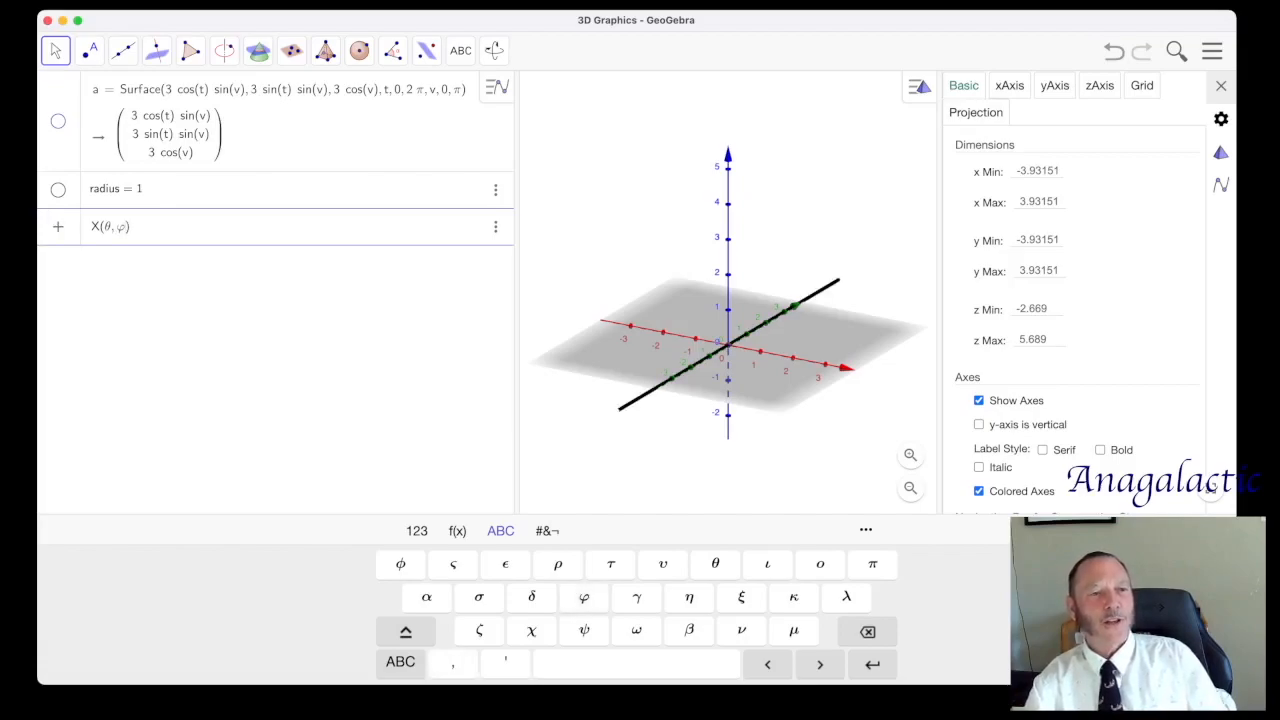
pyautogui.press('super+a')
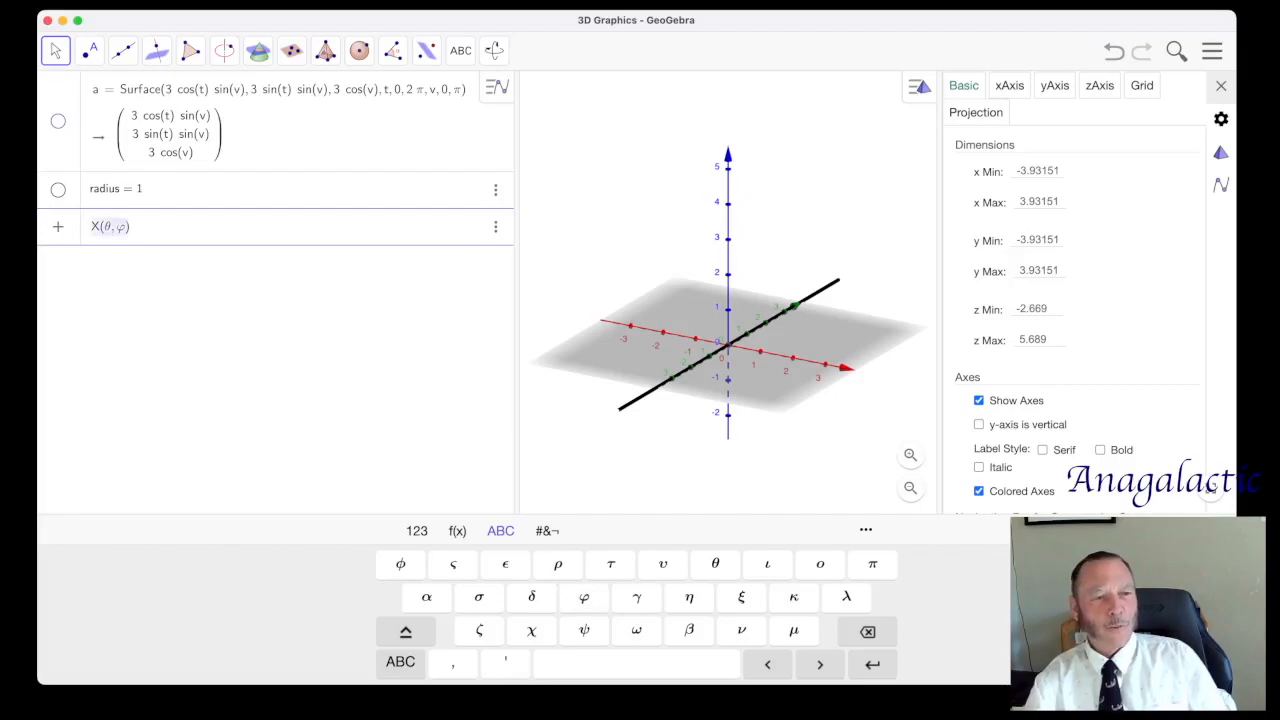
pyautogui.press('Right')
pyautogui.write('= ')
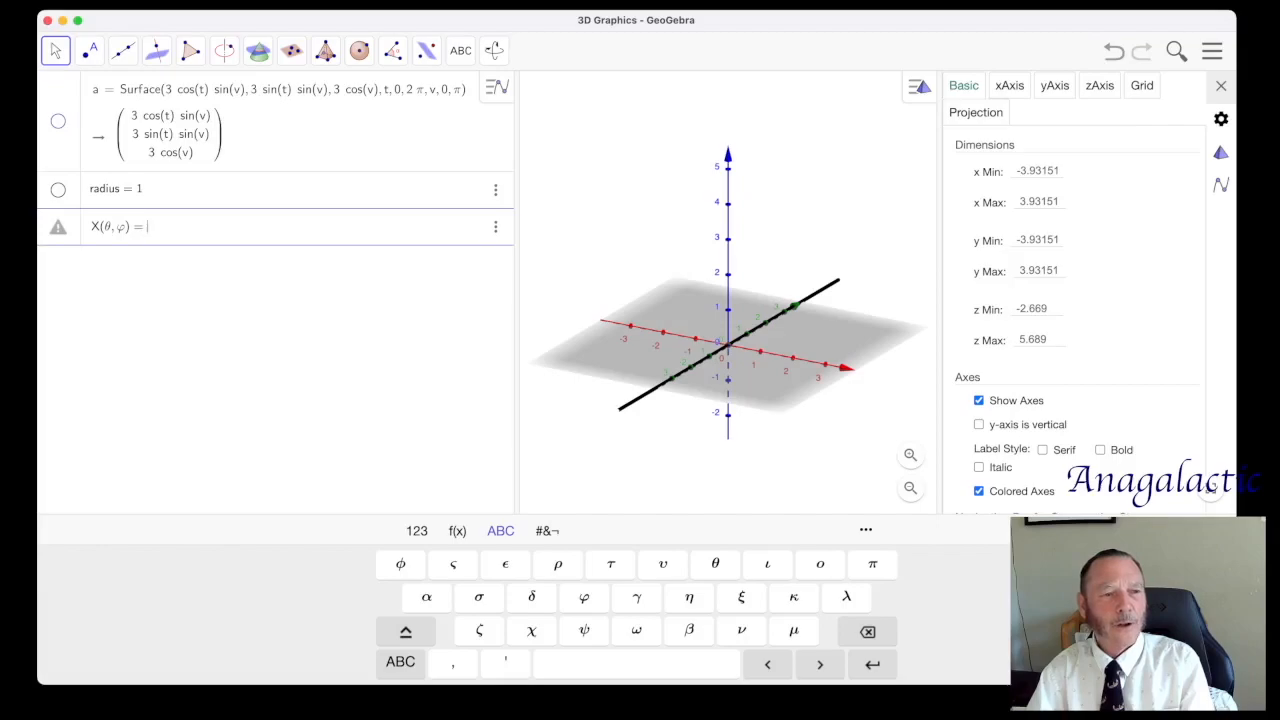
# Step: Complete the X function as radius cos(θ) sin(φ) and hide its graph in the 3D view
pyautogui.write('radiu')
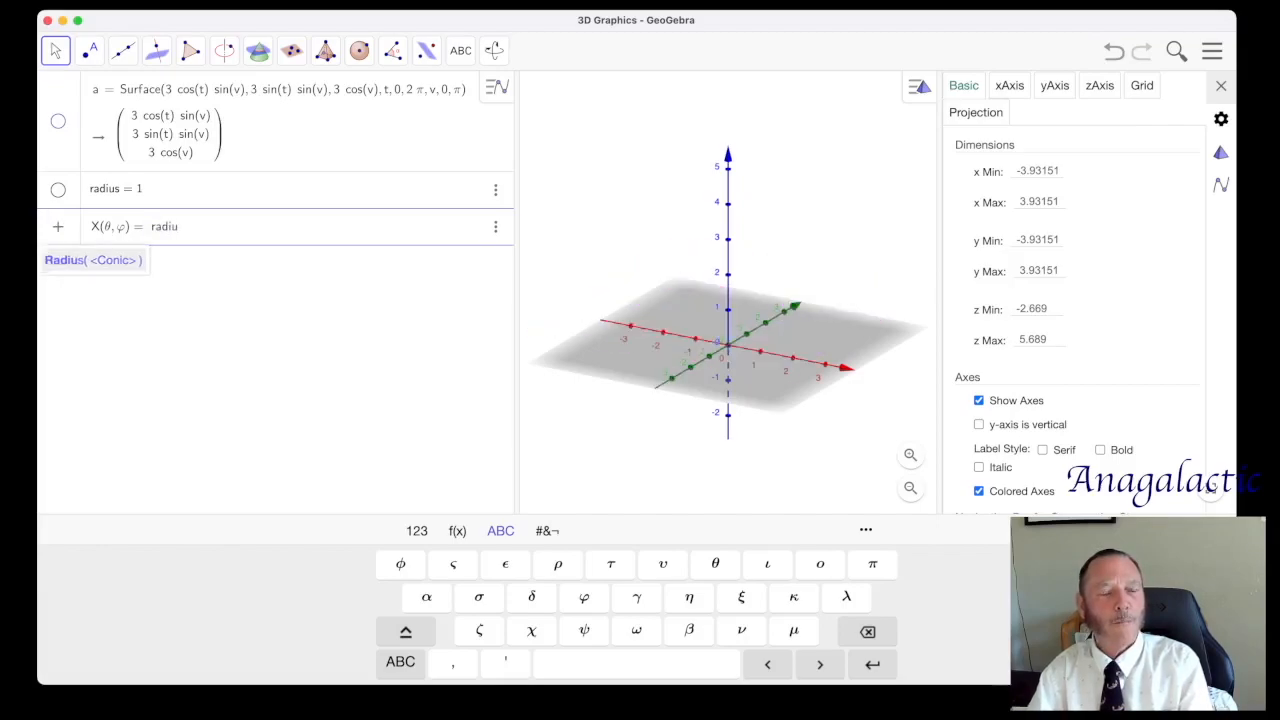
pyautogui.write('s')
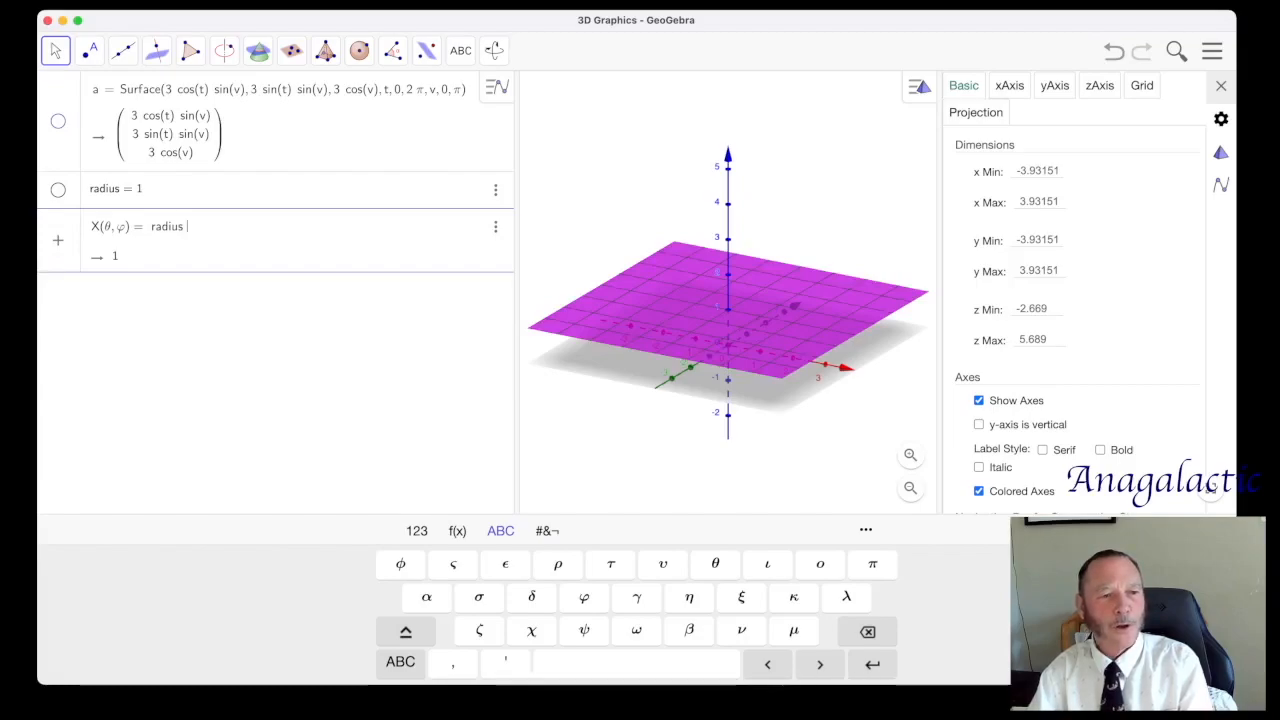
pyautogui.write(' cos(')
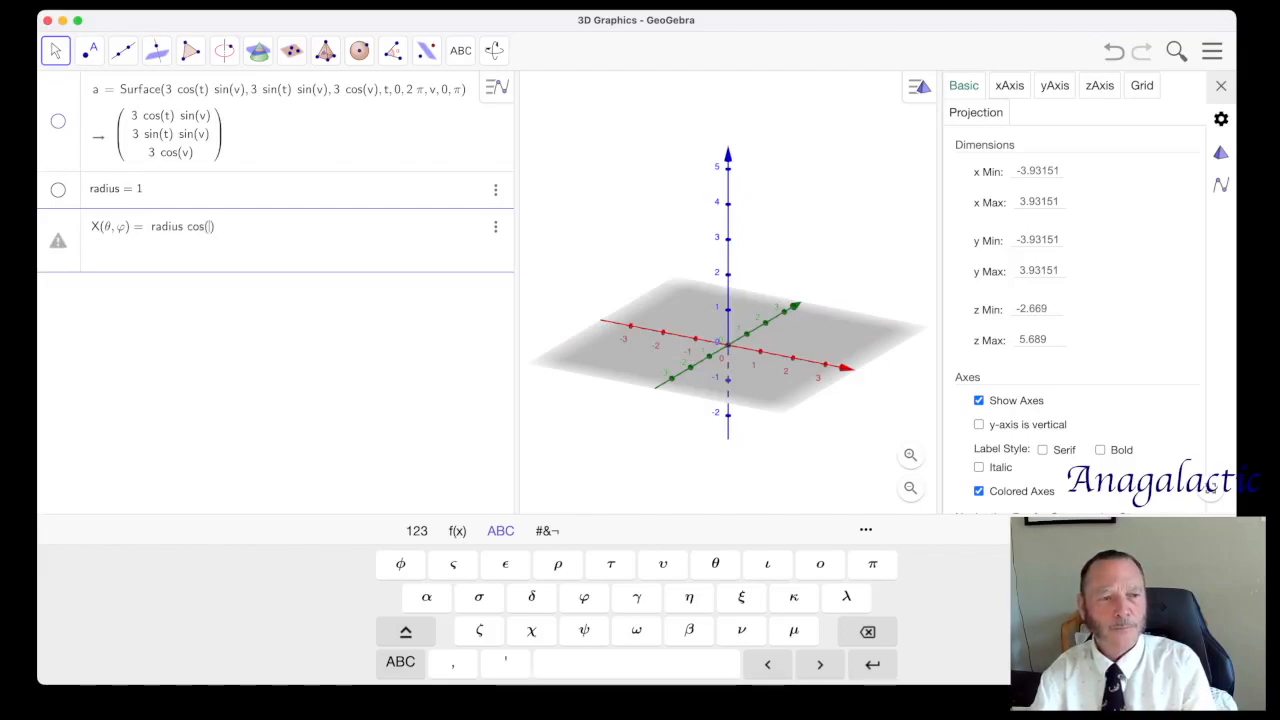
pyautogui.click(715, 563)
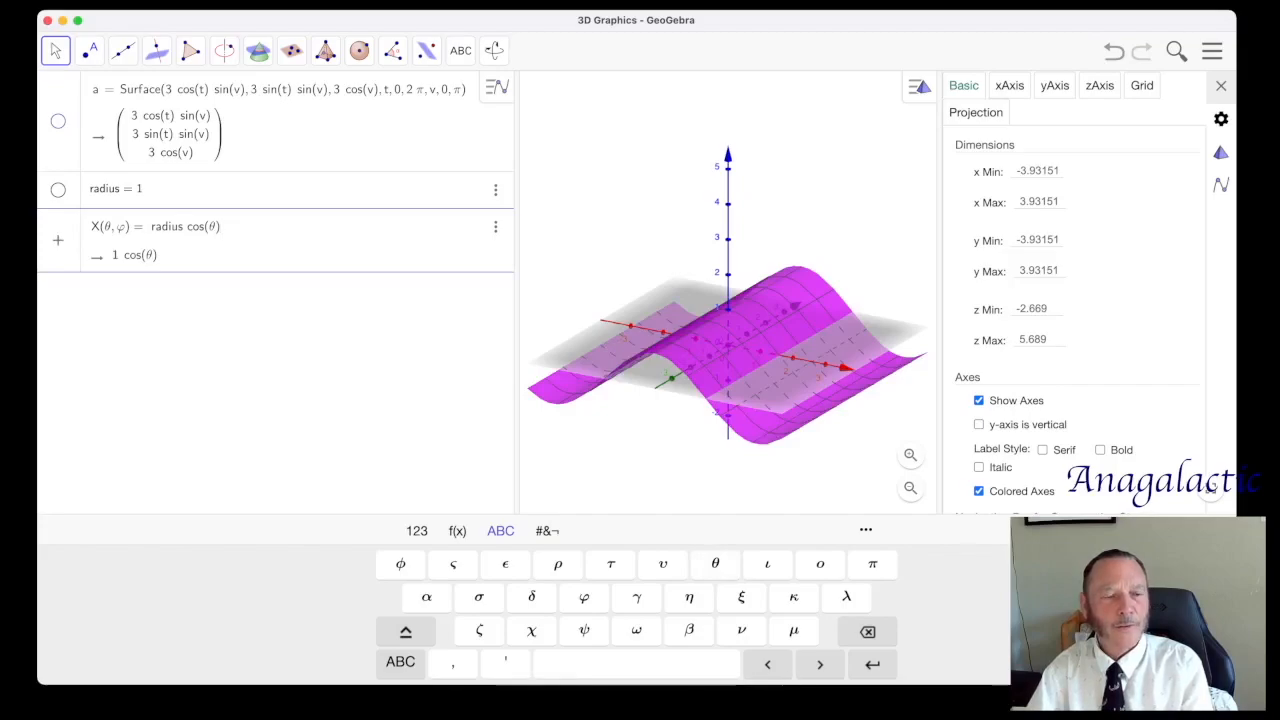
pyautogui.write('sin')
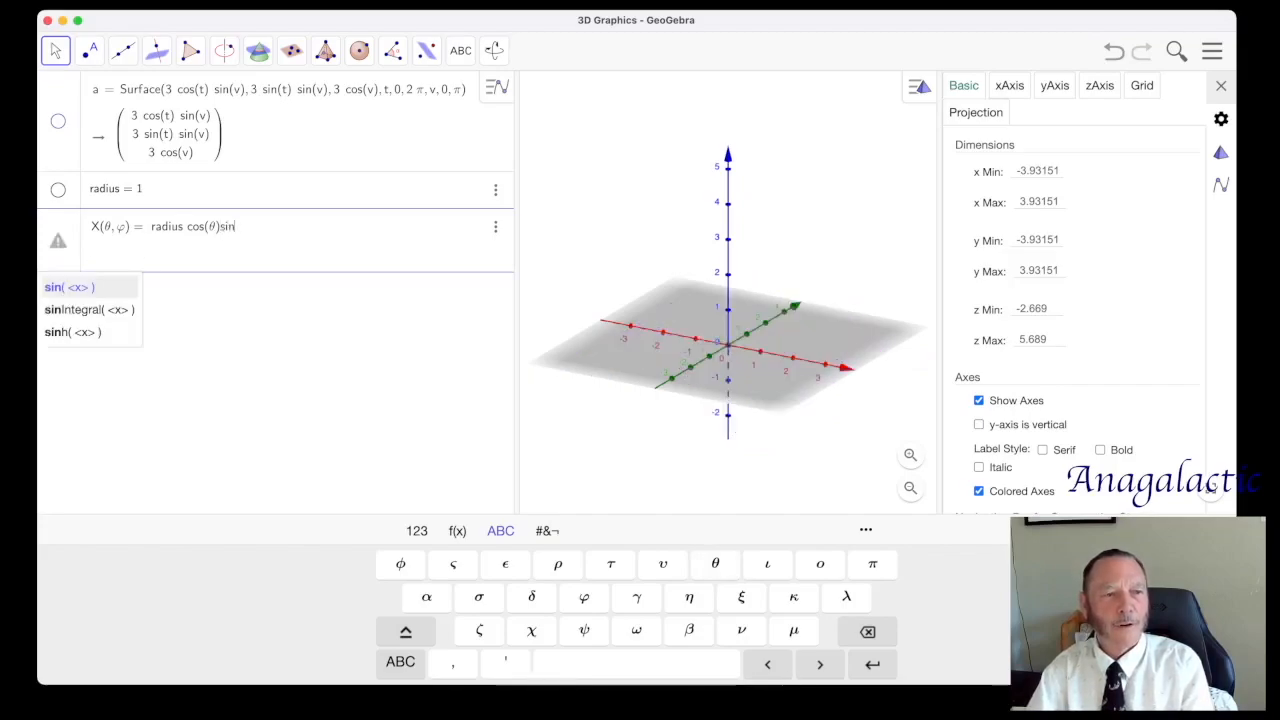
pyautogui.write('(')
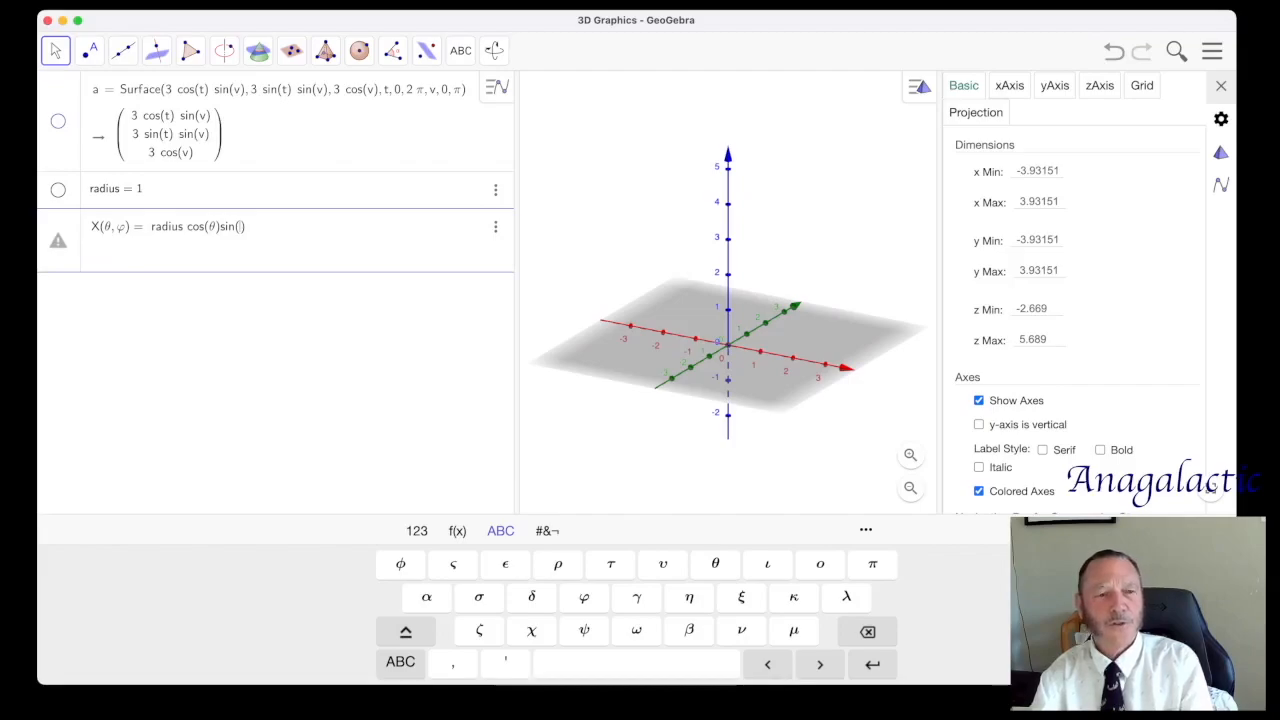
pyautogui.click(584, 597)
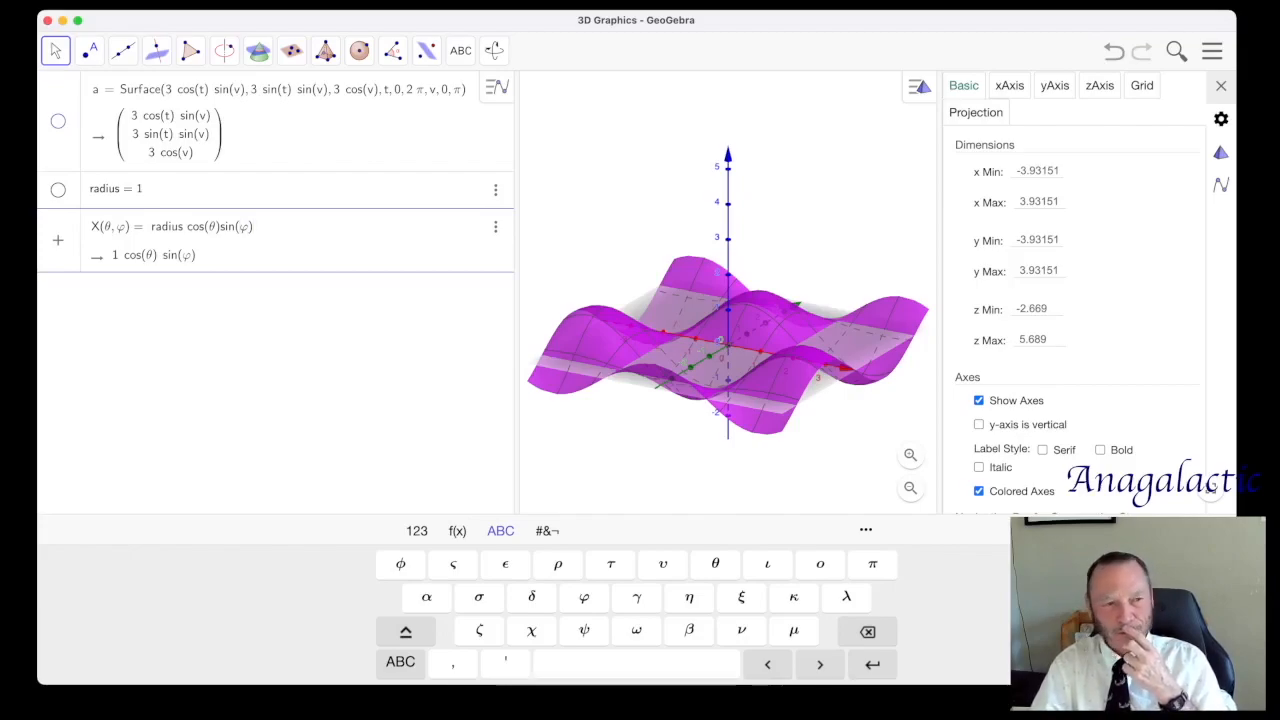
pyautogui.press('Return')
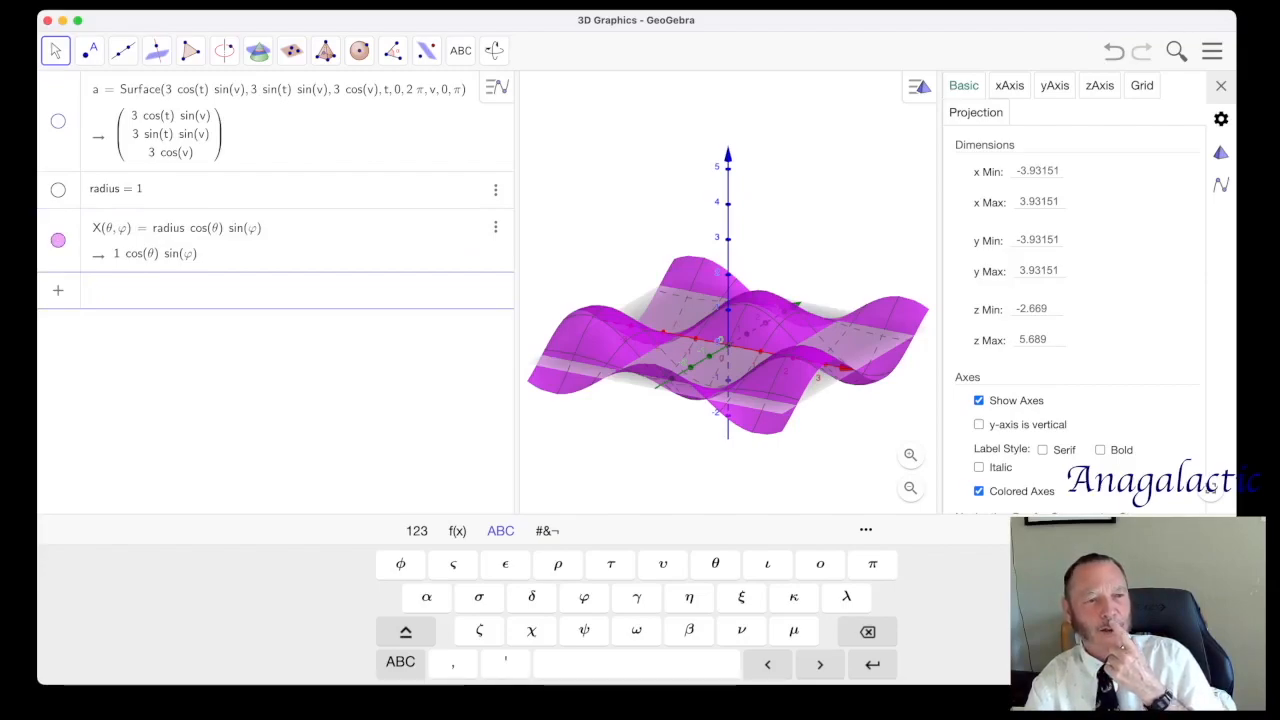
pyautogui.click(58, 240)
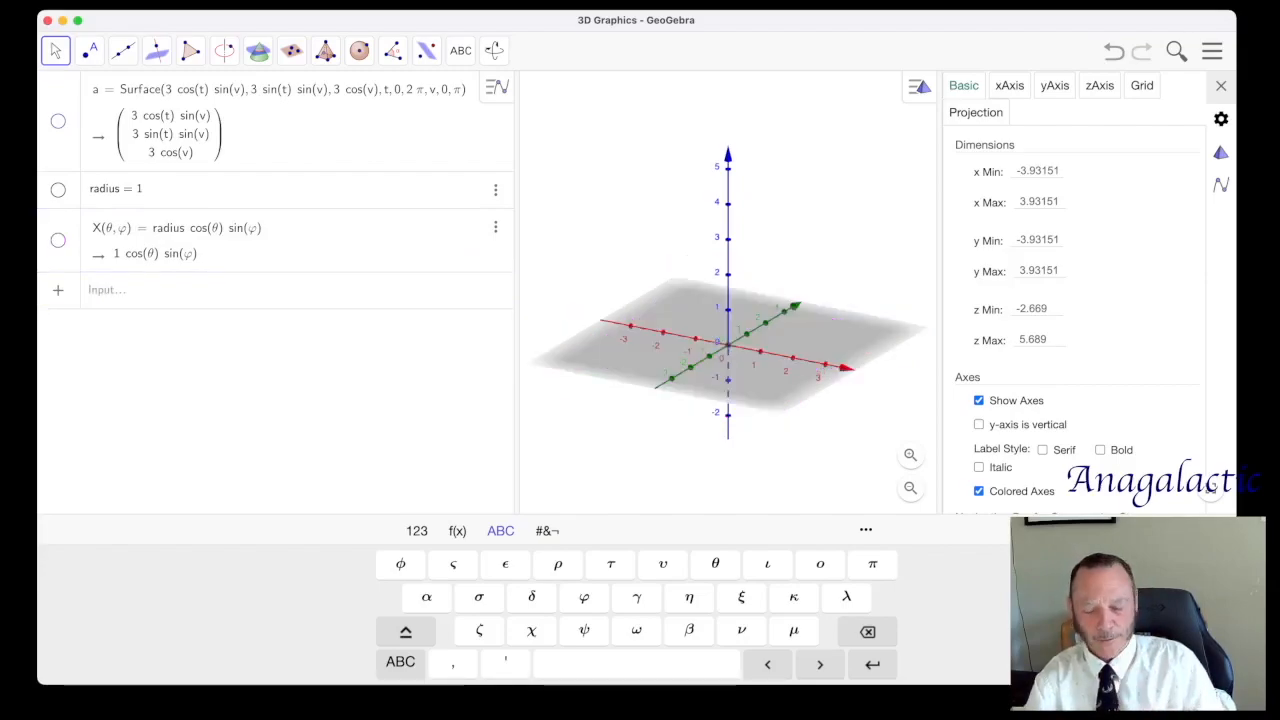
pyautogui.click(108, 290)
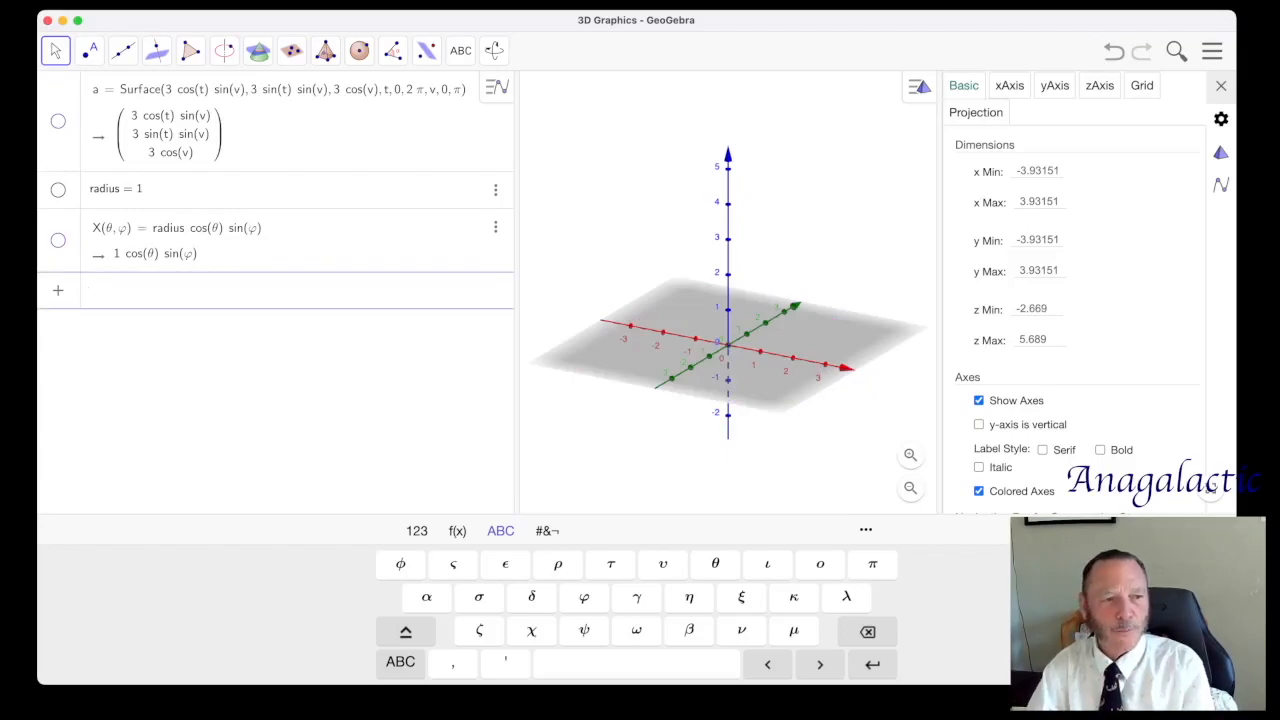
# Step: Start the function definition Y(θ, φ) = below X, reusing X's parameter list θ, φ
pyautogui.write('Y')
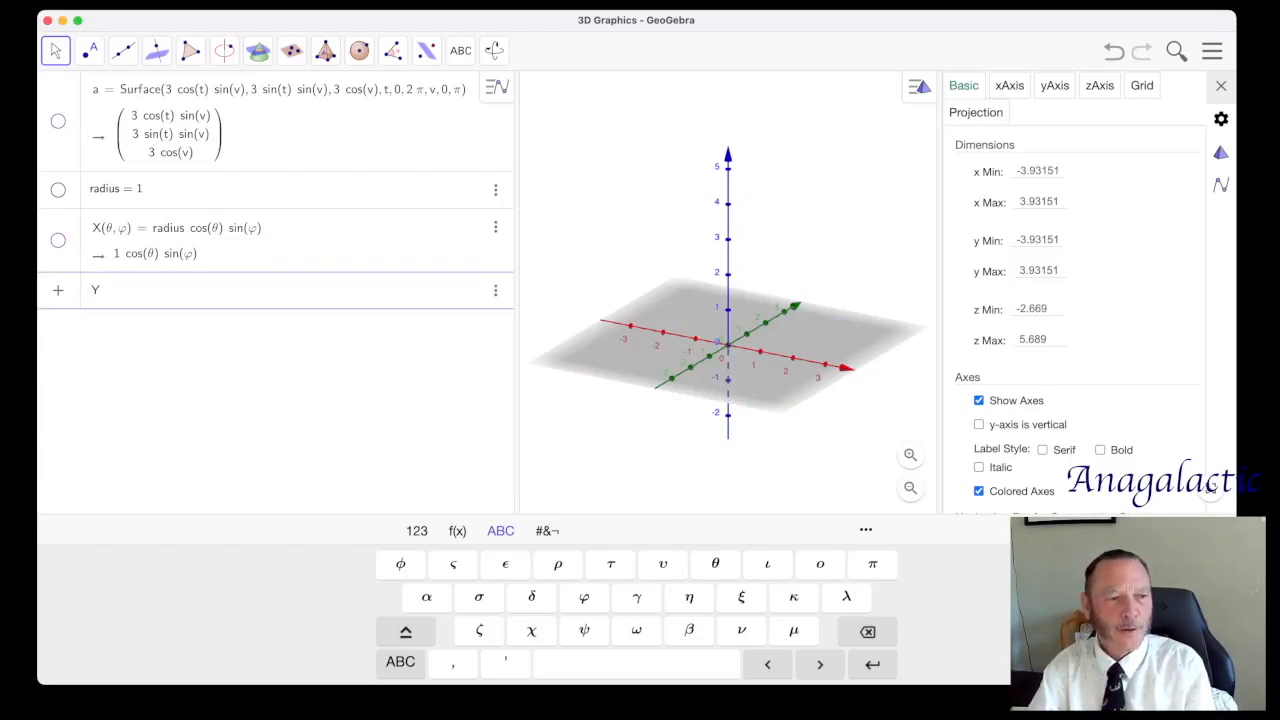
pyautogui.write('(')
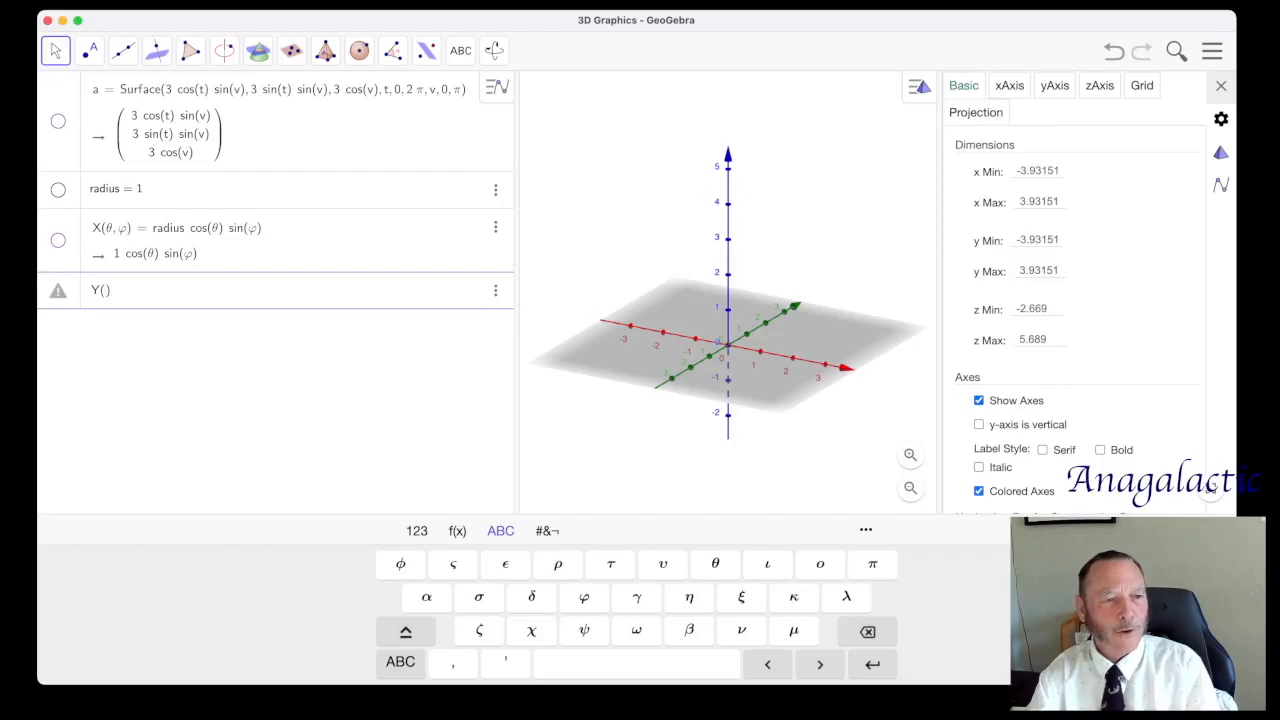
pyautogui.click(200, 228)
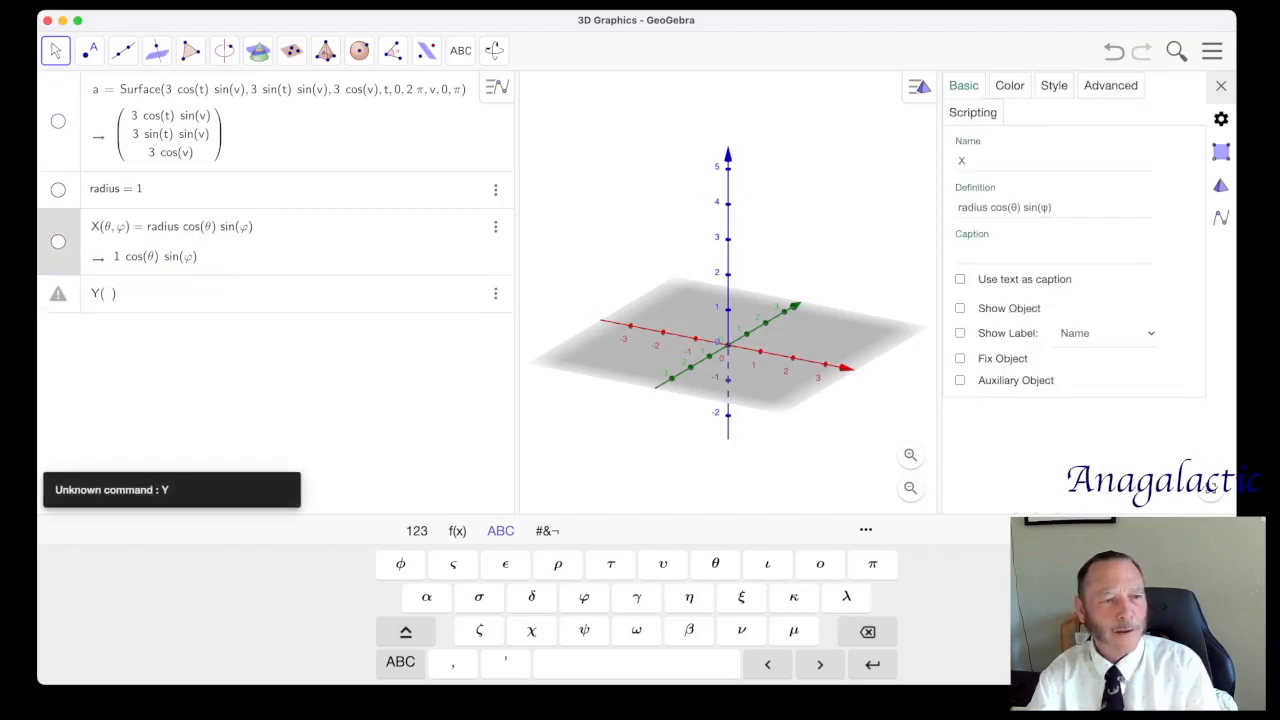
pyautogui.moveTo(104, 227); pyautogui.dragTo(126, 227)
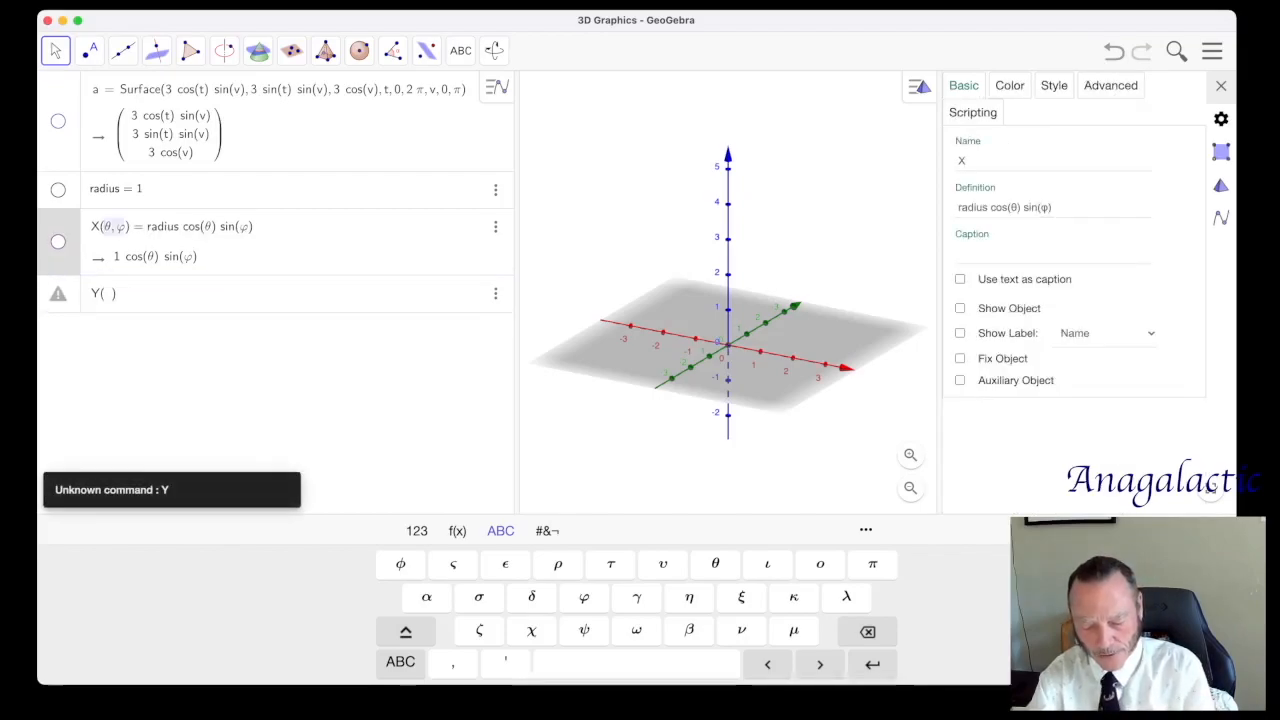
pyautogui.press('super+c')
pyautogui.click(107, 293)
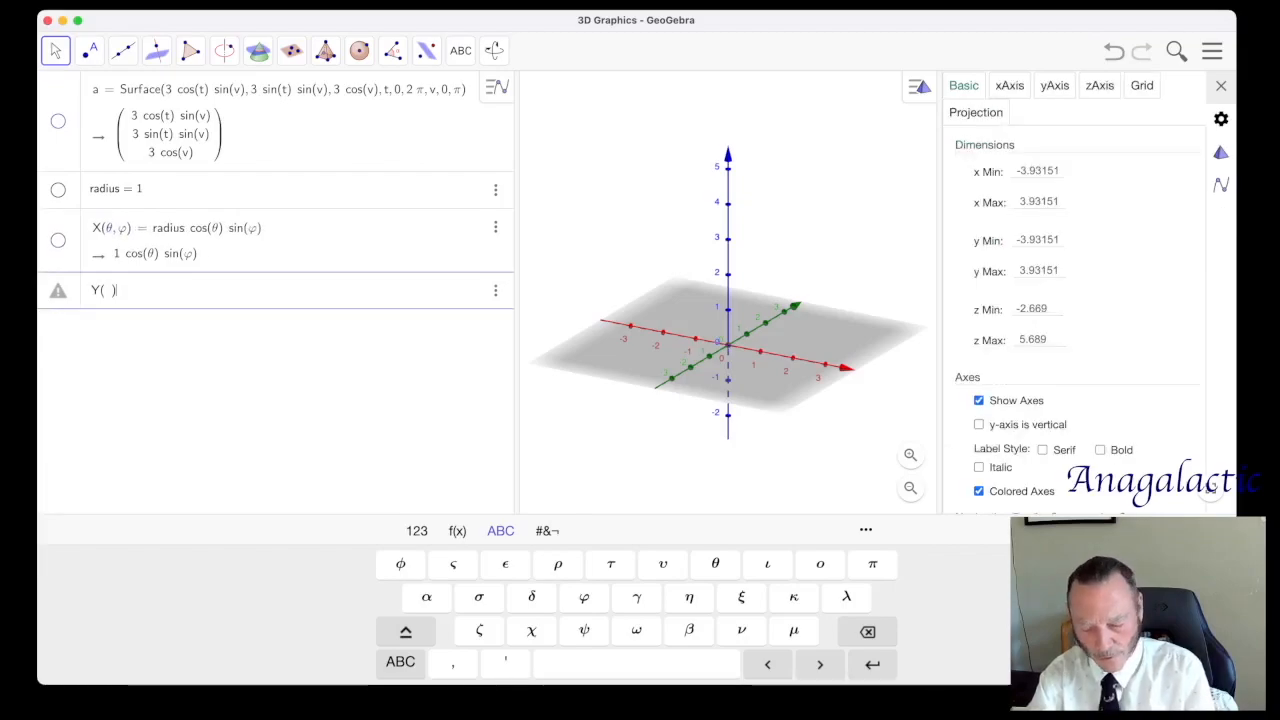
pyautogui.write('θ,φ) ')
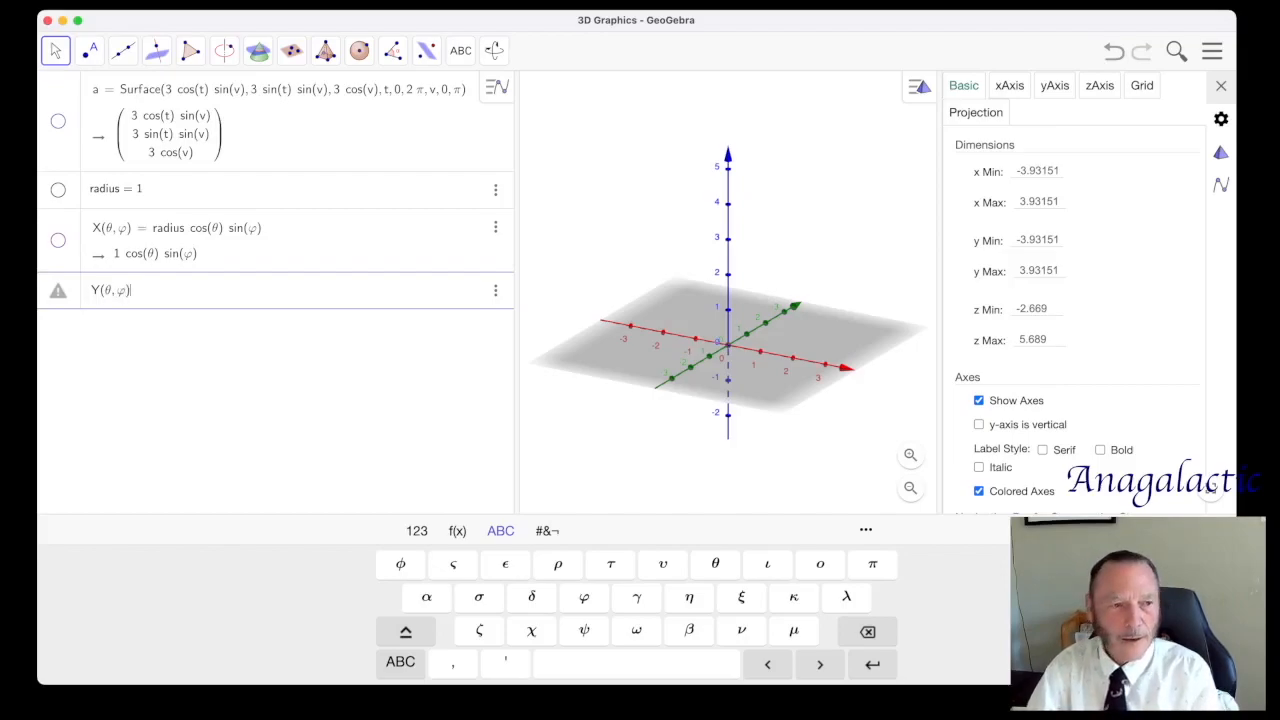
pyautogui.write('= ')
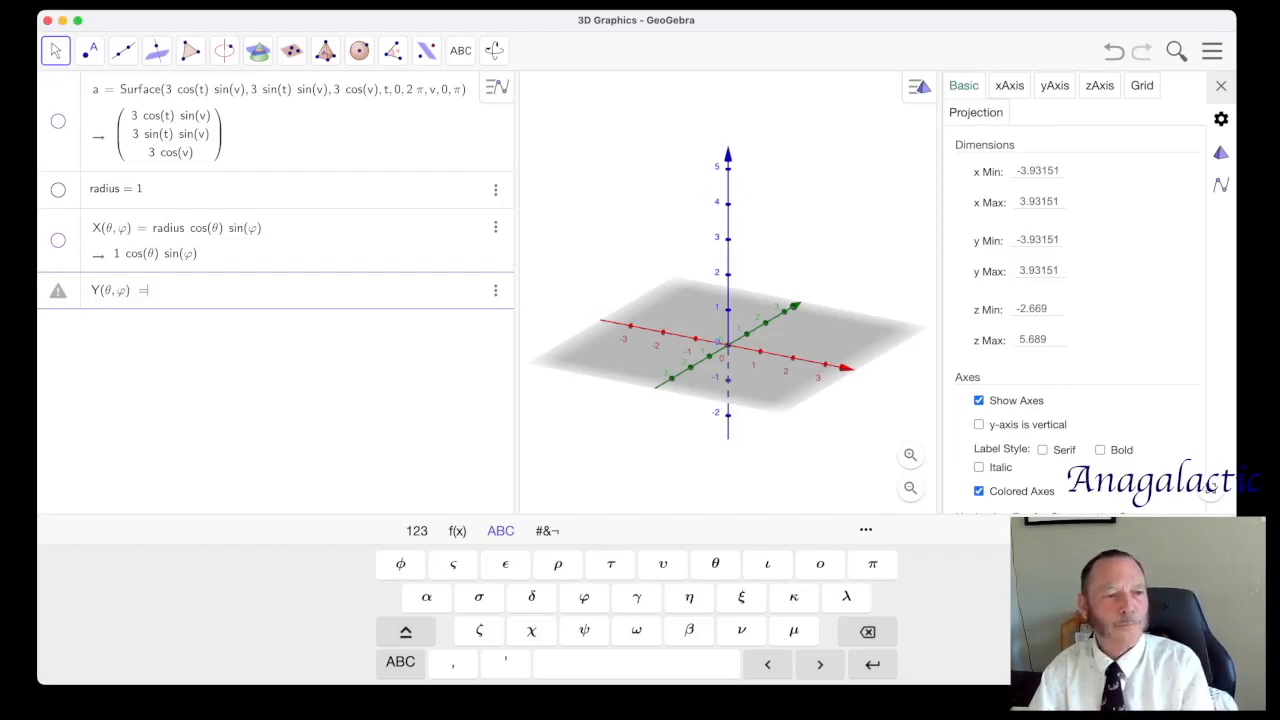
# Step: Complete the Y function as radius sin(θ) sin(φ) and hide its graph in the 3D view
pyautogui.write('ra')
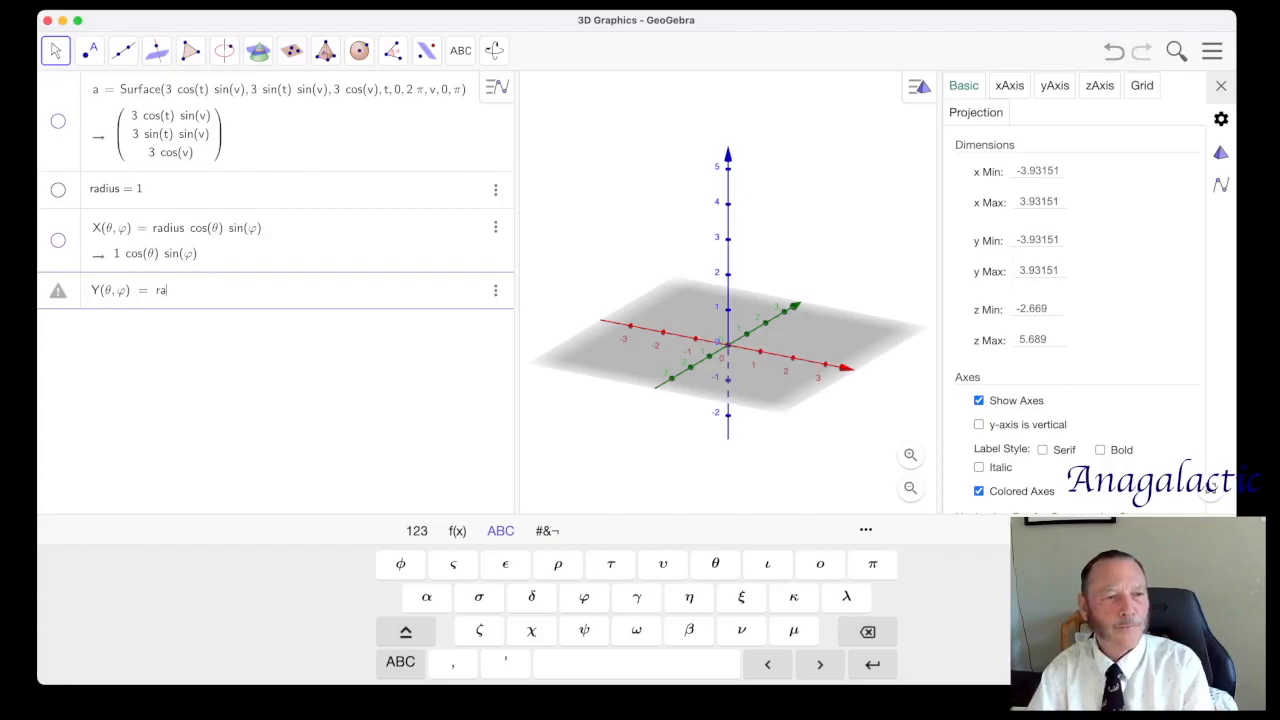
pyautogui.write('dius')
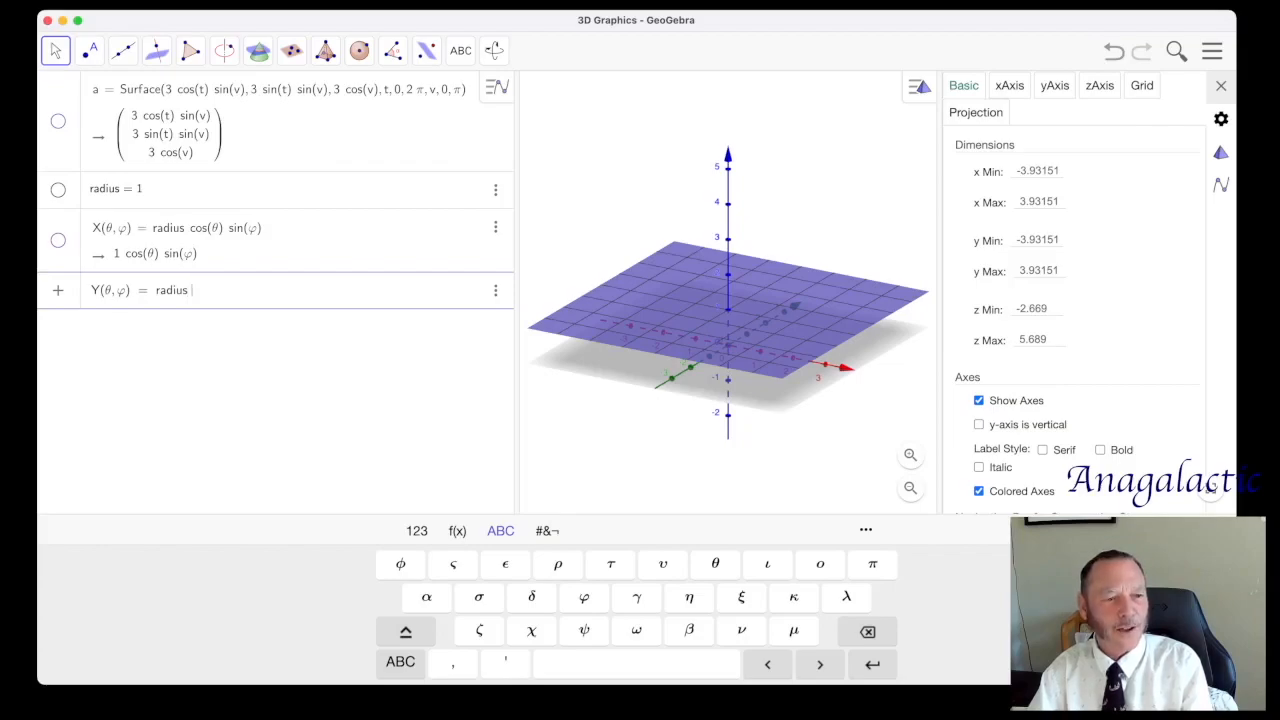
pyautogui.write('sin(θ)sin(φ)')
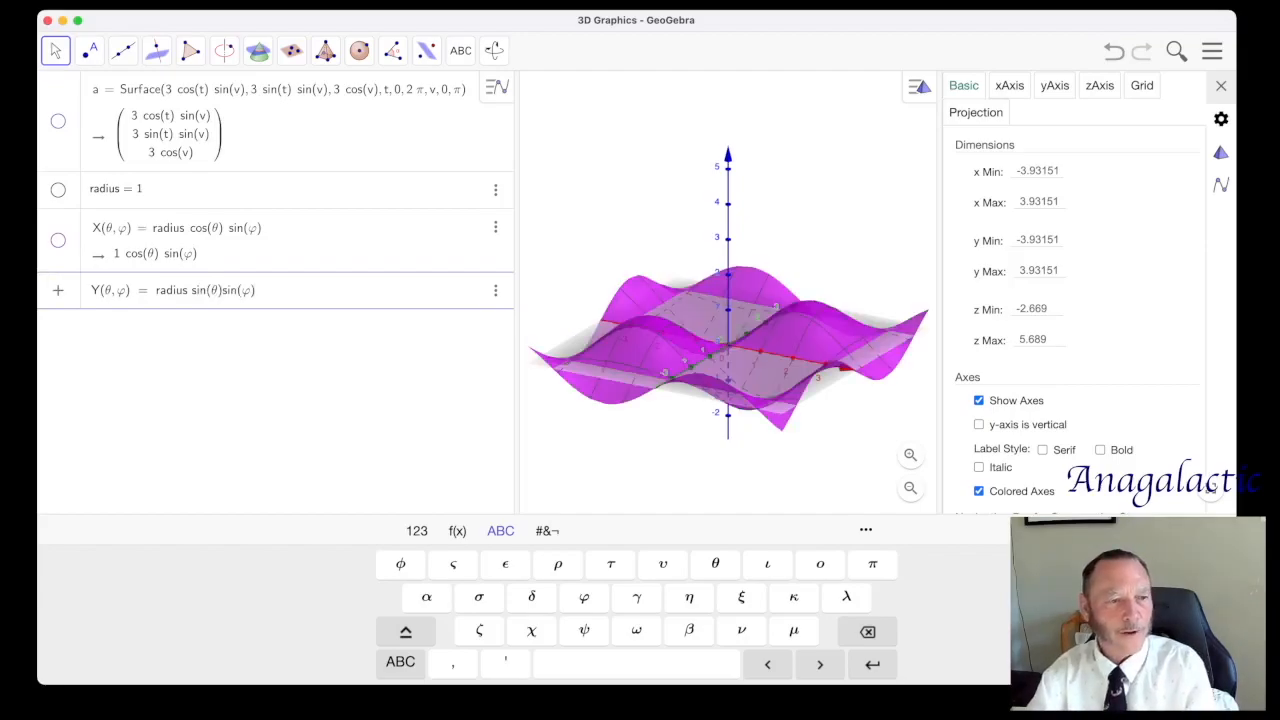
pyautogui.press('Return')
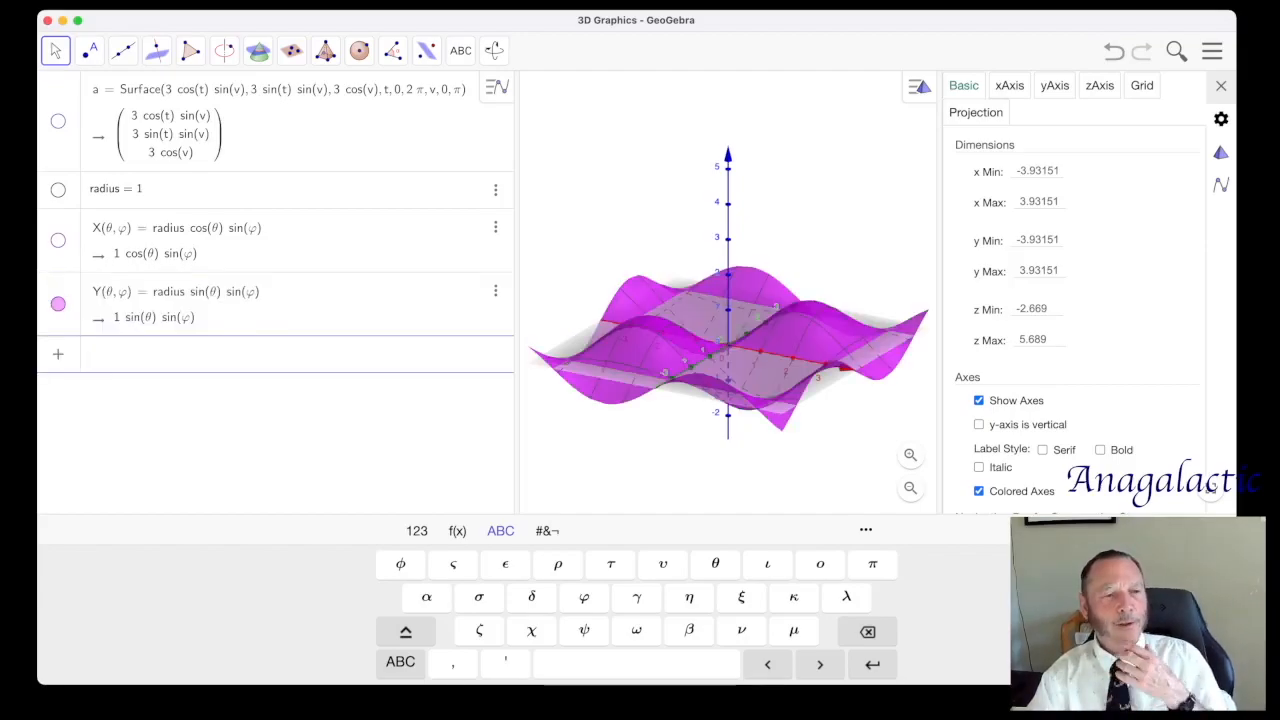
pyautogui.click(58, 304)
pyautogui.click(107, 354)
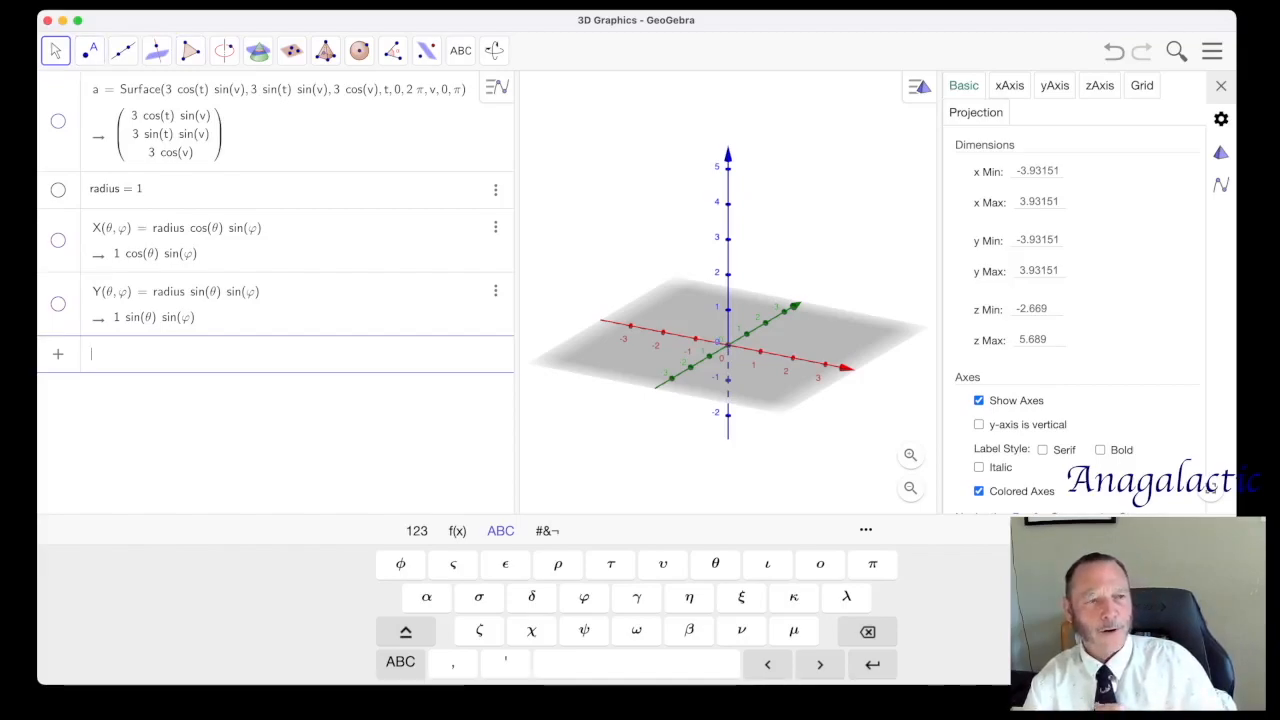
# Step: Briefly show the original fixed-value sphere a, hide it again and return to the empty input row
pyautogui.click(58, 121)
pyautogui.click(58, 121)
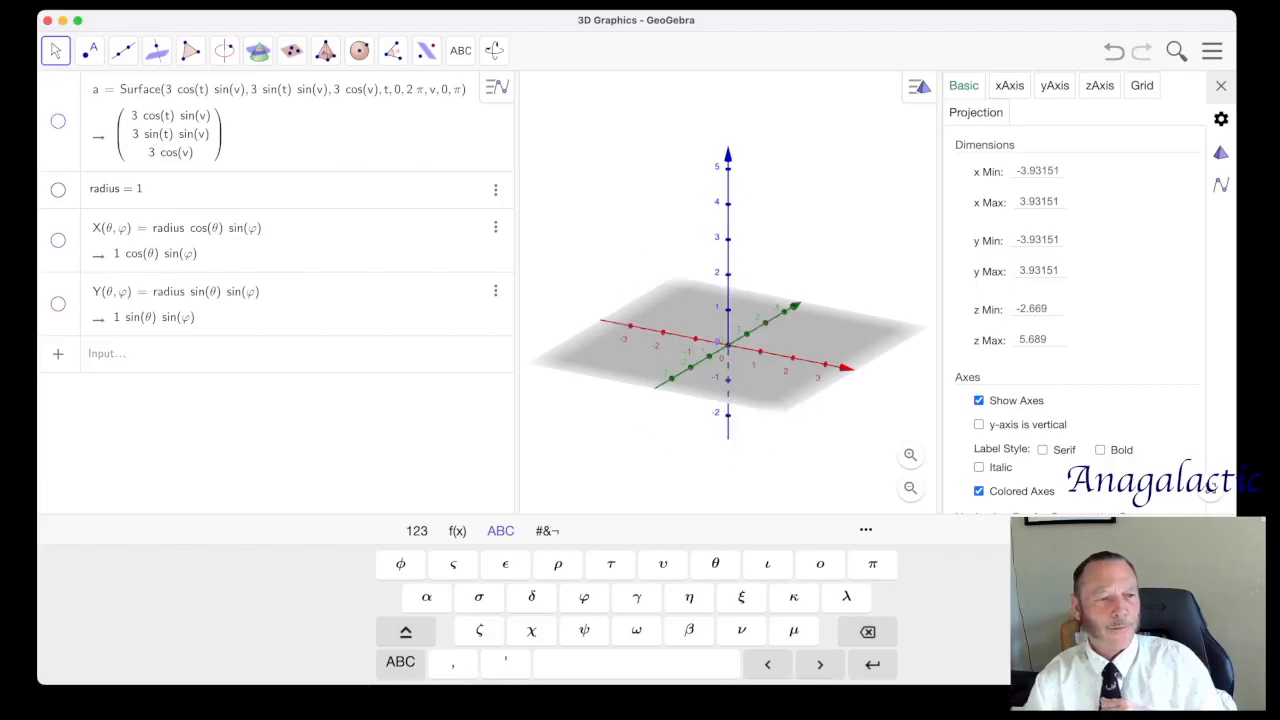
pyautogui.click(180, 354)
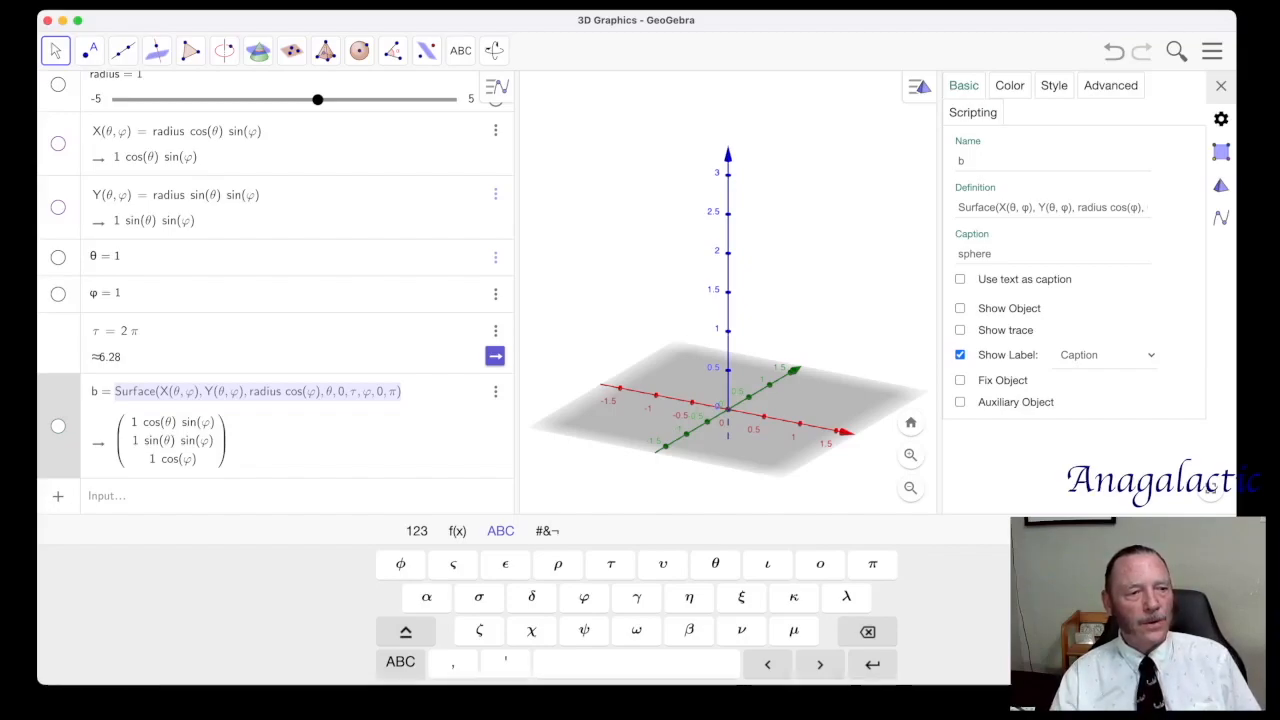
# Step: Examine the definitions the new sphere relies on: the functions X and Y and the variables θ and φ
pyautogui.click(256, 131)
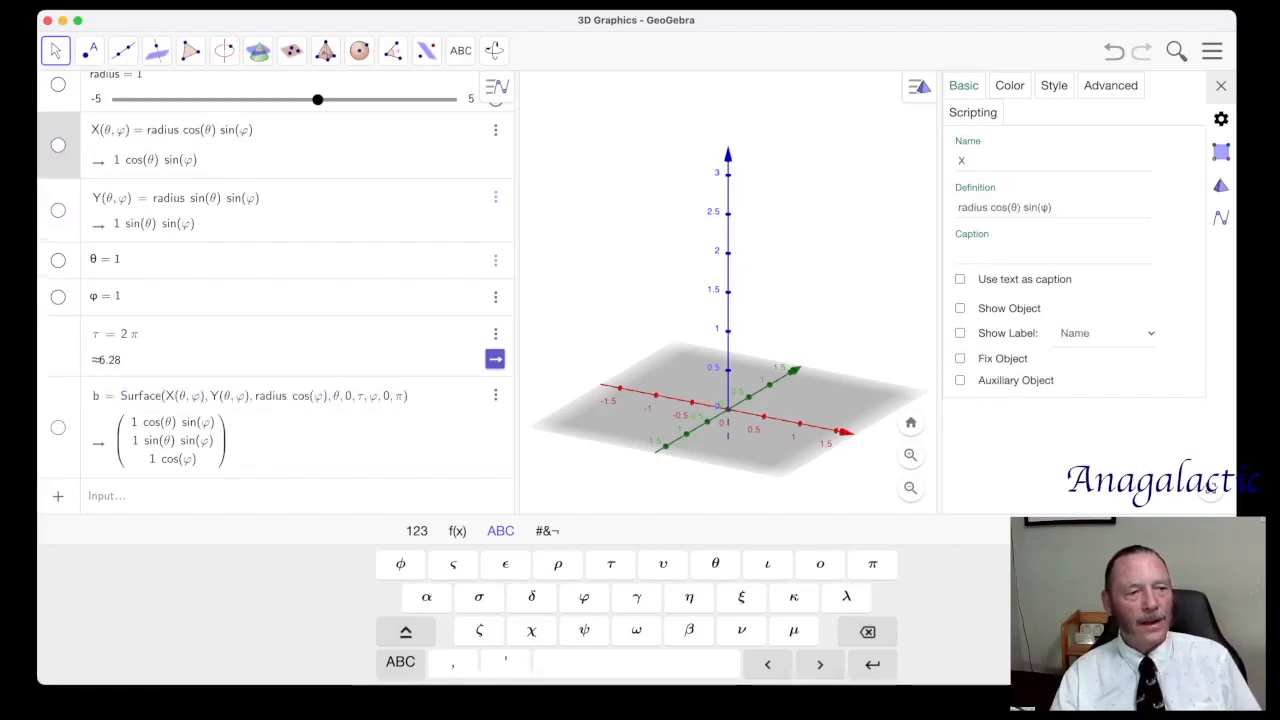
pyautogui.click(254, 197)
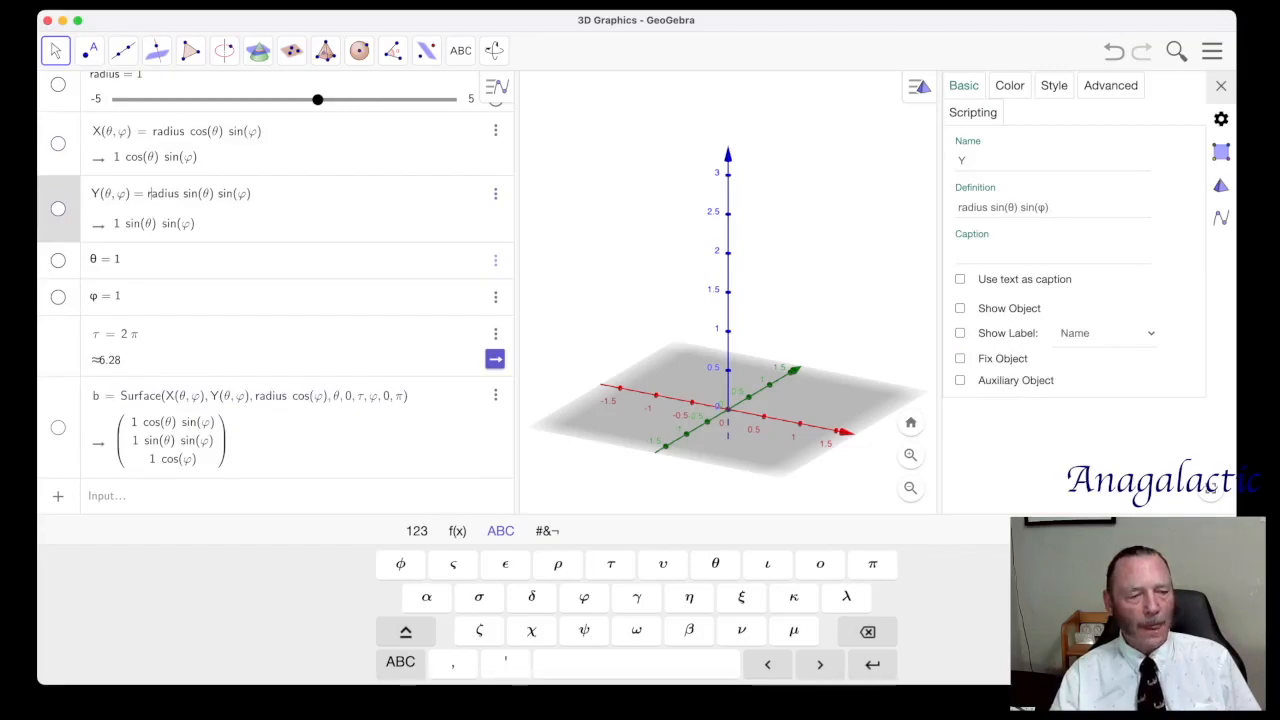
pyautogui.click(254, 259)
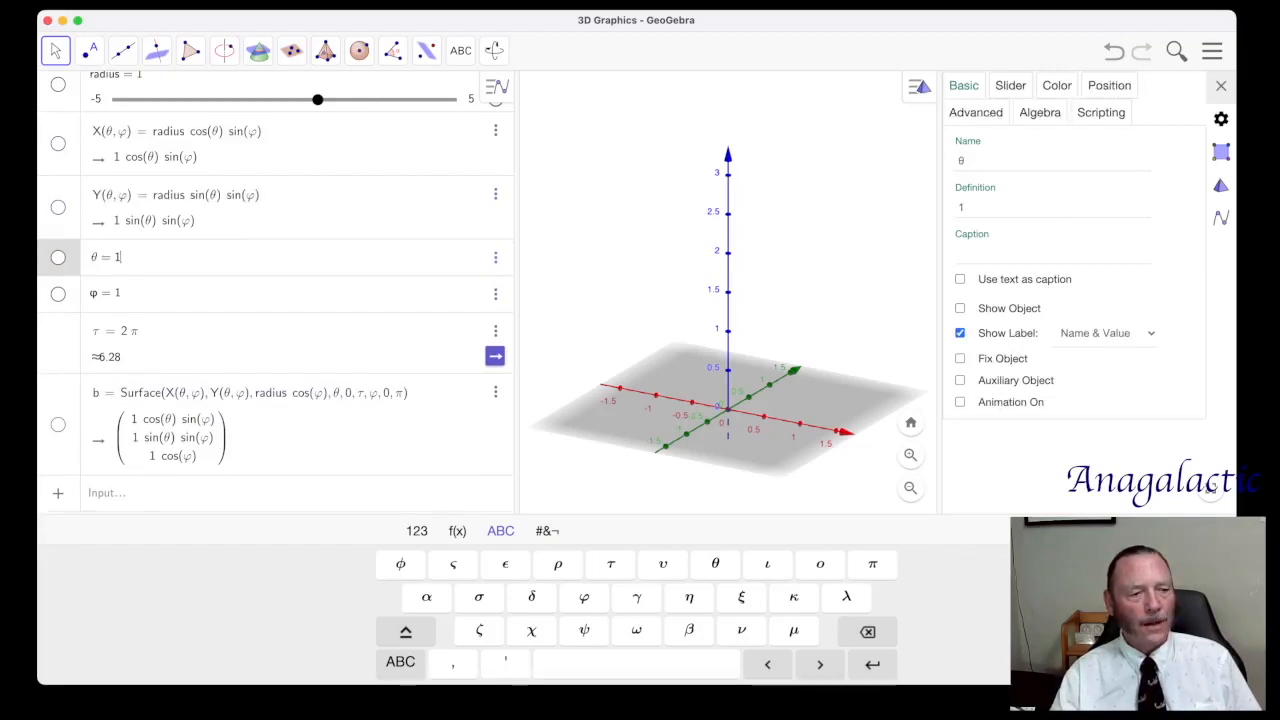
pyautogui.click(254, 294)
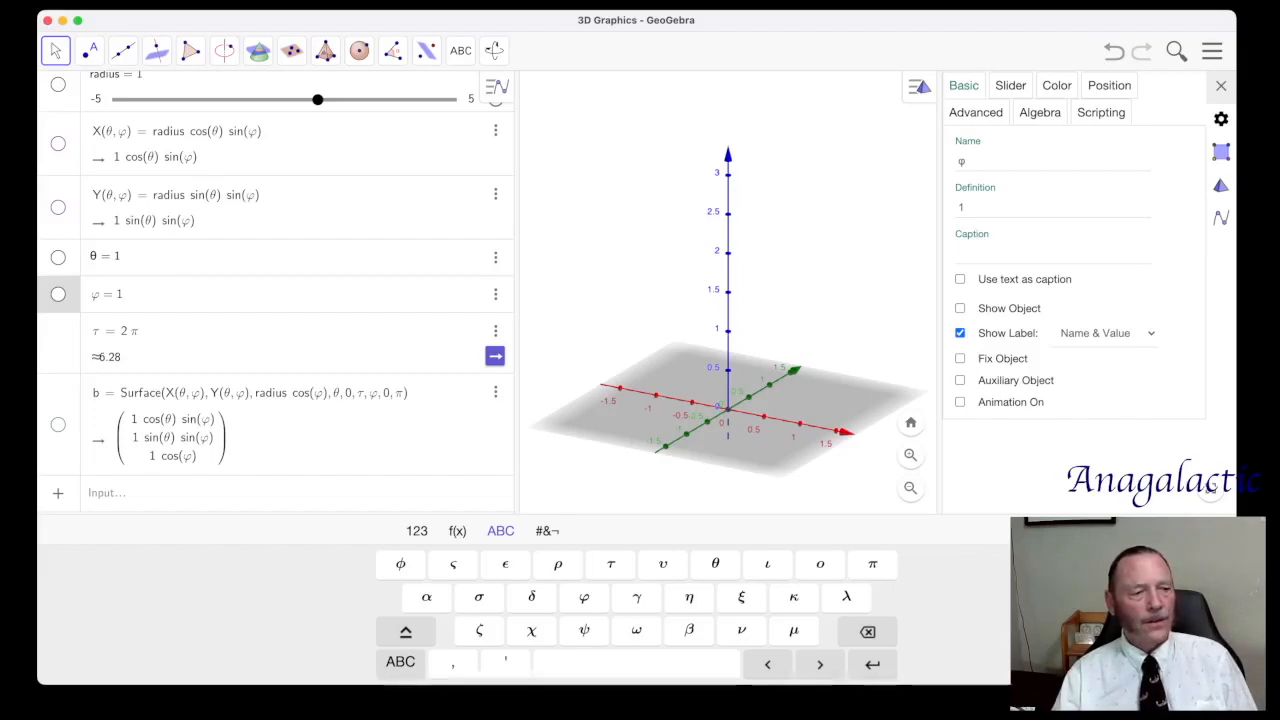
# Step: Examine the definition τ = 2π and the Surface object b that uses it, briefly showing and hiding the sphere
pyautogui.click(136, 331)
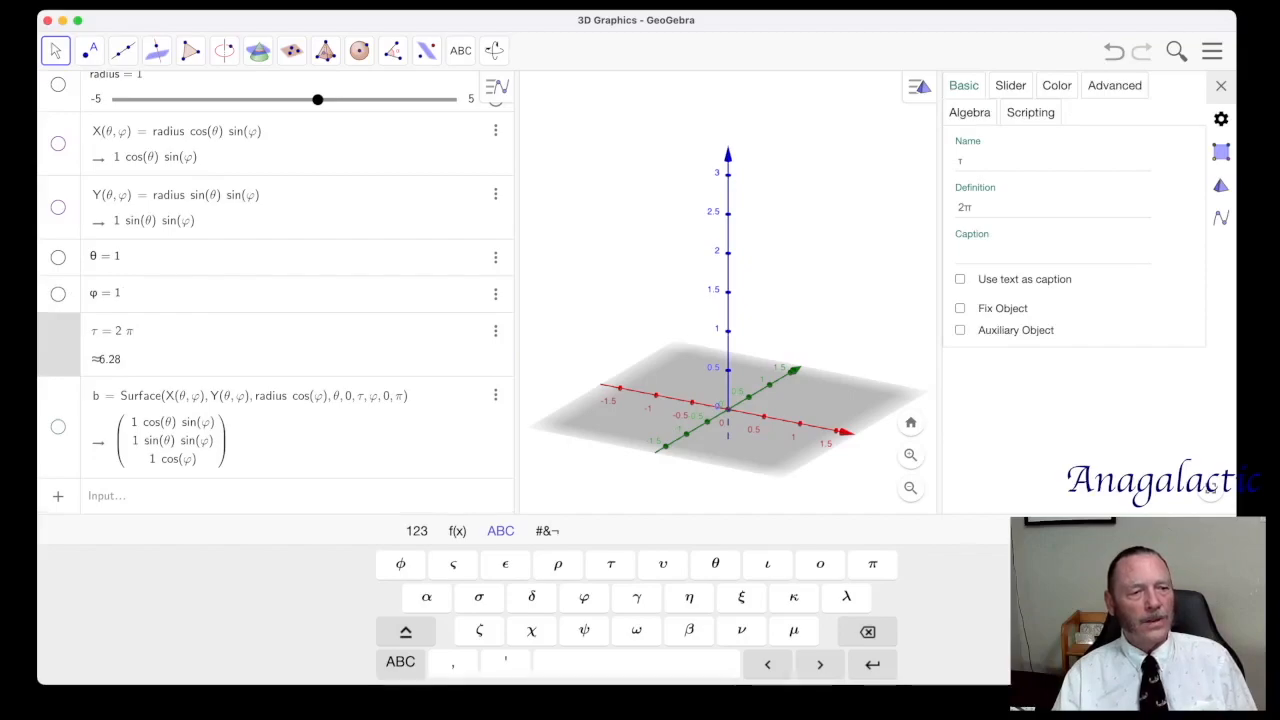
pyautogui.click(92, 331)
pyautogui.moveTo(92, 331); pyautogui.dragTo(133, 331)
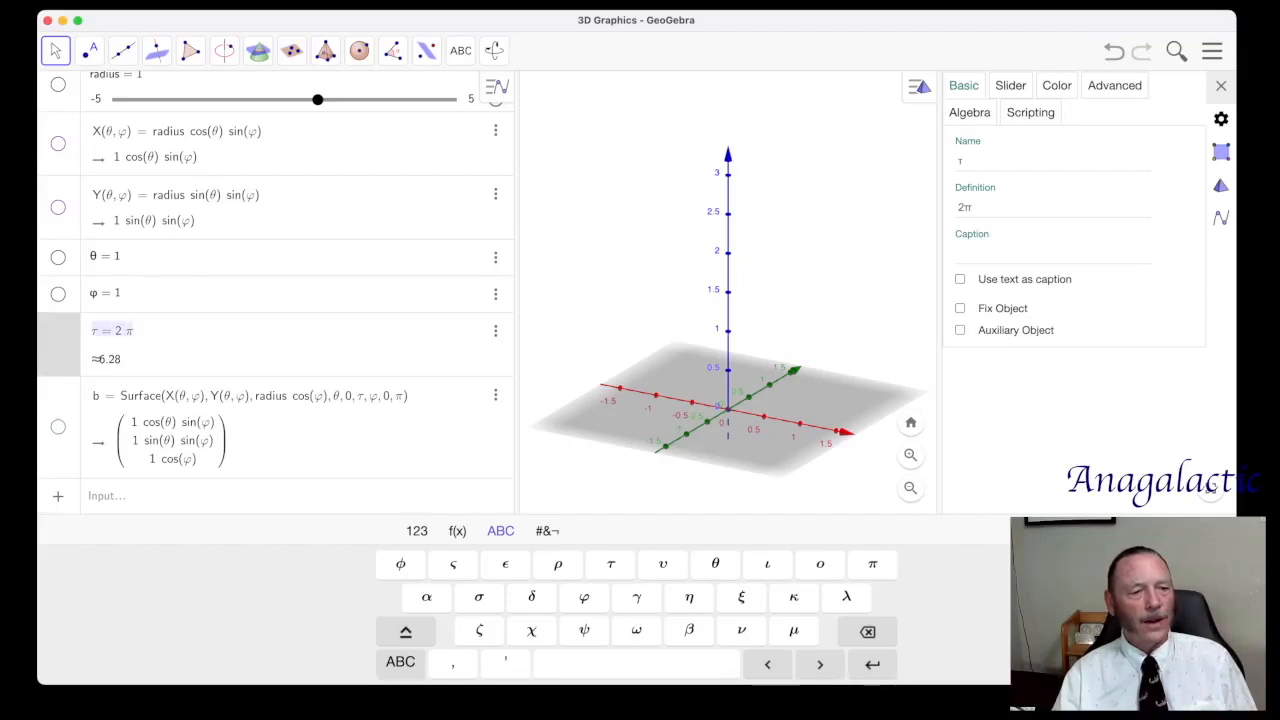
pyautogui.click(250, 397)
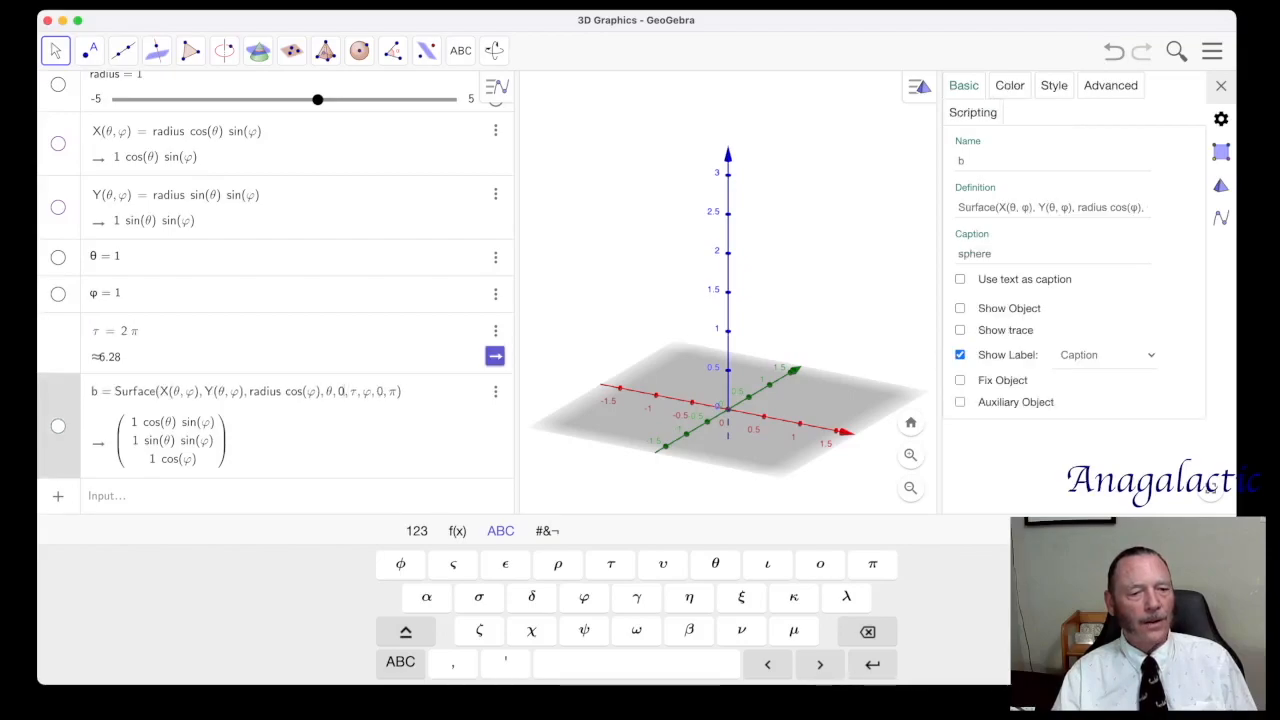
pyautogui.click(136, 331)
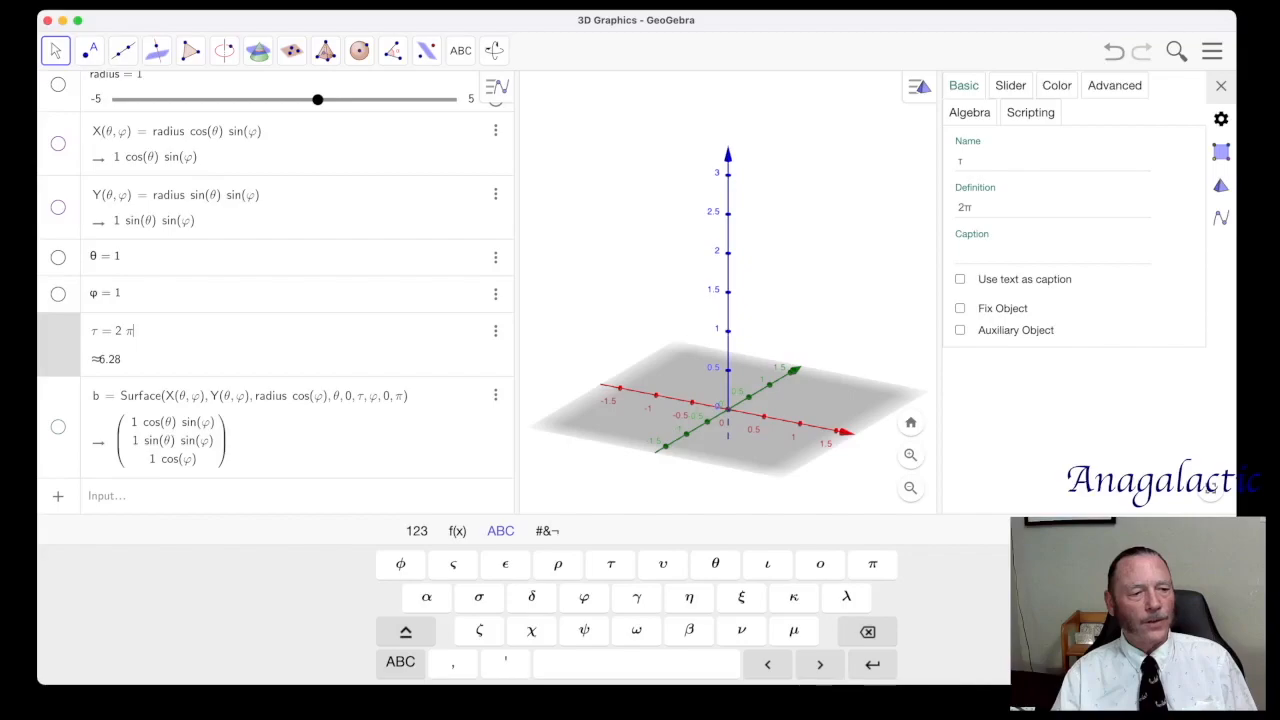
pyautogui.click(58, 427)
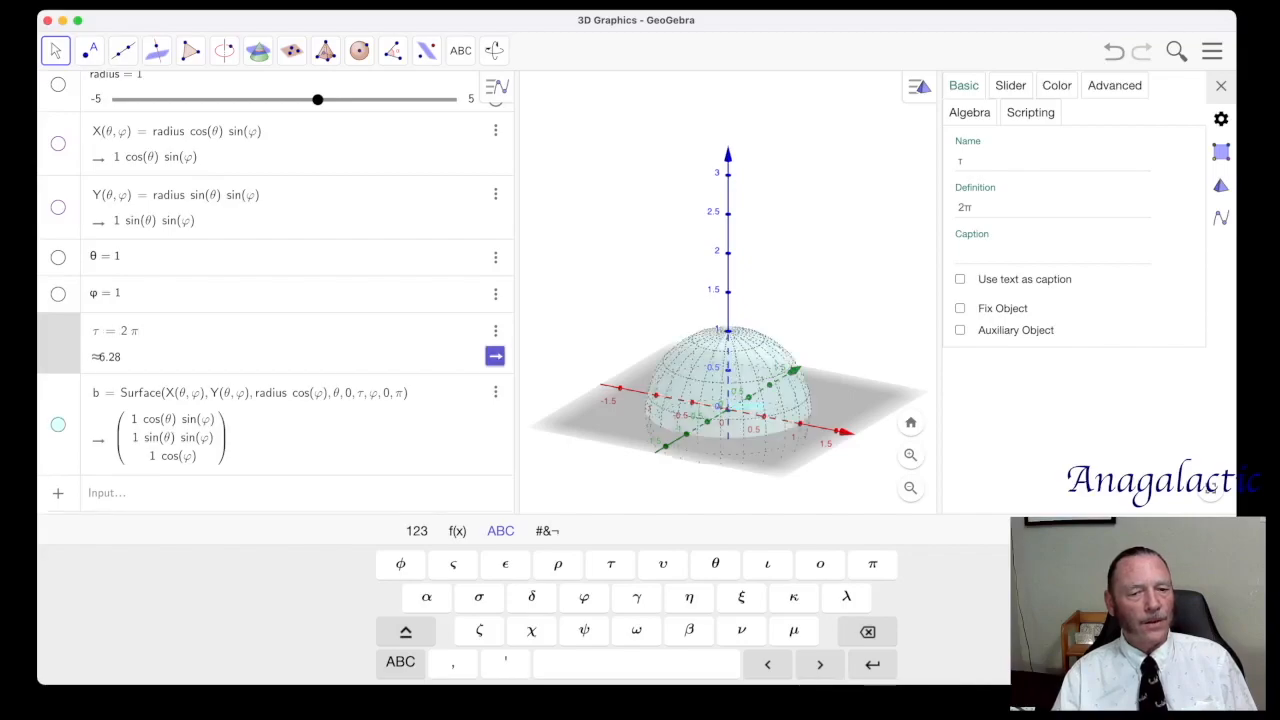
pyautogui.click(58, 426)
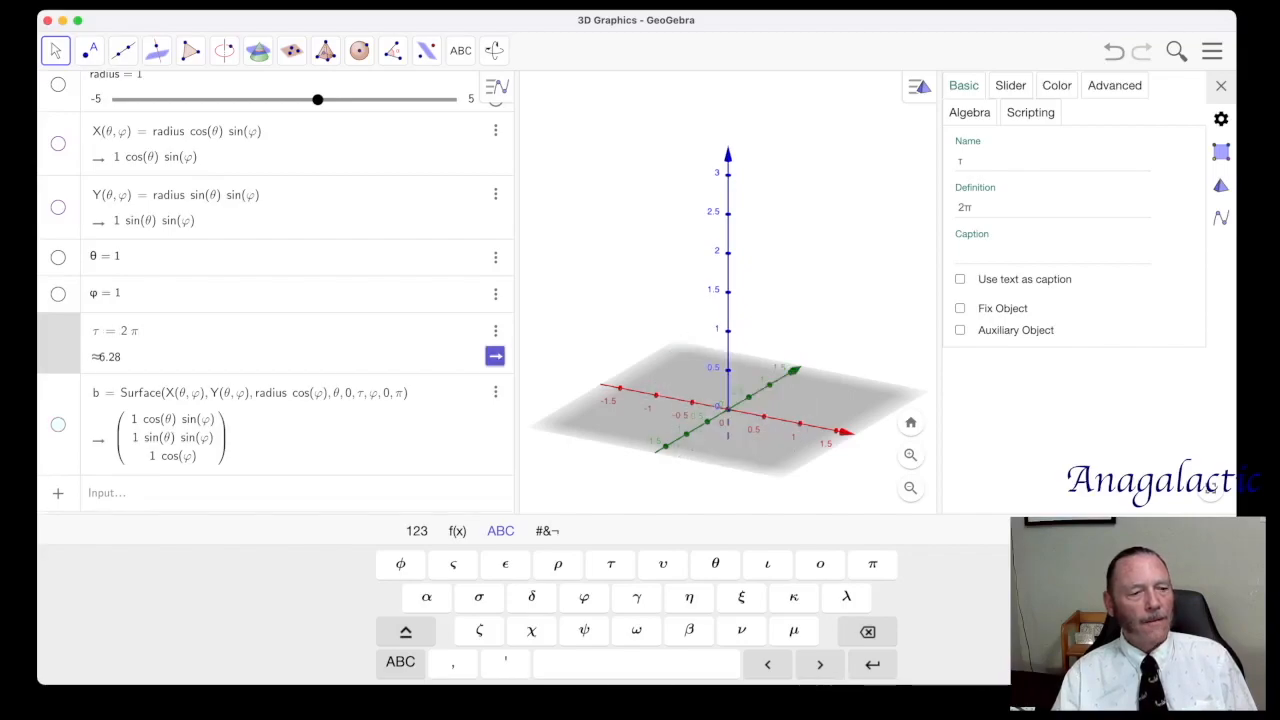
# Step: Highlight the complete Surface command in b's definition for review, leaving it unchanged
pyautogui.click(122, 393)
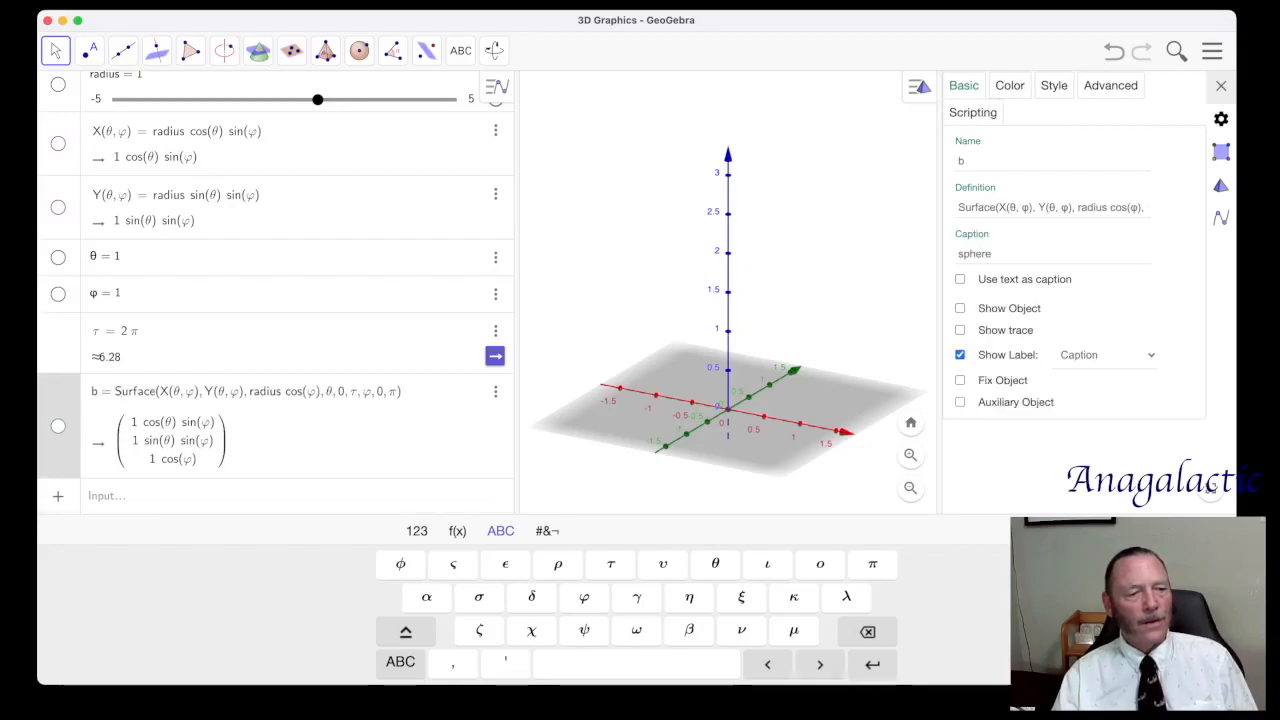
pyautogui.press('super+a')
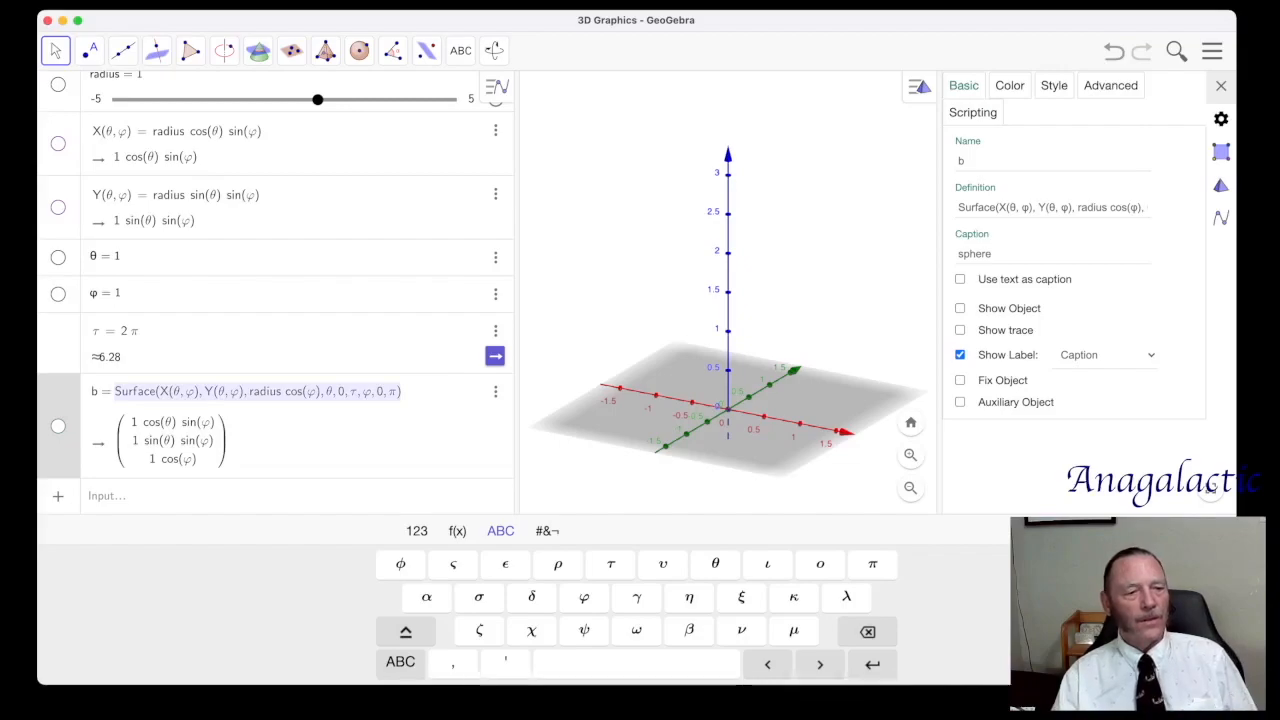
pyautogui.press('Right')
pyautogui.press('super+a')
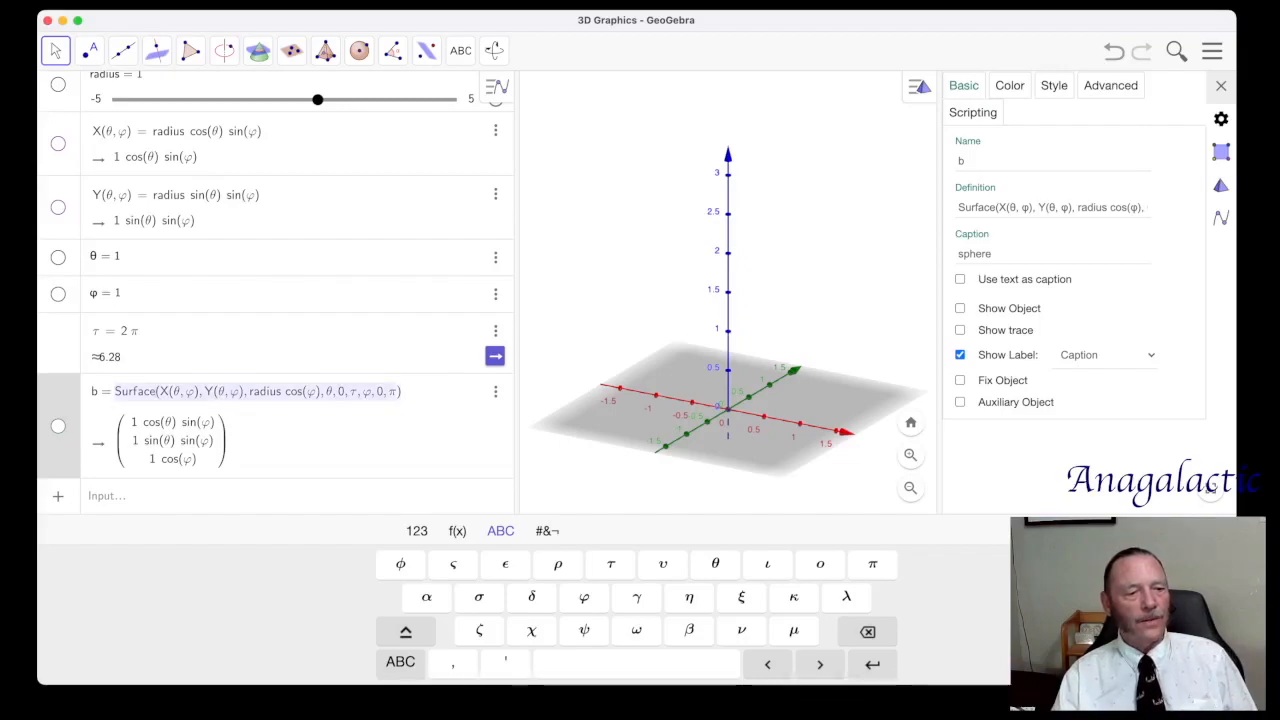
pyautogui.click(172, 392)
pyautogui.press('super+a')
pyautogui.click(172, 392)
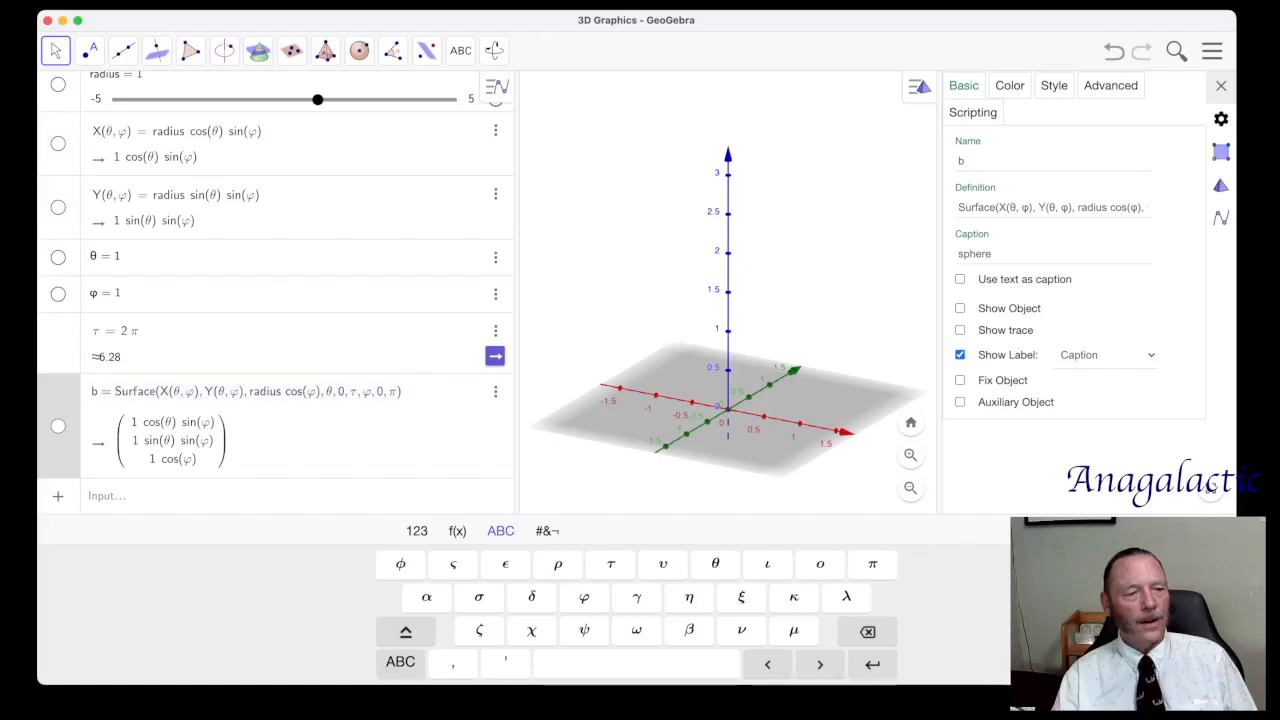
# Step: Examine the coordinate expressions in b's Surface command, highlighting Y(θ, φ) and radius cos(φ) in turn
pyautogui.hotkey('shift', 'Right')
pyautogui.press('Right')
pyautogui.hotkey('shift', 'Right')
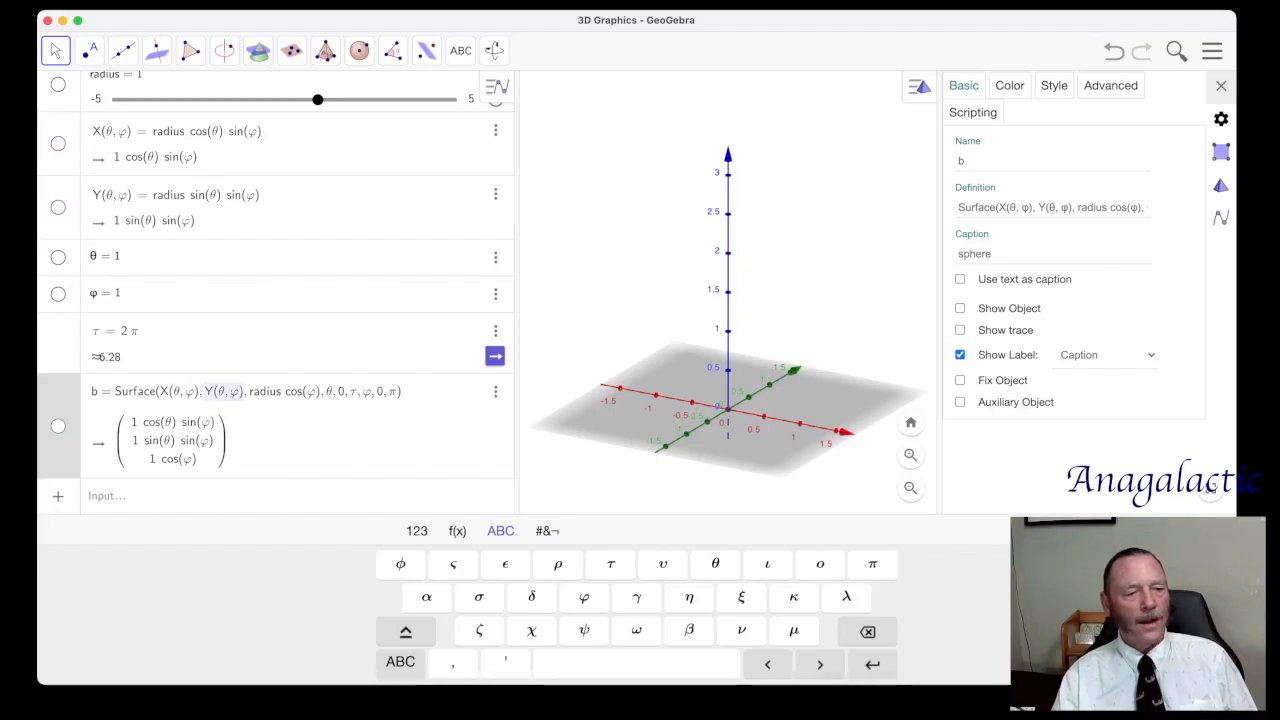
pyautogui.press('Right')
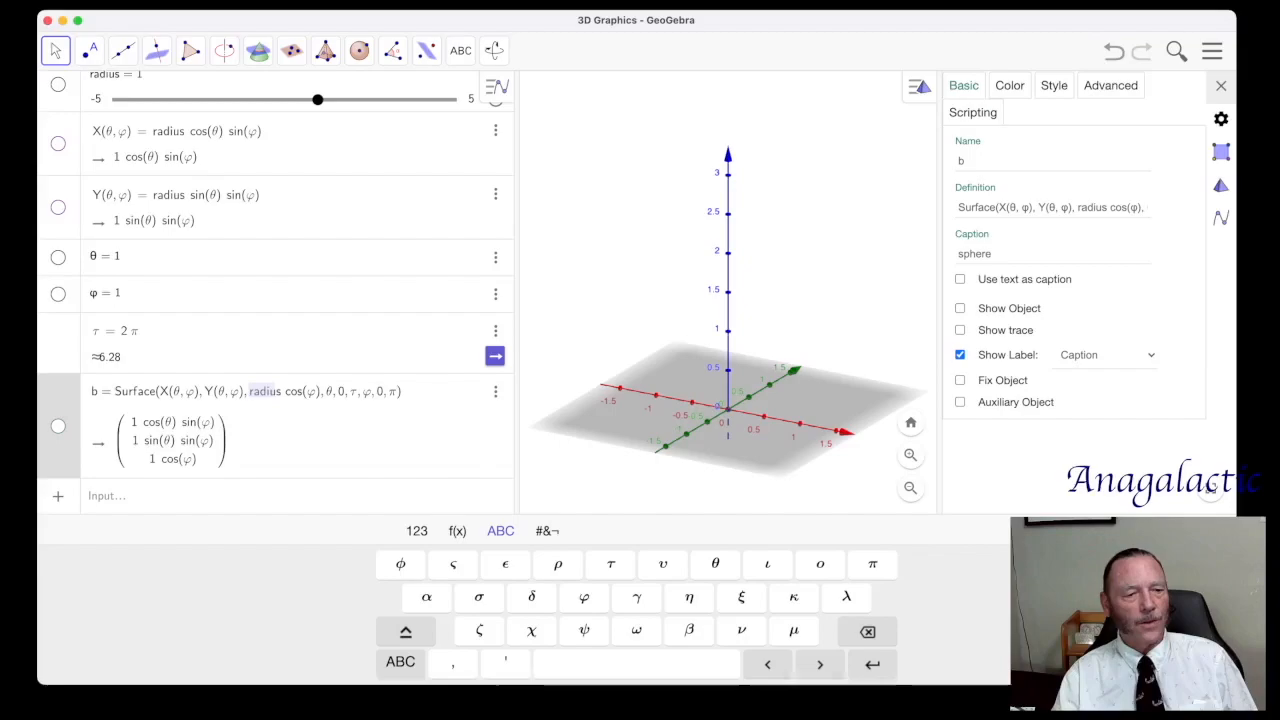
pyautogui.hotkey('shift', 'Right')
pyautogui.hotkey('shift', 'Right')
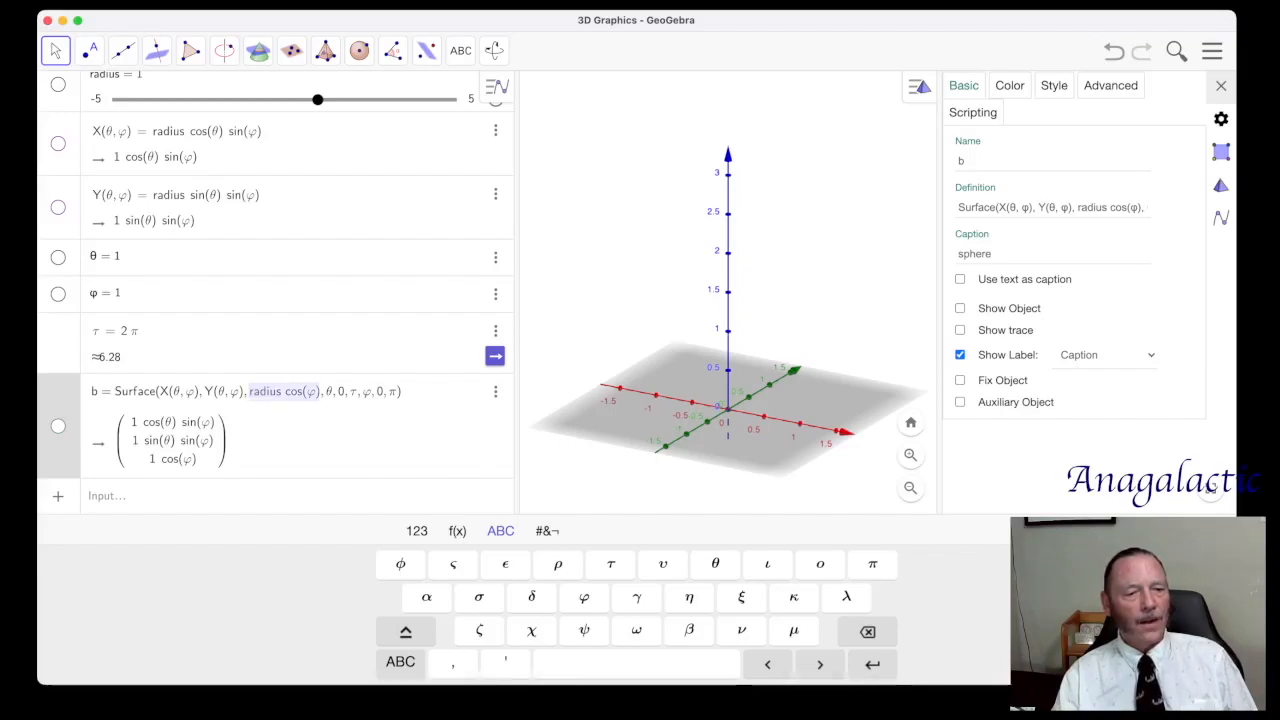
# Step: Highlight the first parameter and its range, θ, 0, τ, in b's Surface command
pyautogui.press('Right')
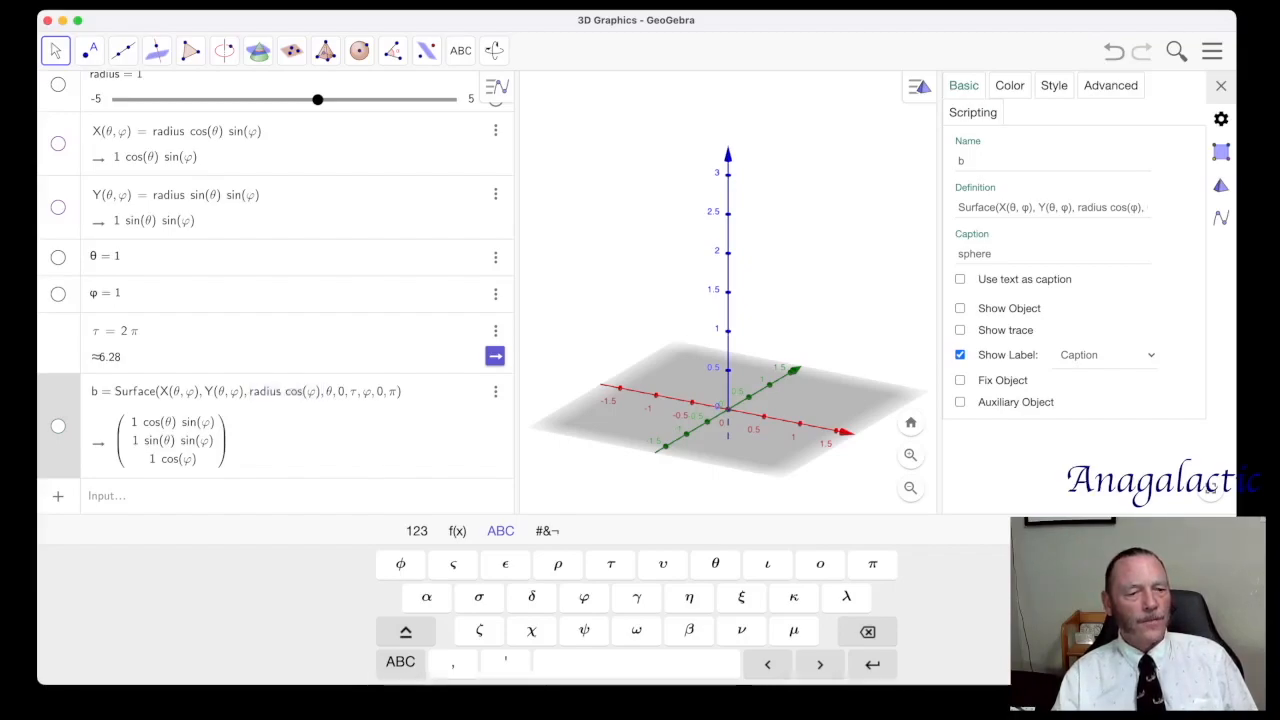
pyautogui.hotkey('shift', 'Right')
pyautogui.hotkey('shift', 'Right')
pyautogui.hotkey('shift', 'Right')
pyautogui.hotkey('shift', 'Right')
pyautogui.hotkey('shift', 'Right')
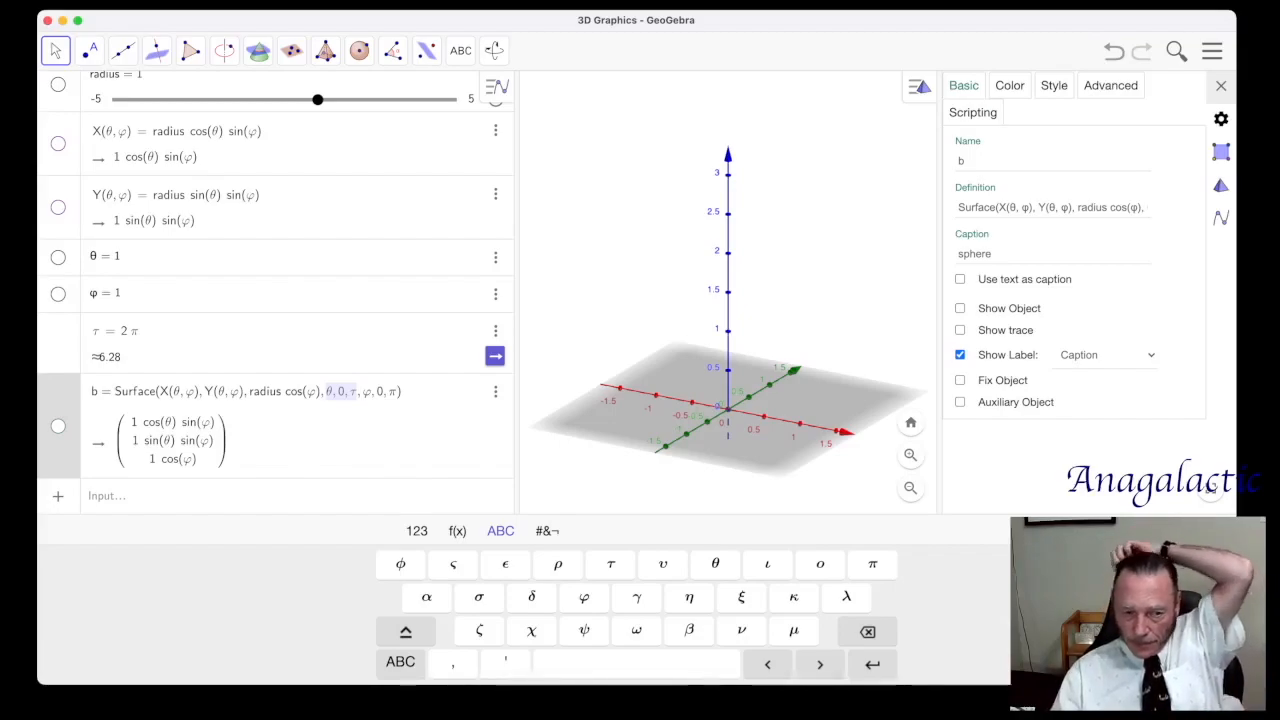
# Step: Highlight the second parameter and its range, φ, 0, π, in b's Surface command
pyautogui.click(361, 392)
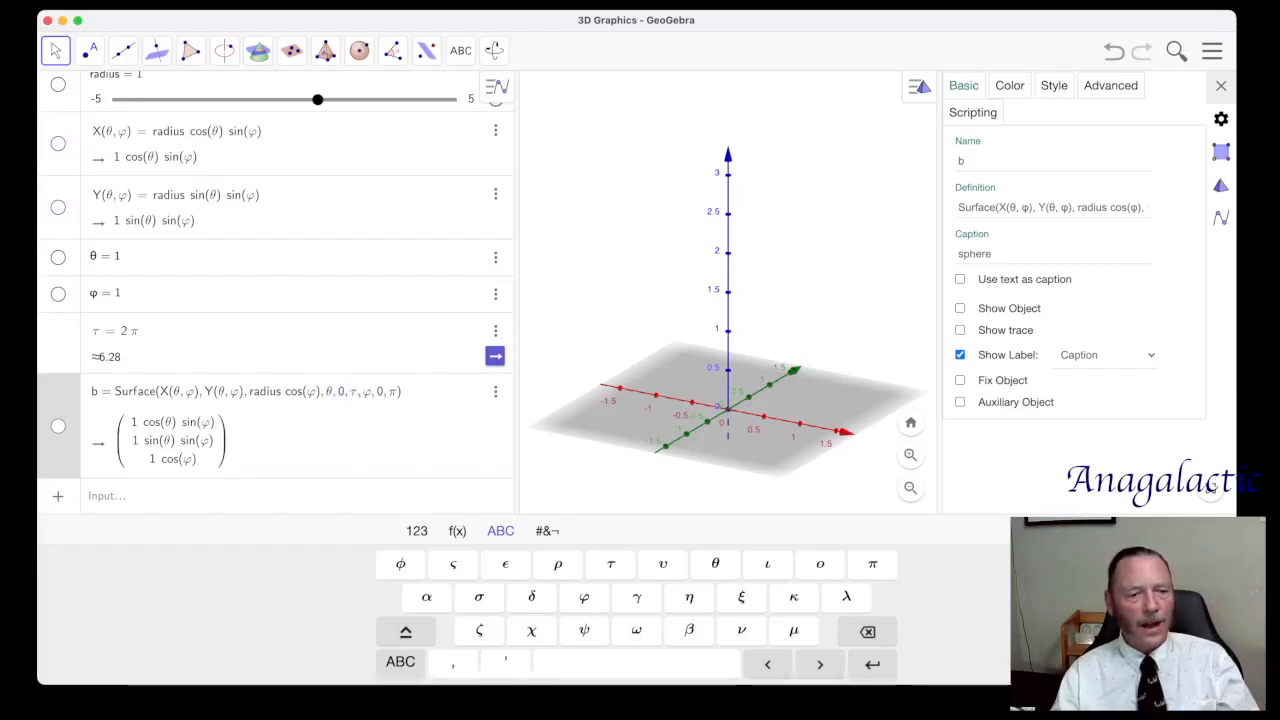
pyautogui.hotkey('shift', 'Right')
pyautogui.hotkey('shift', 'Right')
pyautogui.hotkey('shift', 'Right')
pyautogui.hotkey('shift', 'Right')
pyautogui.hotkey('shift', 'Right')
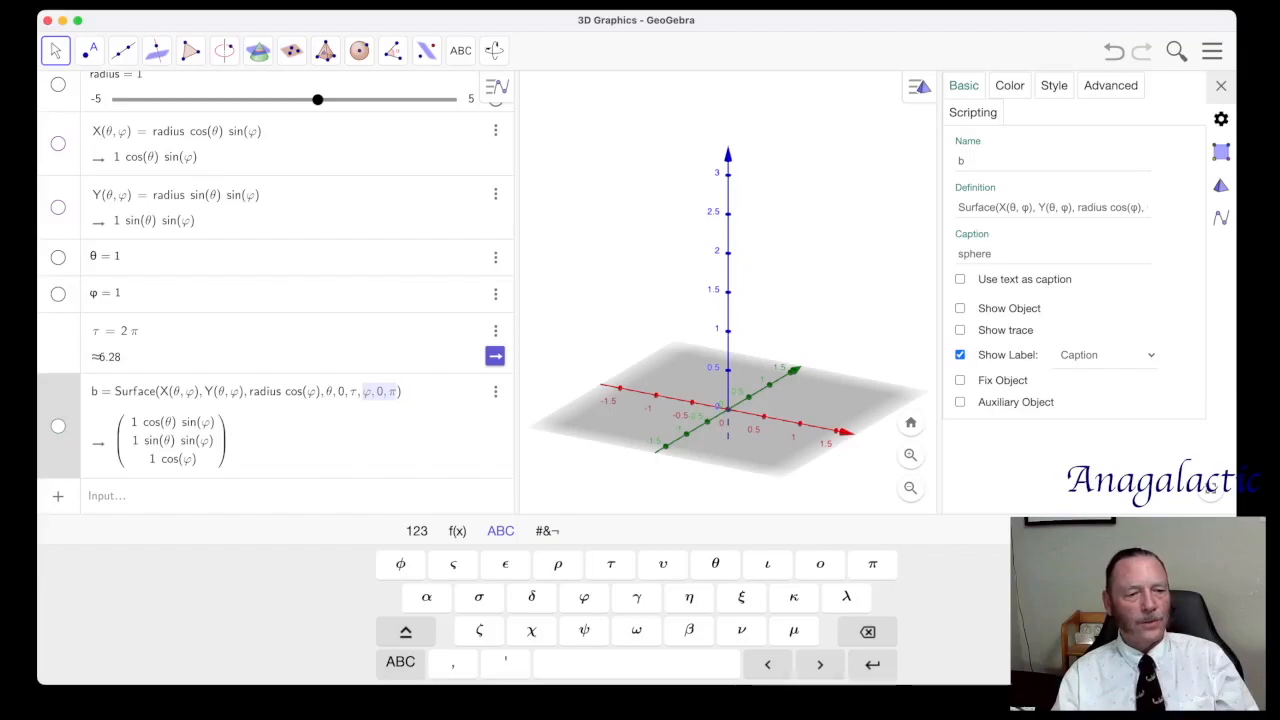
# Step: Highlight both parameters together with their ranges, θ, 0, τ, φ, 0, π, in b's Surface command
pyautogui.click(324, 391)
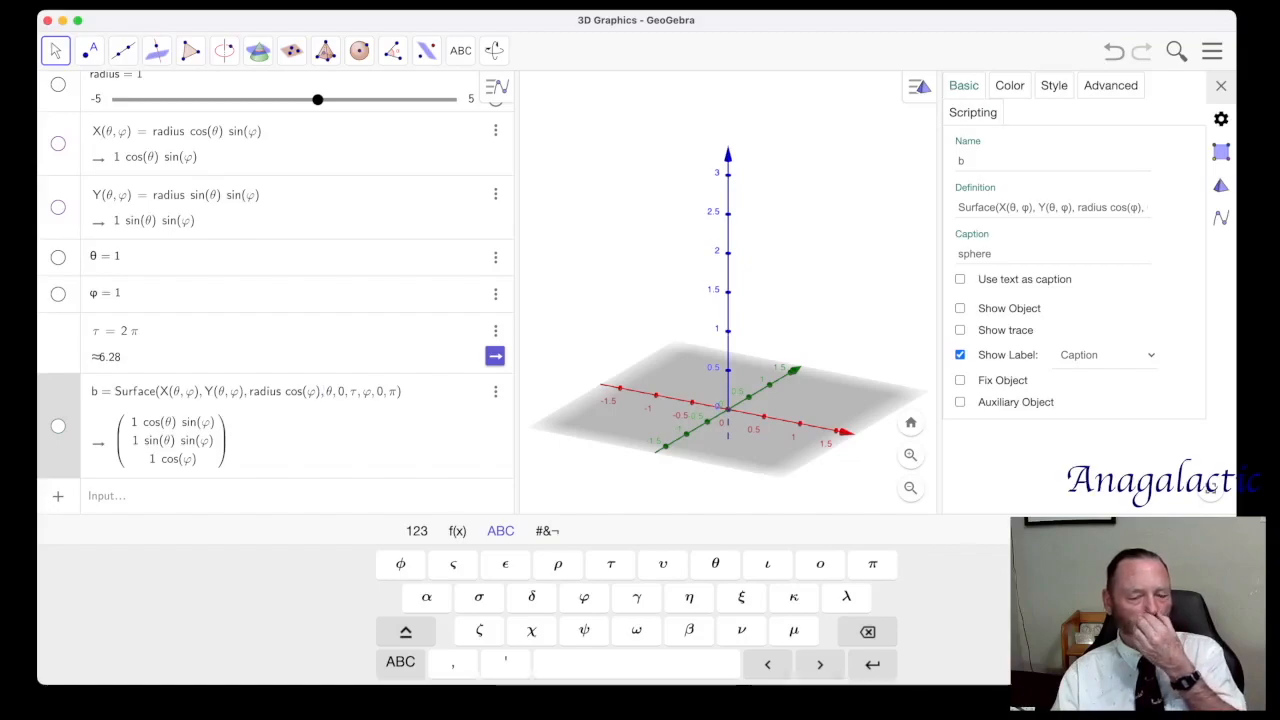
pyautogui.hotkey('shift', 'Right')
pyautogui.hotkey('shift', 'Right')
pyautogui.hotkey('shift', 'Right')
pyautogui.hotkey('shift', 'Right')
pyautogui.hotkey('shift', 'Right')
pyautogui.hotkey('shift', 'Right')
pyautogui.hotkey('shift', 'Right')
pyautogui.hotkey('shift', 'Right')
pyautogui.hotkey('shift', 'Right')
pyautogui.hotkey('shift', 'Right')
pyautogui.hotkey('shift', 'Right')
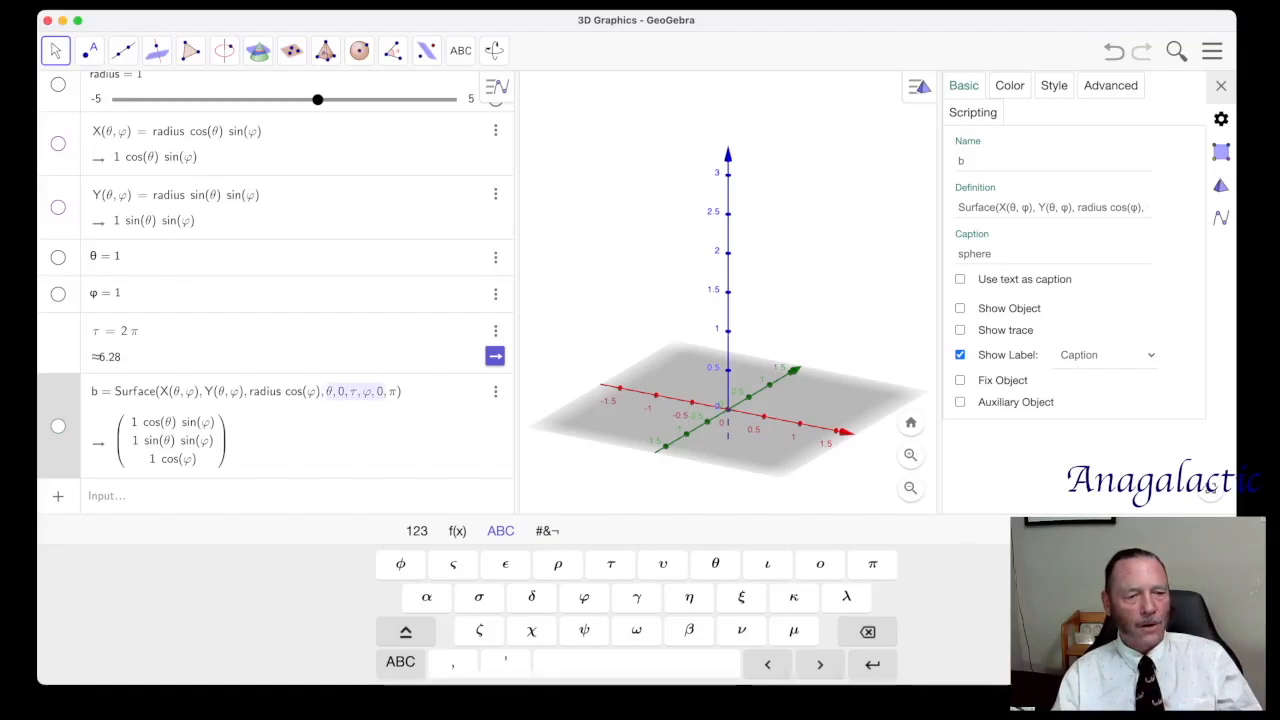
pyautogui.hotkey('ctrl', 'a')
pyautogui.press('Right')
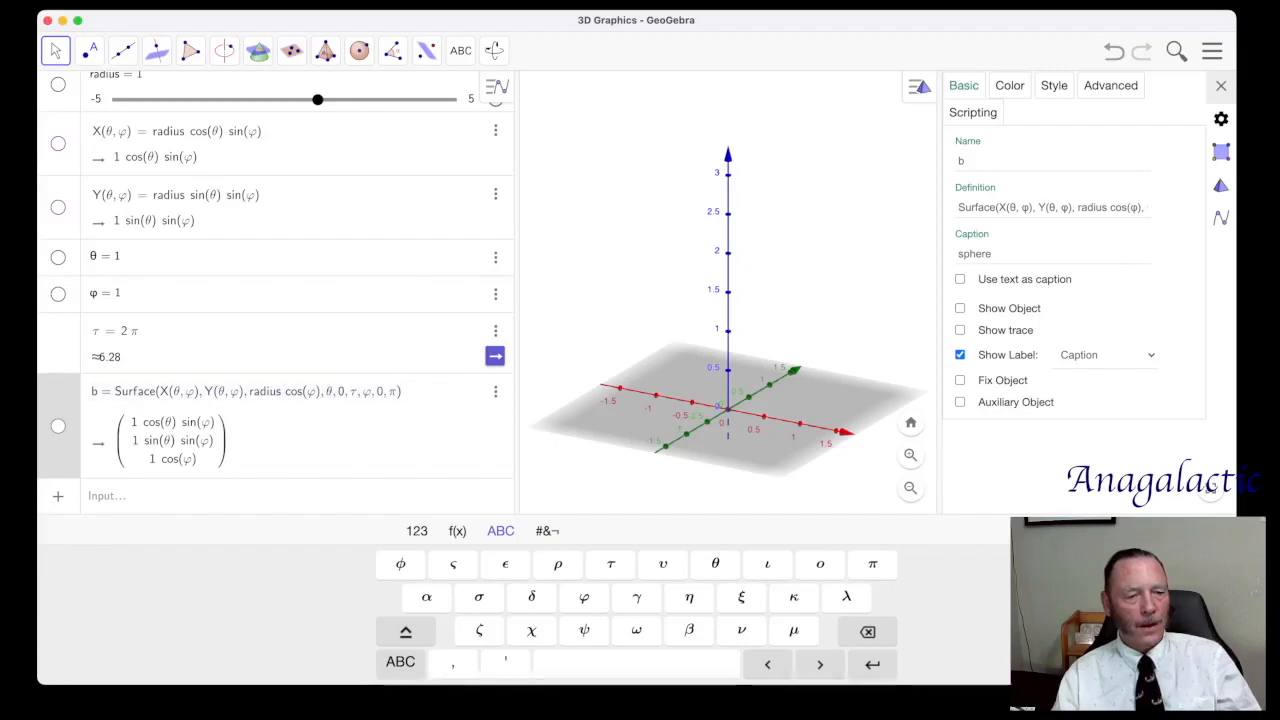
pyautogui.press('Left')
pyautogui.press('Left')
pyautogui.press('Left')
pyautogui.press('Left')
pyautogui.press('Left')
pyautogui.press('Left')
pyautogui.press('Left')
pyautogui.press('Left')
pyautogui.press('Left')
pyautogui.press('Left')
pyautogui.hotkey('shift', 'Right')
pyautogui.hotkey('shift', 'Right')
pyautogui.hotkey('shift', 'Right')
pyautogui.hotkey('shift', 'Right')
pyautogui.hotkey('shift', 'Right')
pyautogui.hotkey('shift', 'Right')
pyautogui.hotkey('shift', 'Right')
pyautogui.hotkey('shift', 'Right')
pyautogui.hotkey('shift', 'Right')
pyautogui.hotkey('shift', 'Right')
pyautogui.hotkey('shift', 'Right')
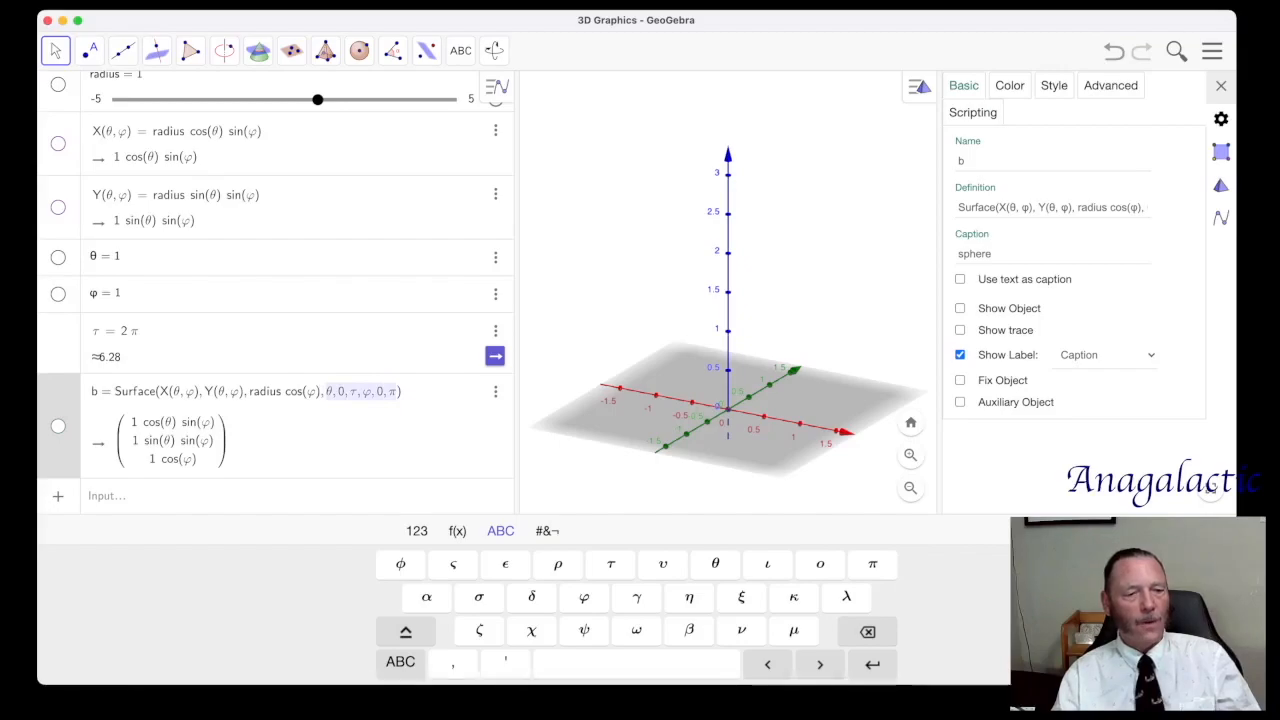
# Step: Highlight the three coordinate expressions X(θ, φ), Y(θ, φ), radius cos(φ) together in b's Surface command, leaving them unchanged
pyautogui.click(180, 391)
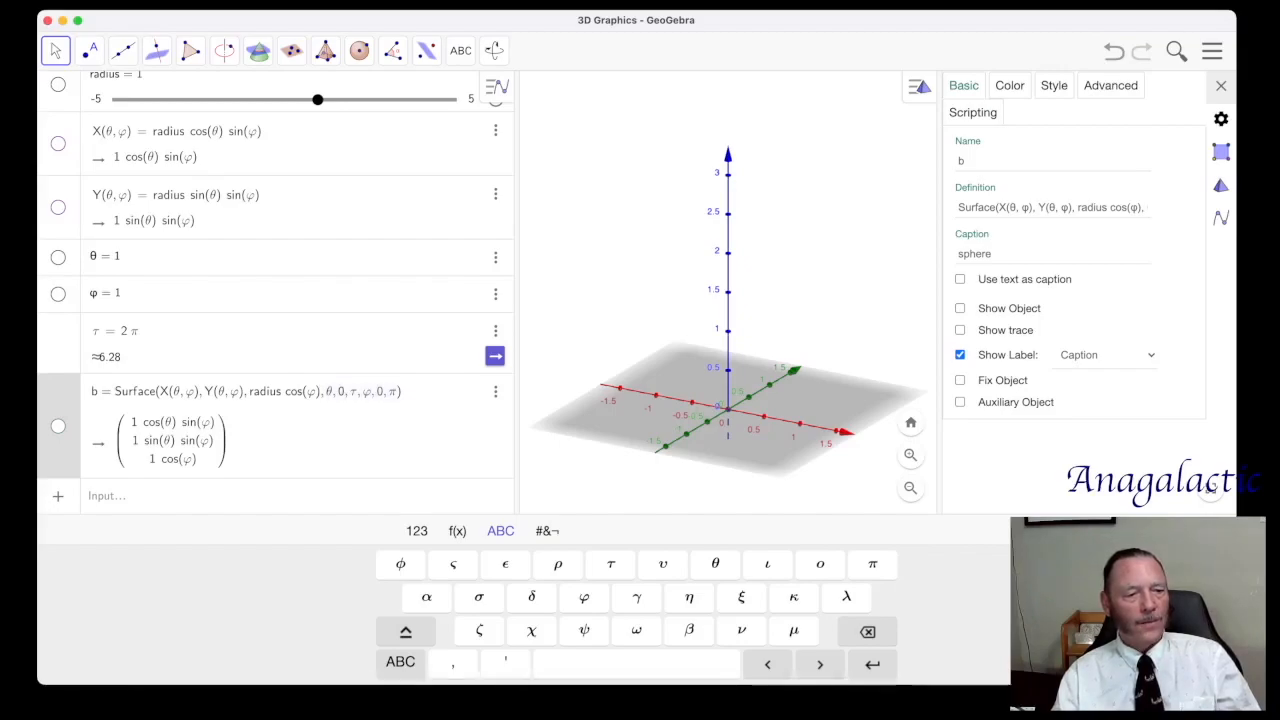
pyautogui.press('Left')
pyautogui.press('Left')
pyautogui.press('Left')
pyautogui.hotkey('shift', 'Right')
pyautogui.hotkey('shift', 'Right')
pyautogui.hotkey('shift', 'Right')
pyautogui.hotkey('shift', 'Right')
pyautogui.hotkey('shift', 'Right')
pyautogui.hotkey('shift', 'Right')
pyautogui.hotkey('shift', 'Right')
pyautogui.hotkey('shift', 'Right')
pyautogui.hotkey('shift', 'Right')
pyautogui.hotkey('shift', 'Right')
pyautogui.hotkey('shift', 'Right')
pyautogui.hotkey('shift', 'Right')
pyautogui.hotkey('shift', 'Right')
pyautogui.hotkey('shift', 'Right')
pyautogui.hotkey('shift', 'Right')
pyautogui.hotkey('shift', 'Right')
pyautogui.hotkey('shift', 'Right')
pyautogui.hotkey('shift', 'Right')
pyautogui.hotkey('shift', 'Right')
pyautogui.hotkey('shift', 'Right')
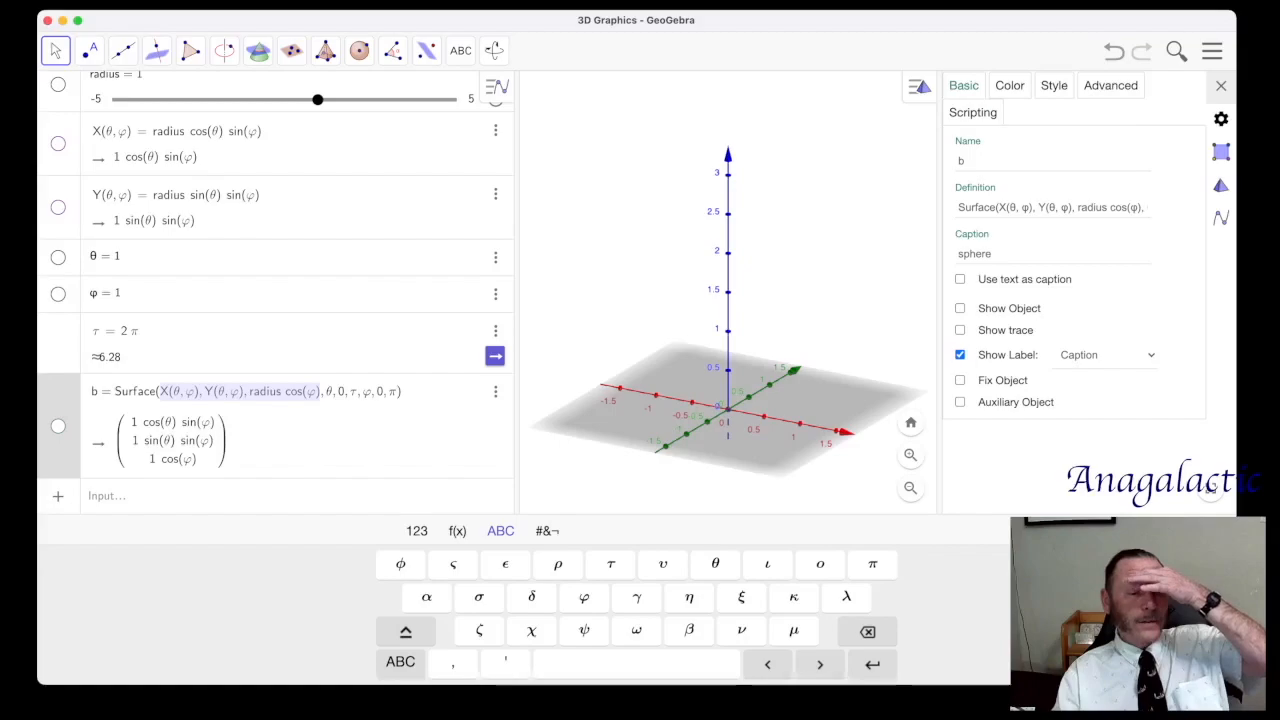
pyautogui.press('Right')
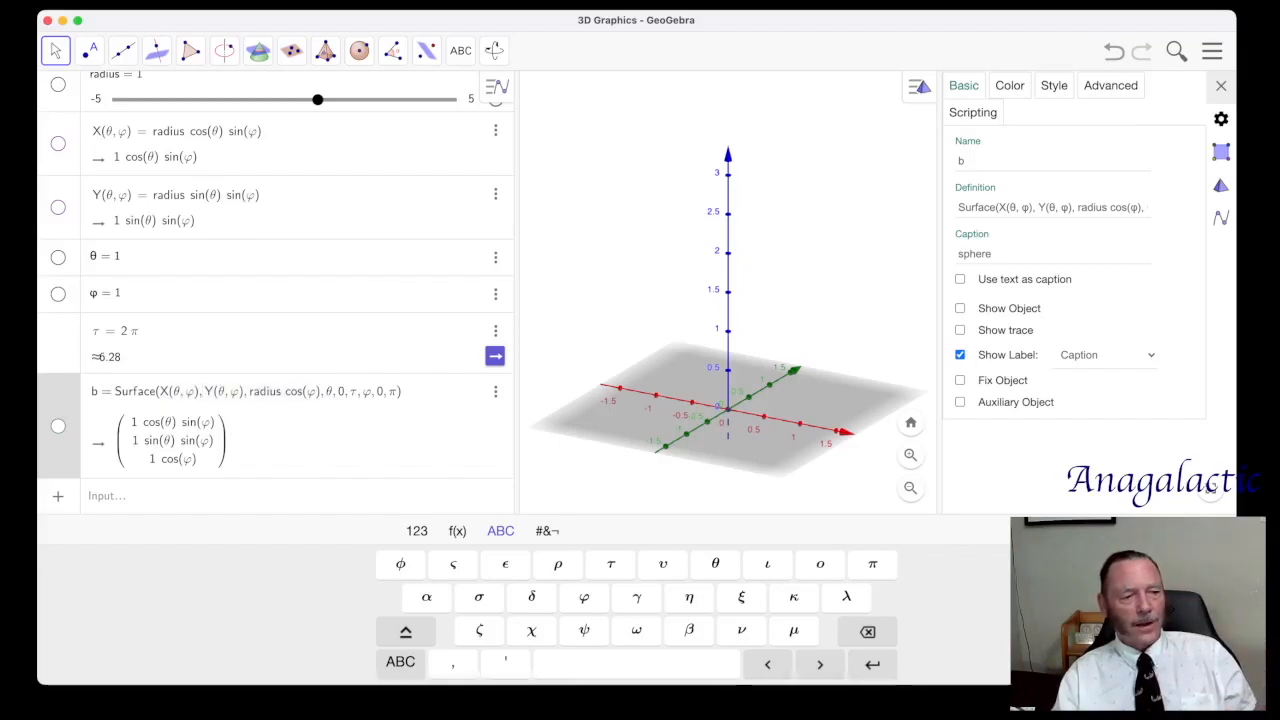
# Step: Show surface b in the 3D view and close the object settings
pyautogui.scroll(-1, 276, 300)
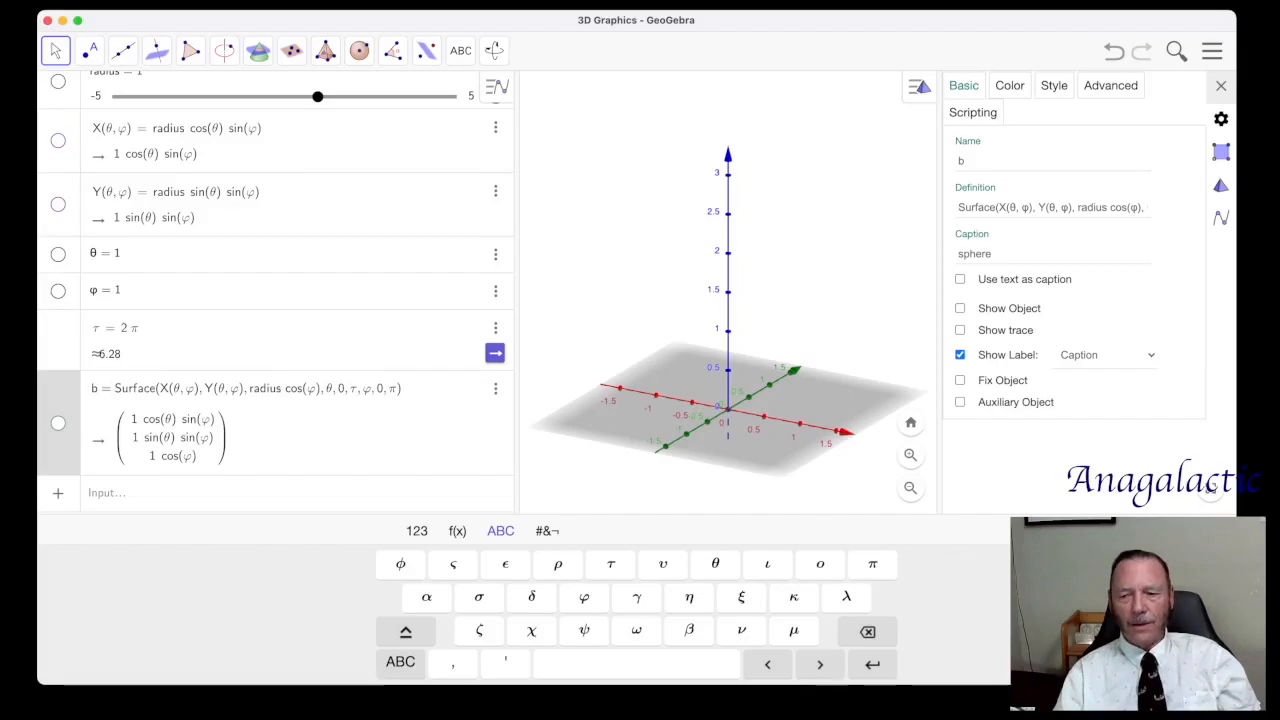
pyautogui.click(1219, 531)
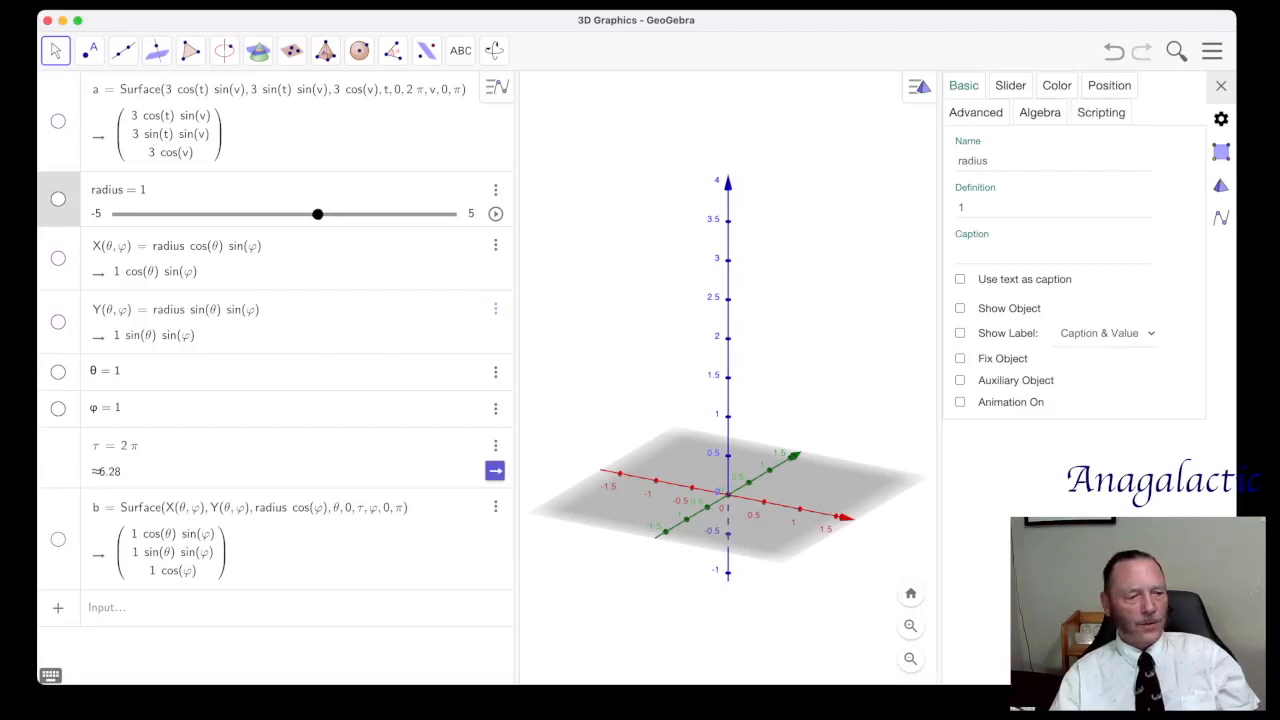
pyautogui.click(58, 539)
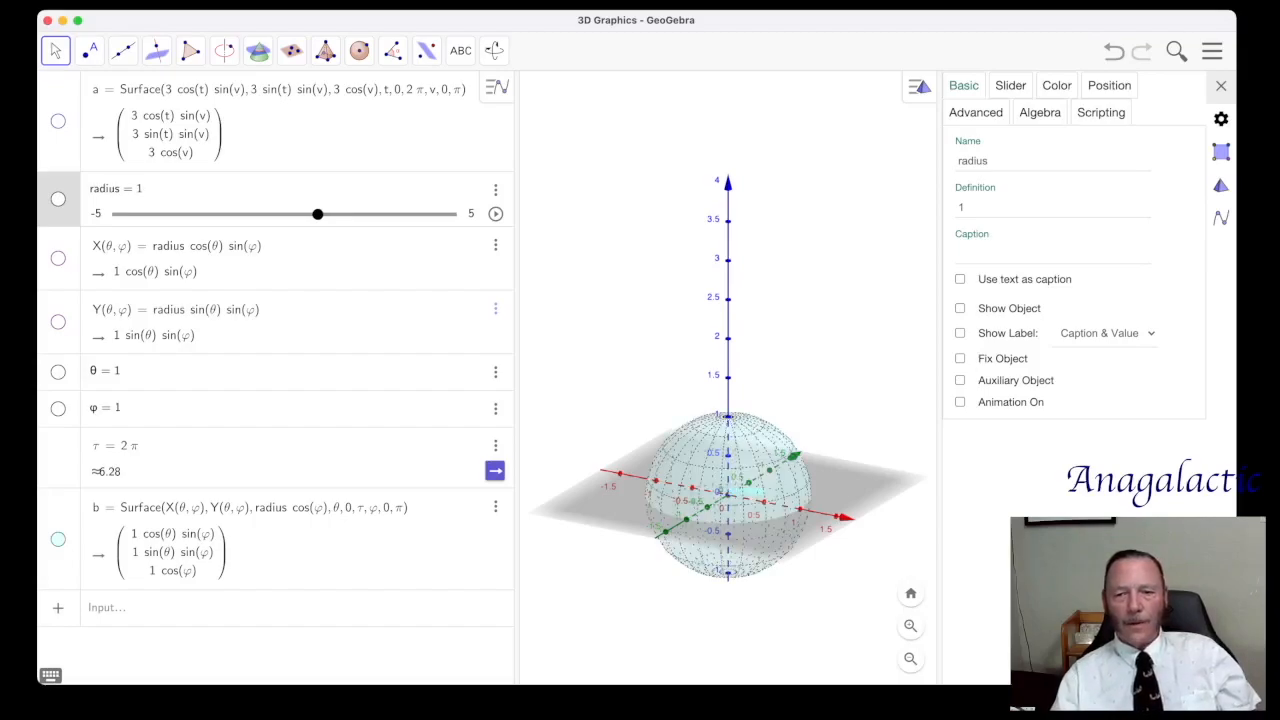
pyautogui.moveTo(939, 378)
pyautogui.mouseDown()
pyautogui.moveTo(829, 378)
pyautogui.moveTo(925, 378)
pyautogui.mouseUp()
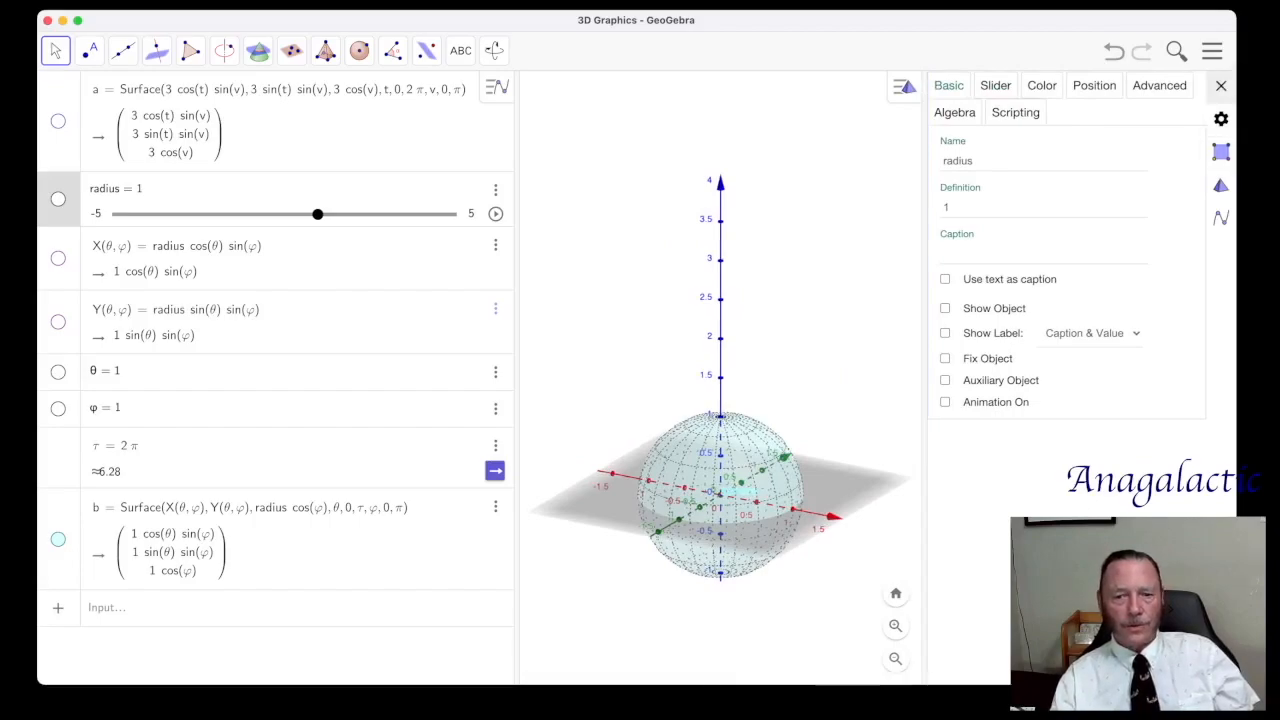
pyautogui.click(1221, 86)
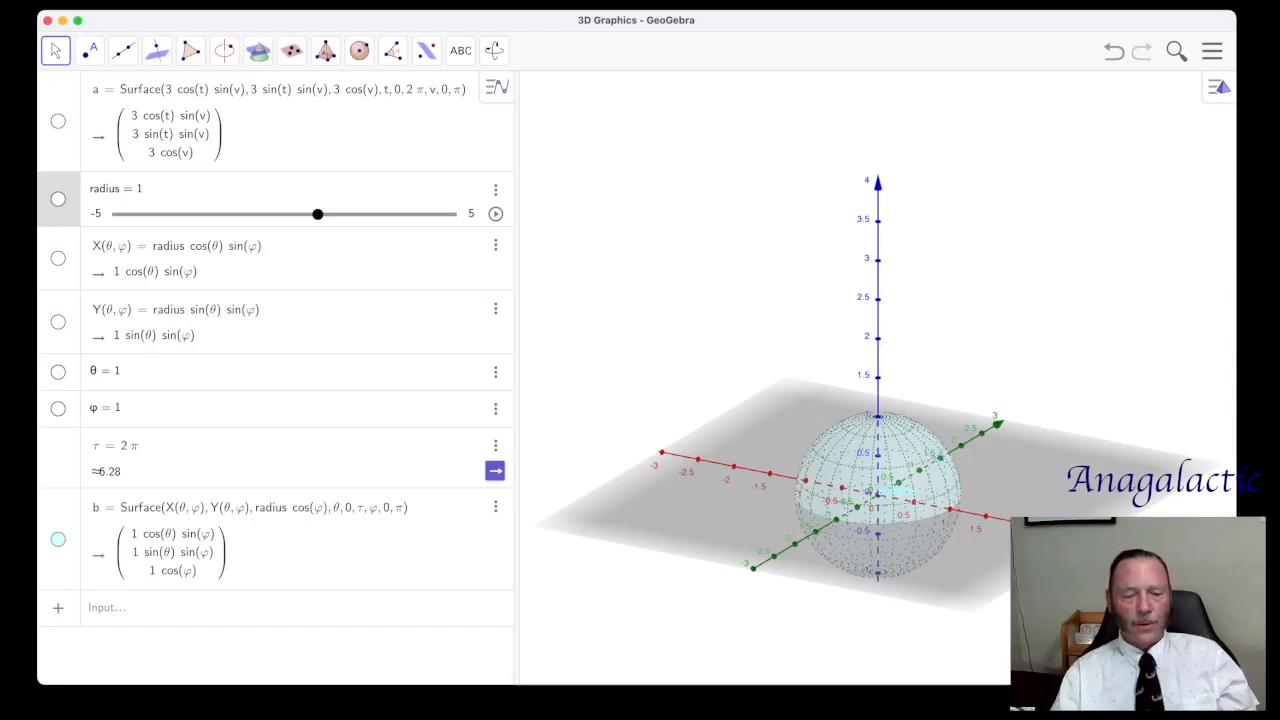
pyautogui.moveTo(880, 540); pyautogui.dragTo(852, 512)
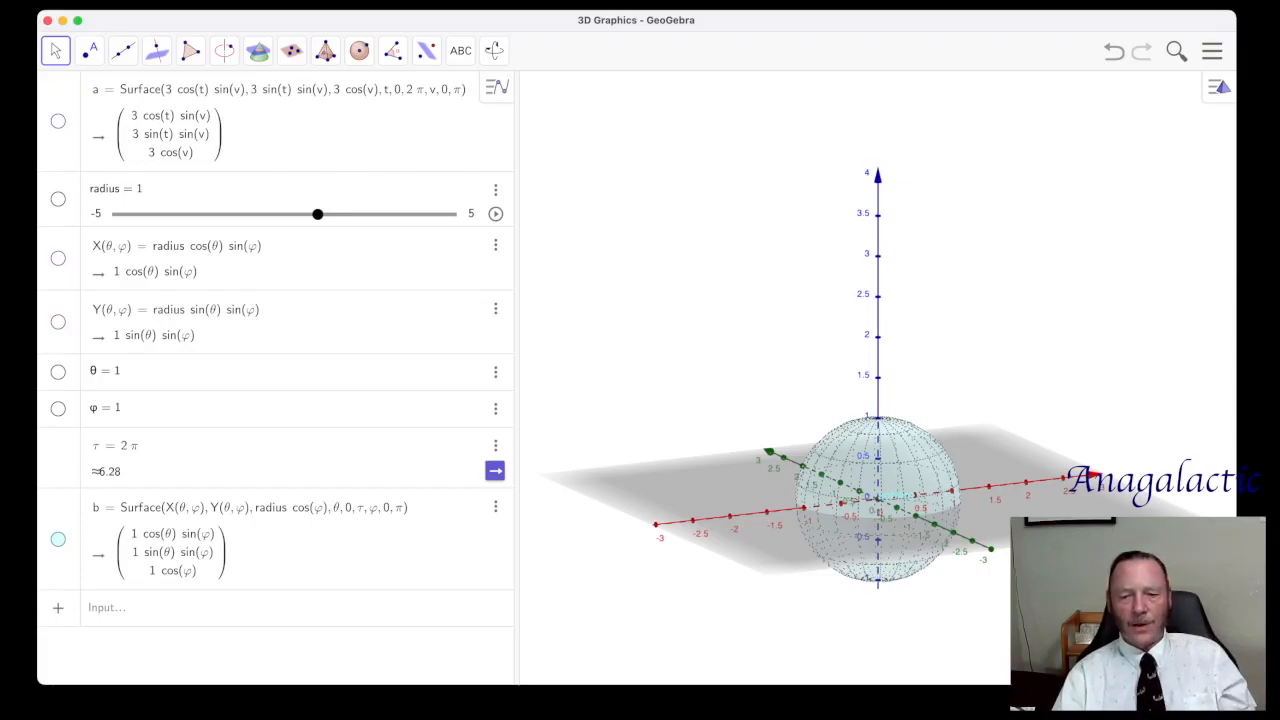
# Step: Open b's definition and leave it unchanged, and toggle the sphere's visibility off and back on
pyautogui.doubleClick(258, 507)
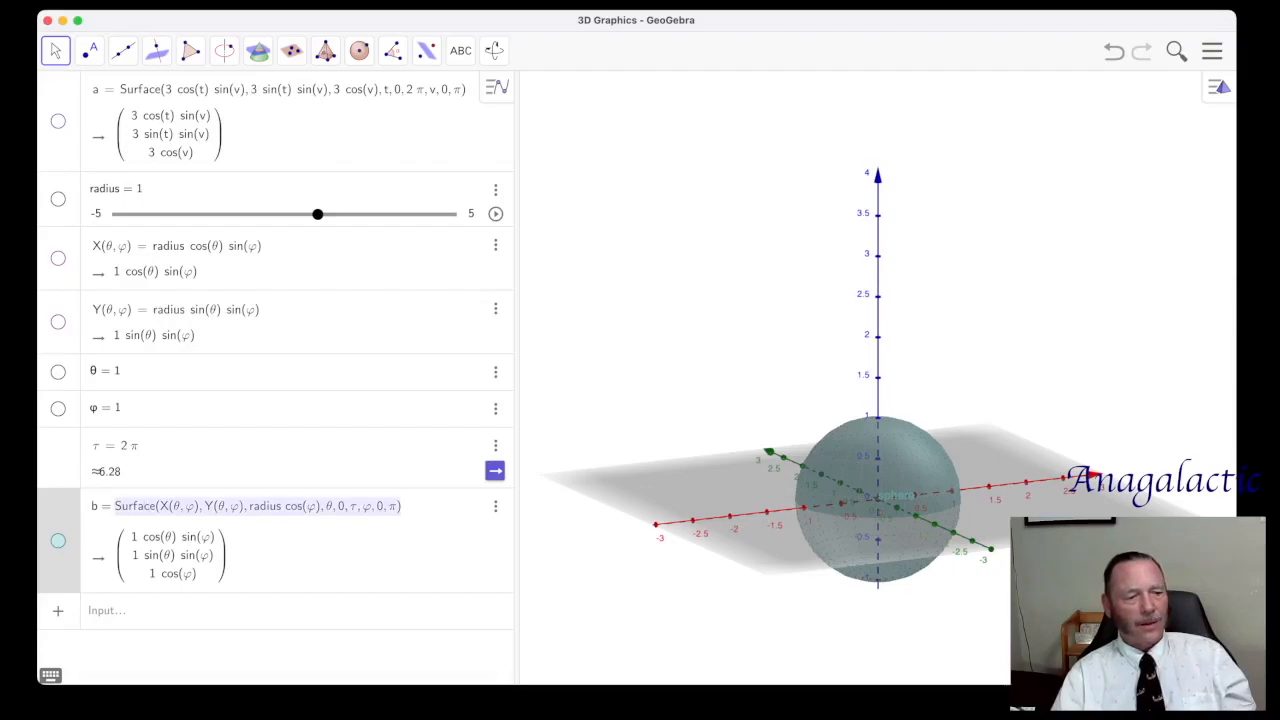
pyautogui.press('Return')
pyautogui.click(58, 539)
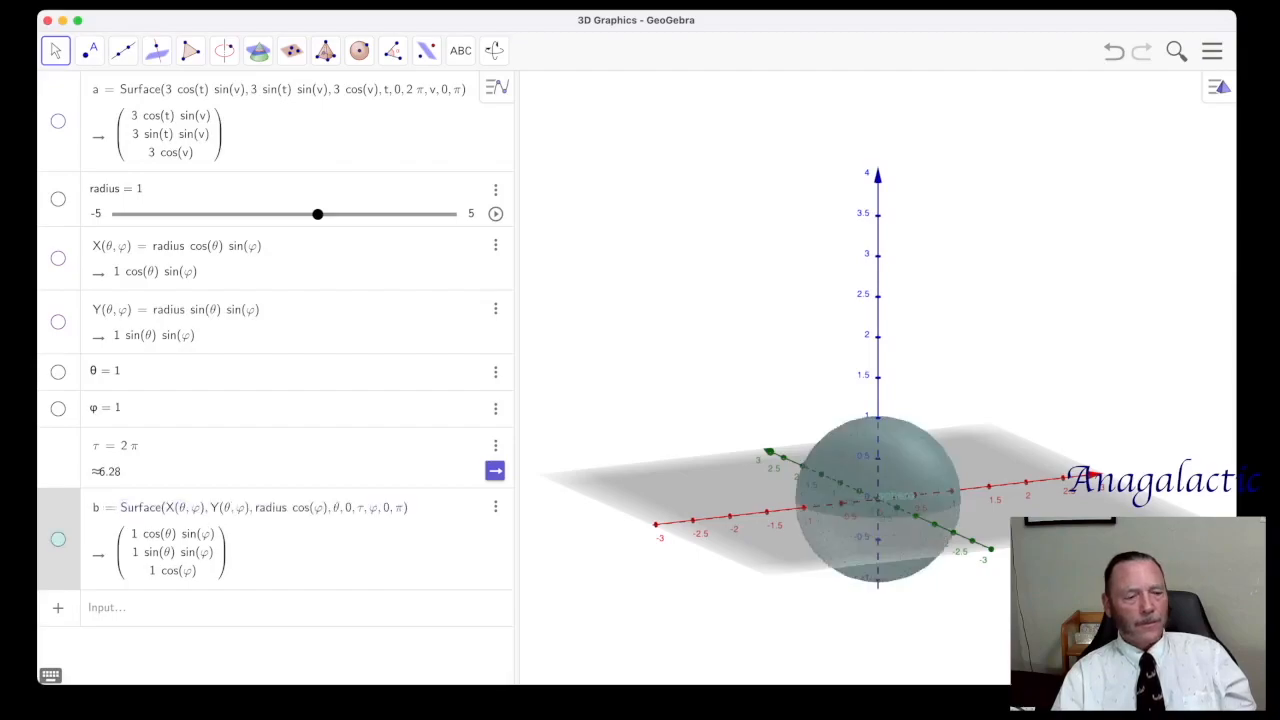
pyautogui.click(58, 539)
pyautogui.click(58, 539)
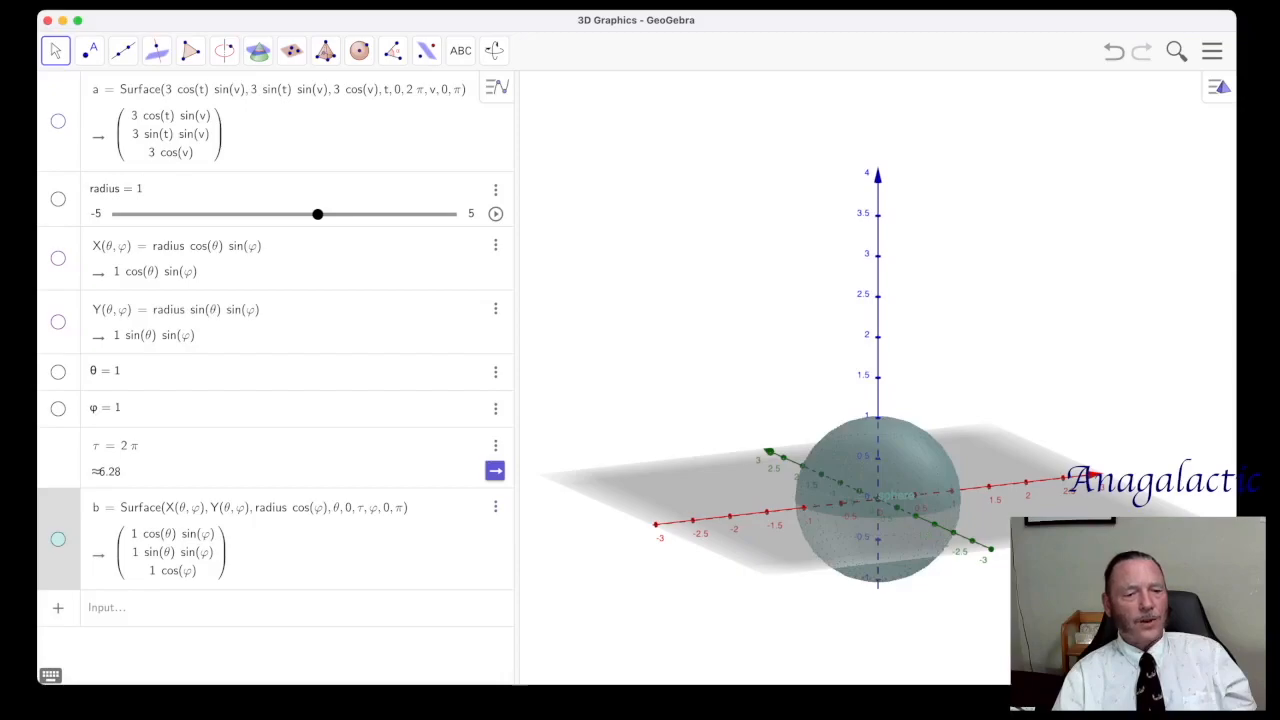
pyautogui.click(495, 507)
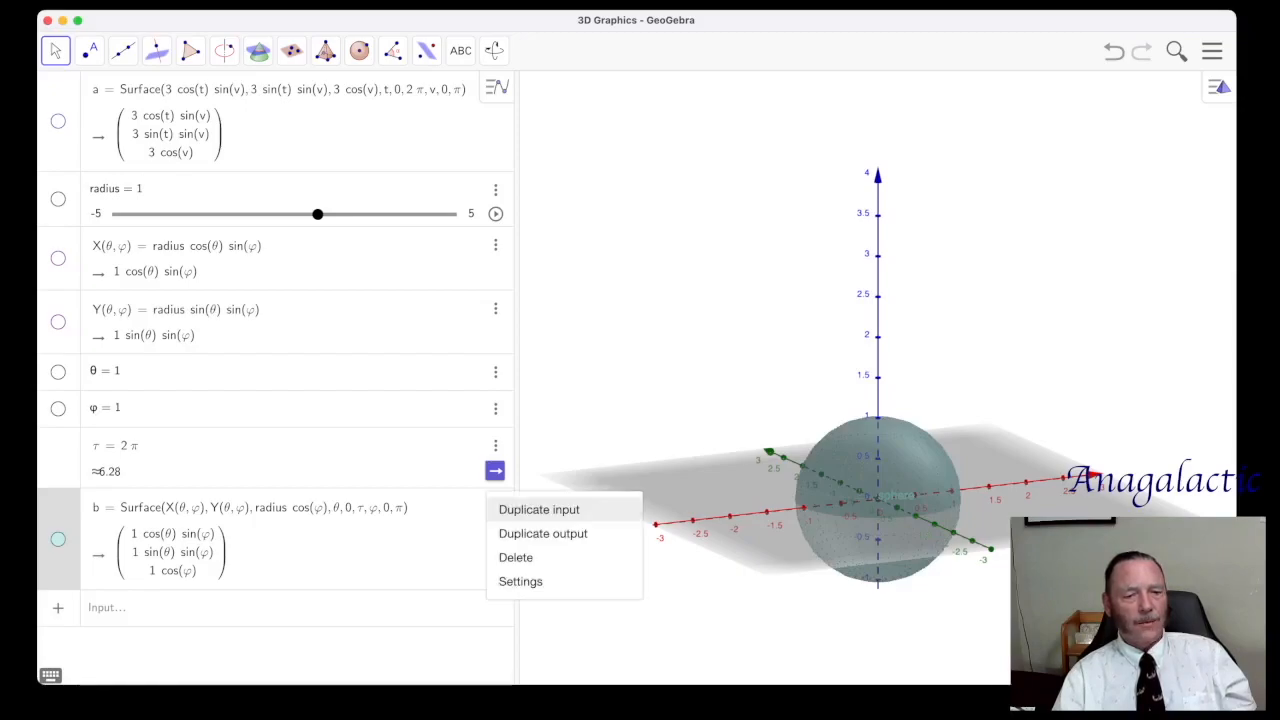
pyautogui.click(520, 581)
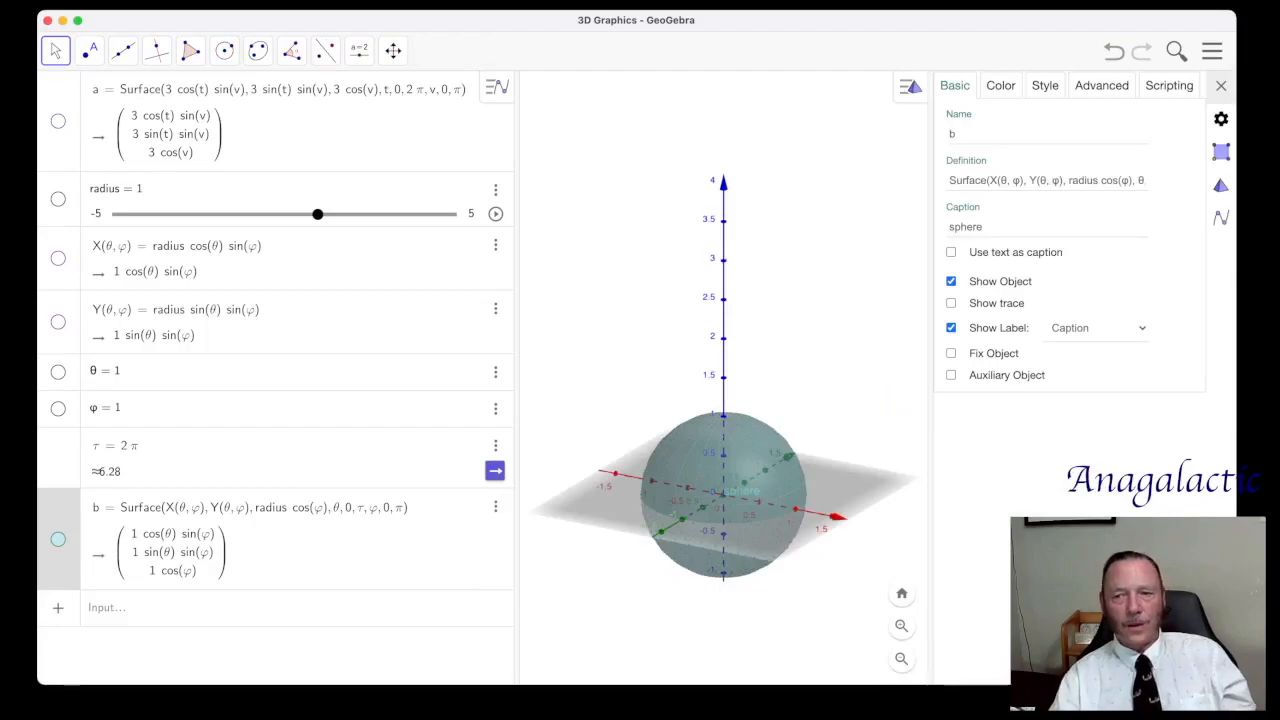
pyautogui.click(1221, 86)
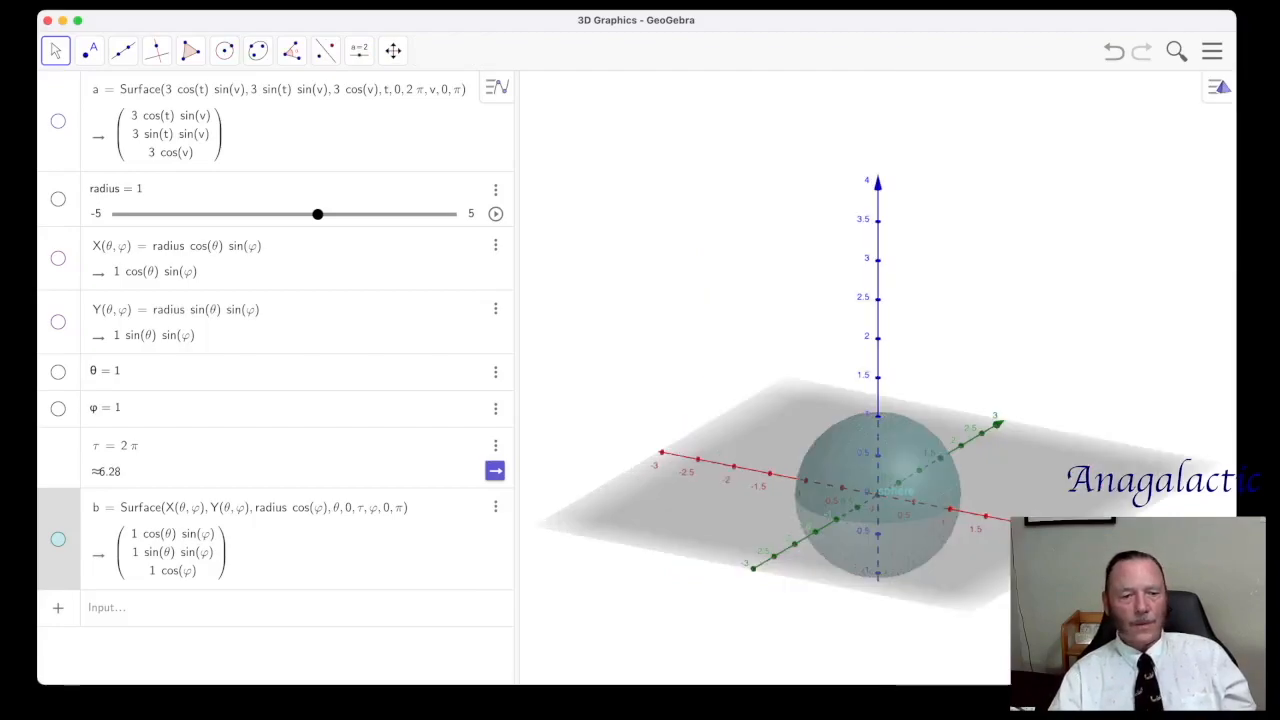
# Step: Open the settings of surface b and highlight its caption and its name for review
pyautogui.click(495, 507)
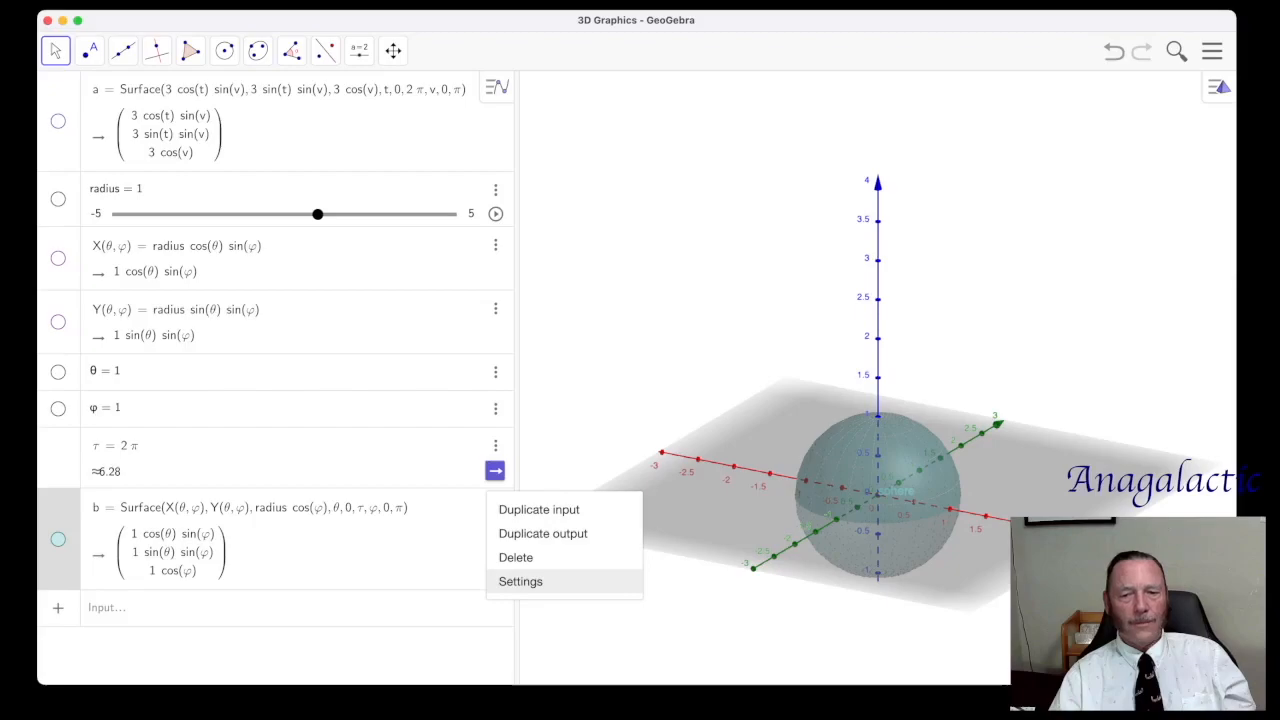
pyautogui.click(520, 581)
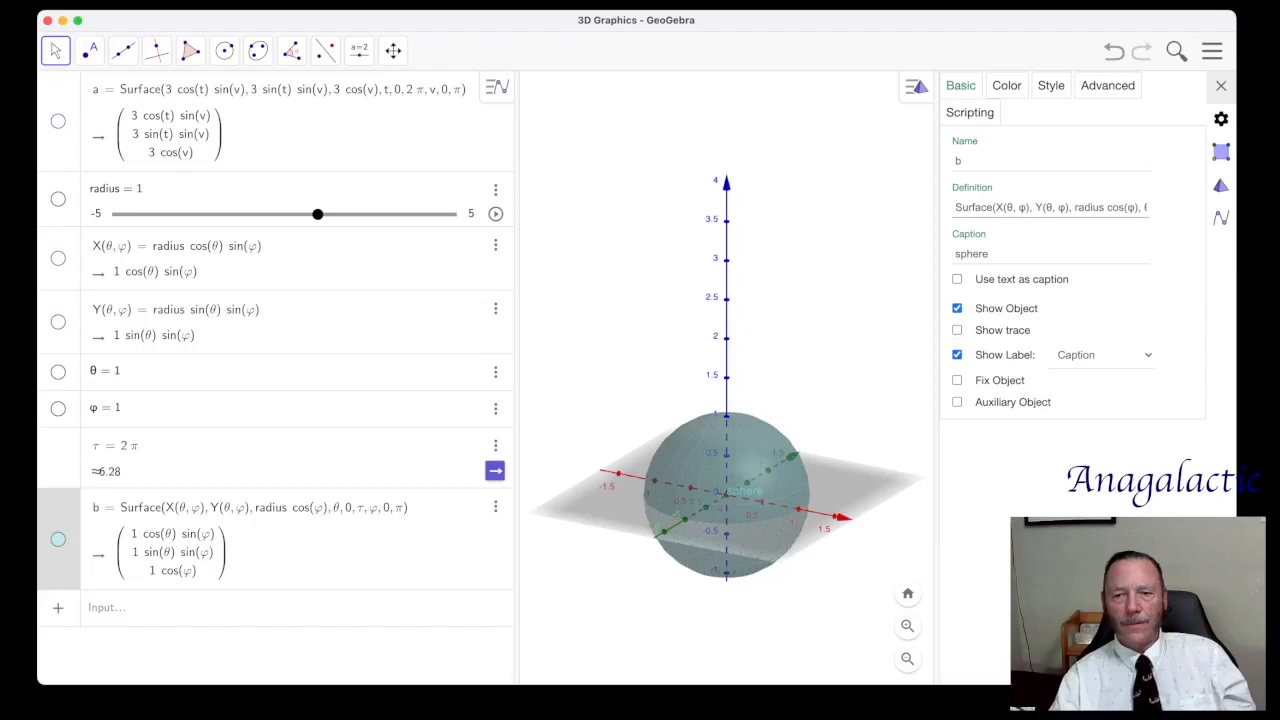
pyautogui.doubleClick(971, 254)
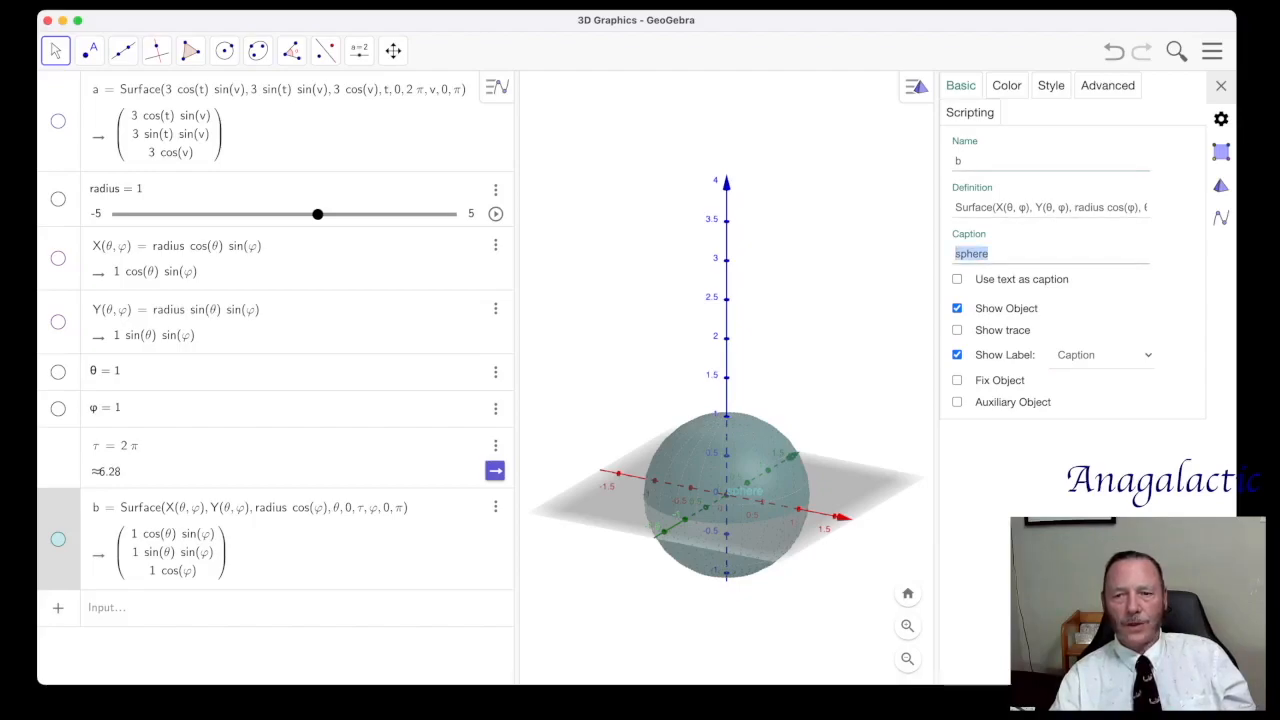
pyautogui.doubleClick(958, 161)
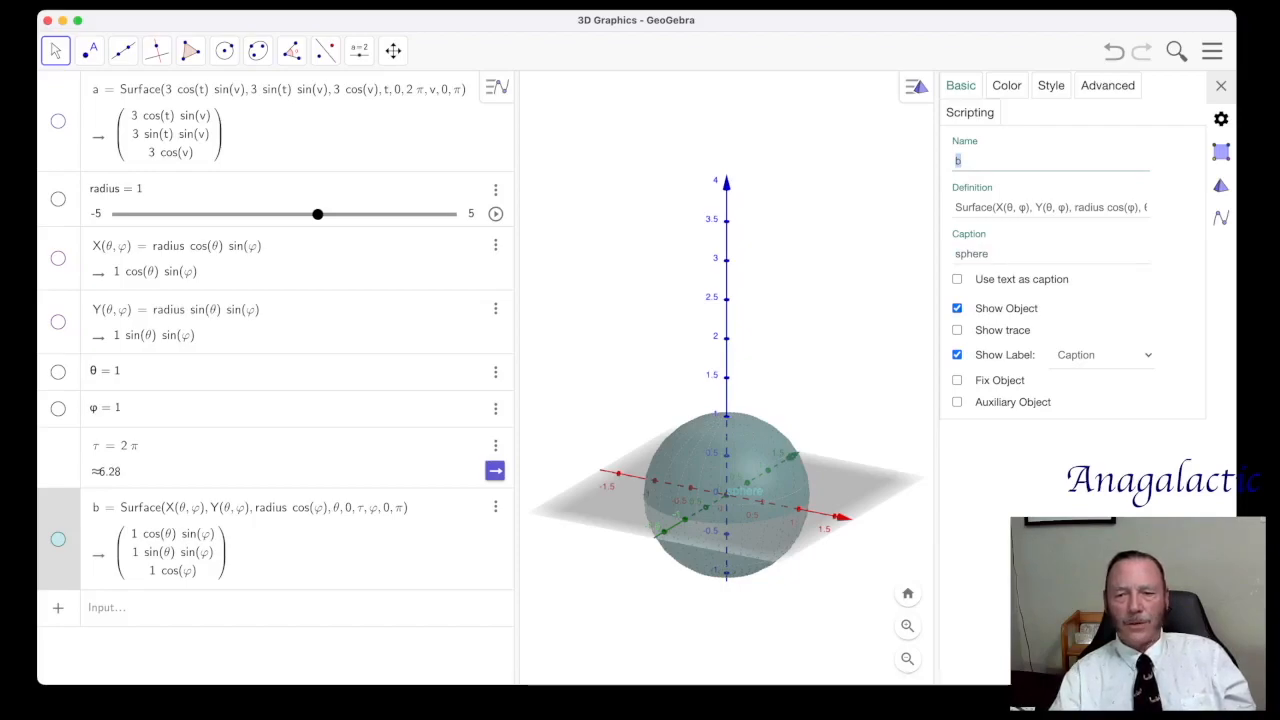
# Step: Try the option to use text as caption for surface b and turn it back off
pyautogui.click(957, 279)
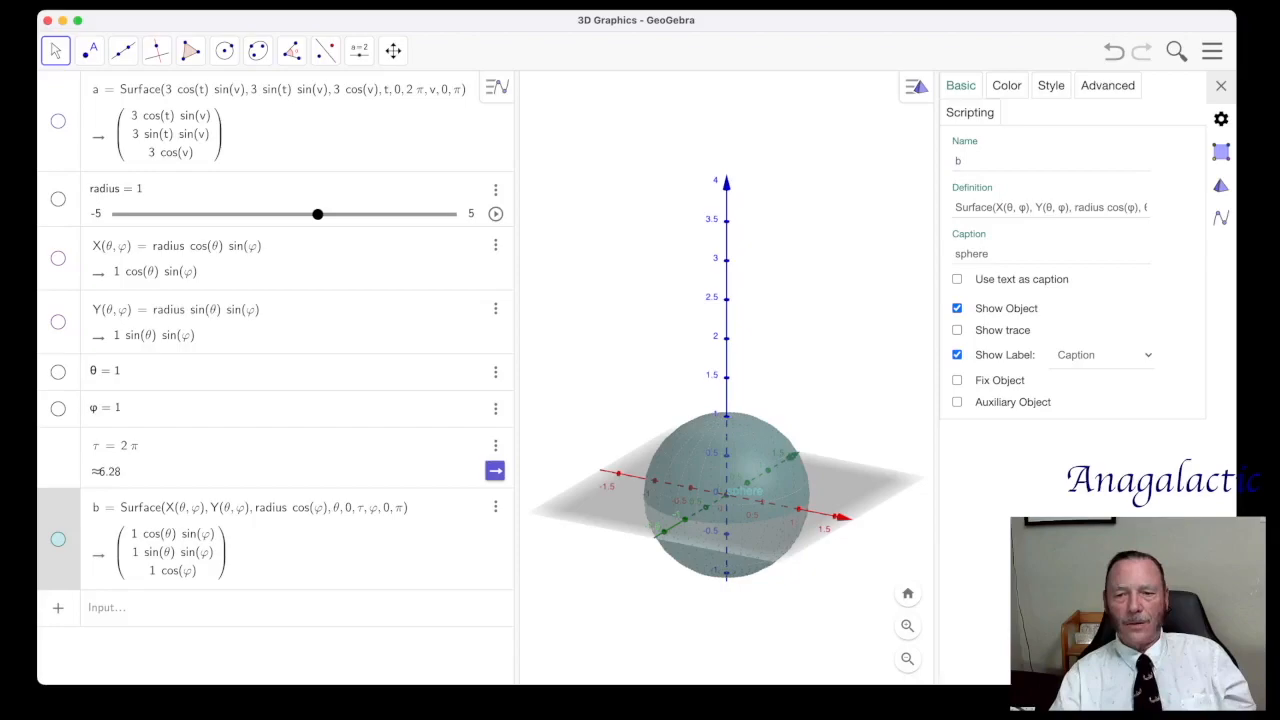
pyautogui.click(957, 279)
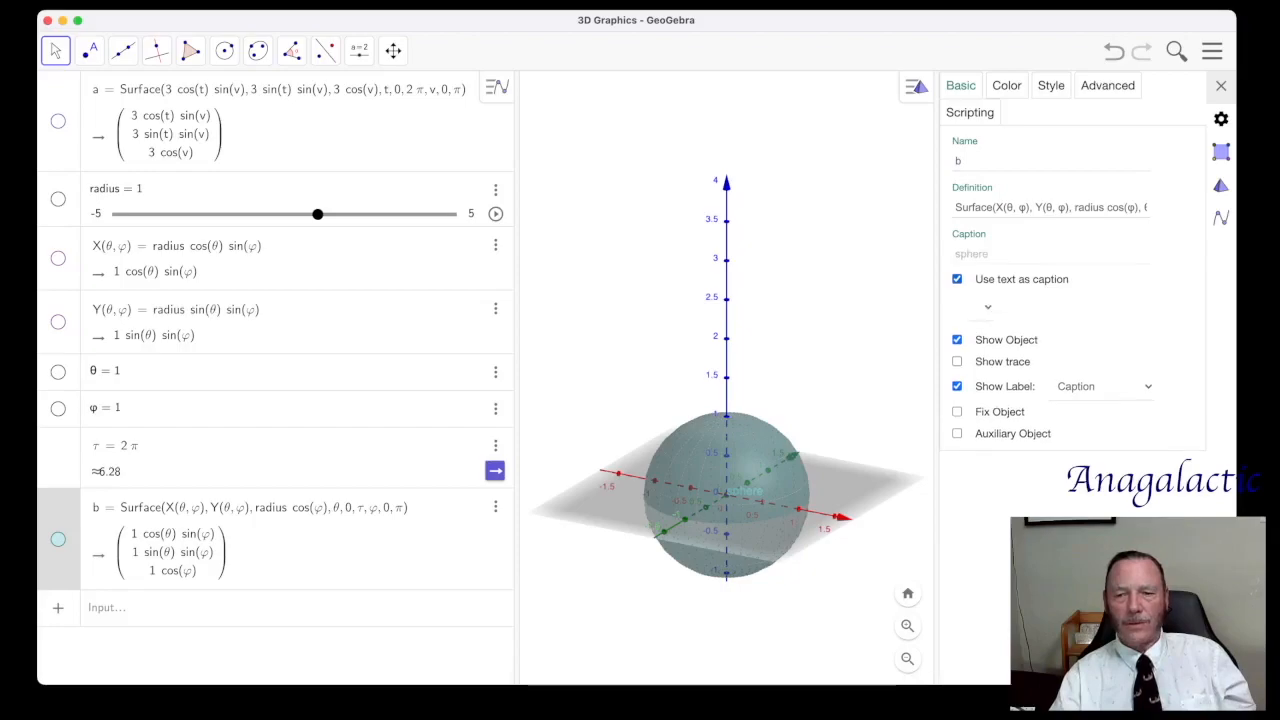
pyautogui.click(957, 279)
# Step: Toggle Show Object and Show Label for surface b off and back on
pyautogui.click(957, 308)
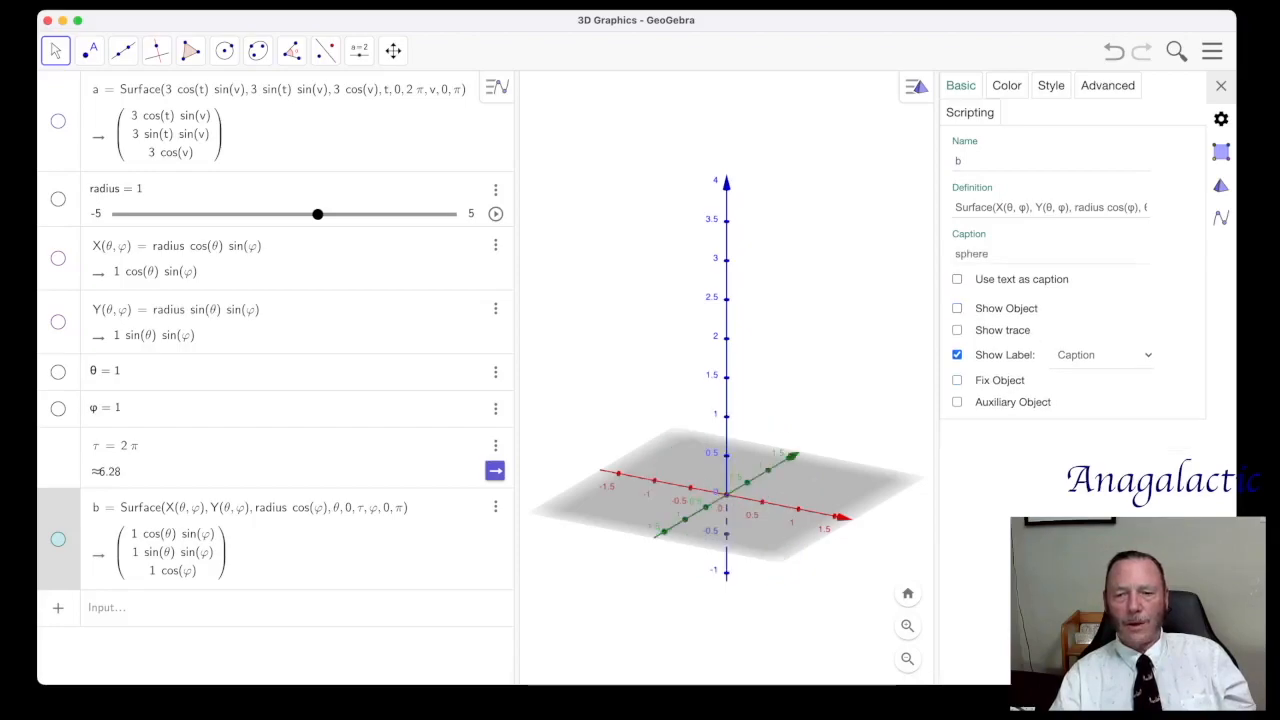
pyautogui.click(957, 308)
pyautogui.click(957, 354)
pyautogui.click(957, 354)
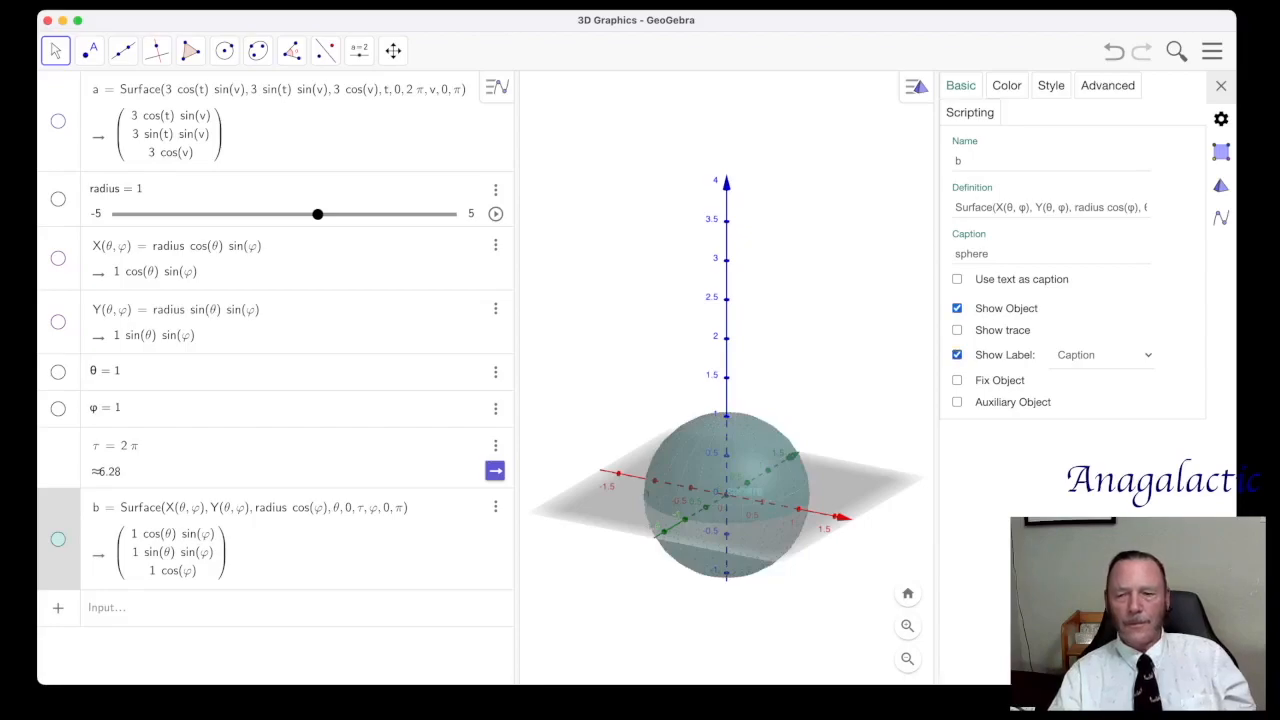